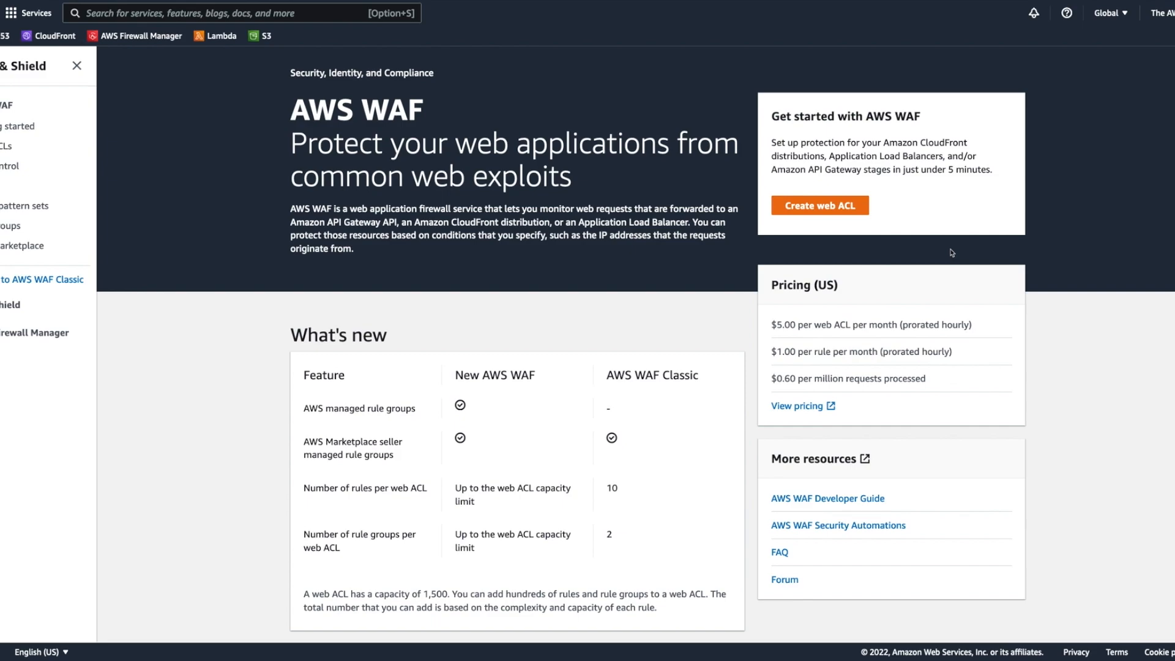
# Step: Start a new web ACL named GettingStarted, keep the regional resource type, and continue to the rules stage
pyautogui.click(830, 211)
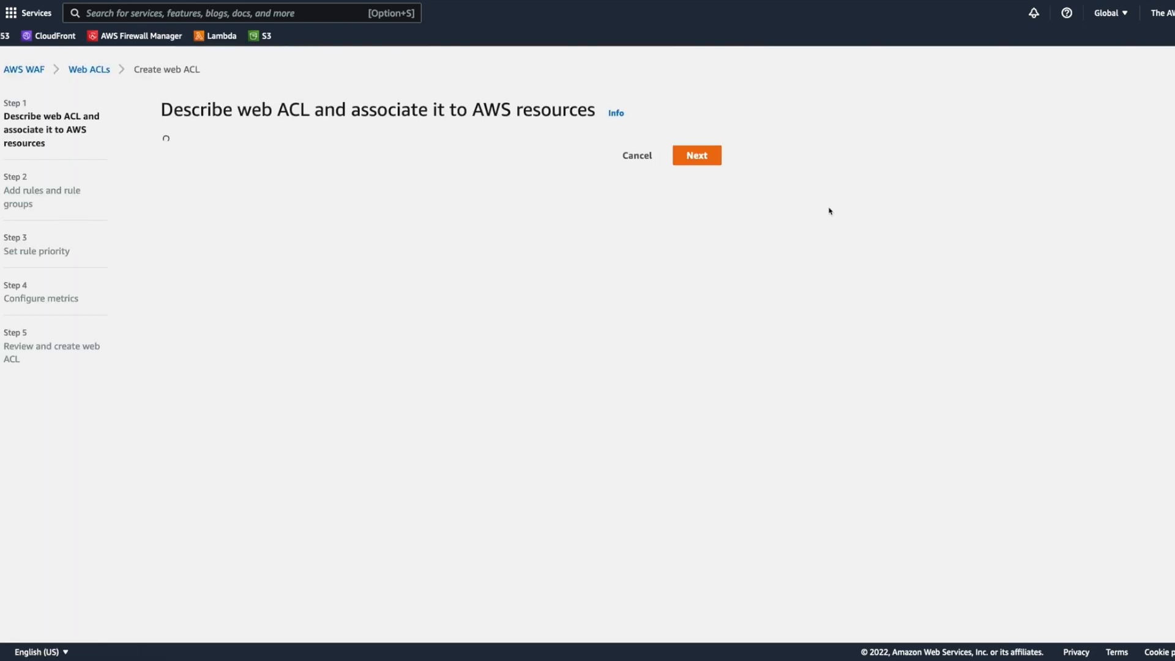
pyautogui.click(317, 208)
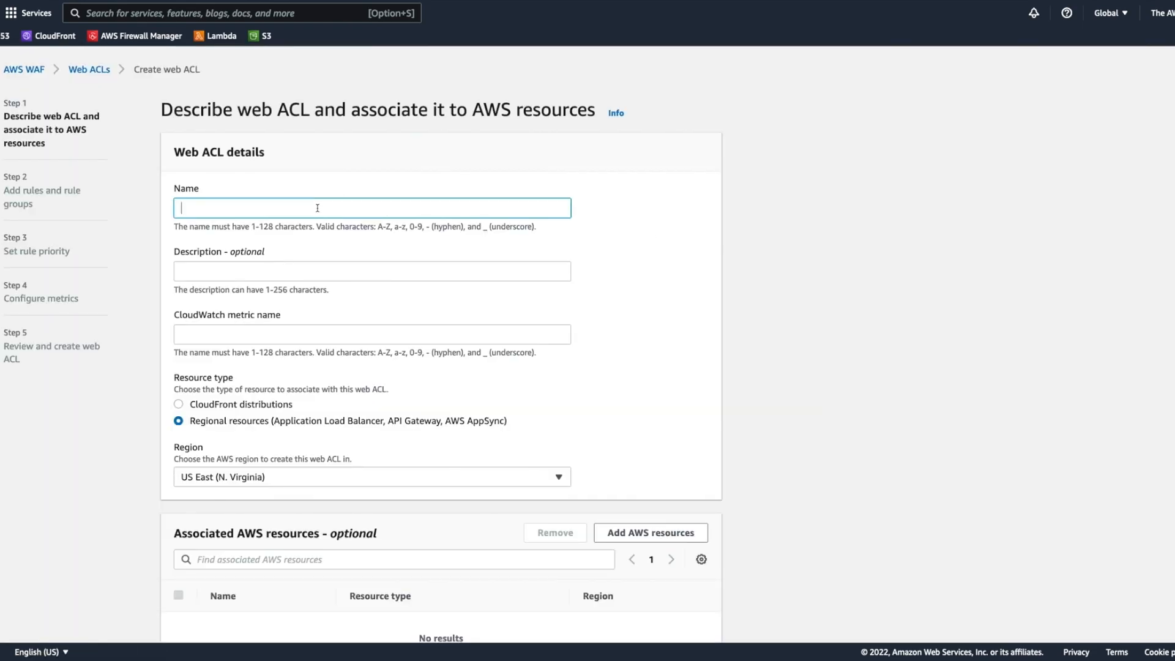
pyautogui.write('GettingStarted')
pyautogui.scroll(-2, 681, 309)
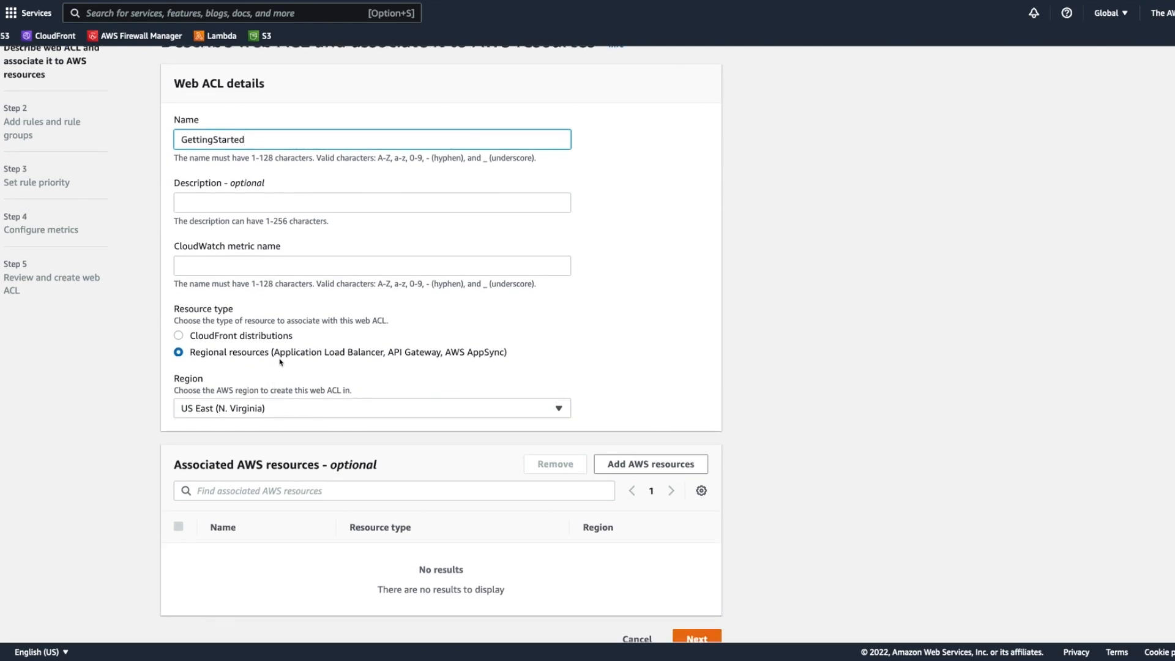
pyautogui.moveTo(274, 354); pyautogui.dragTo(496, 360)
pyautogui.click(495, 360)
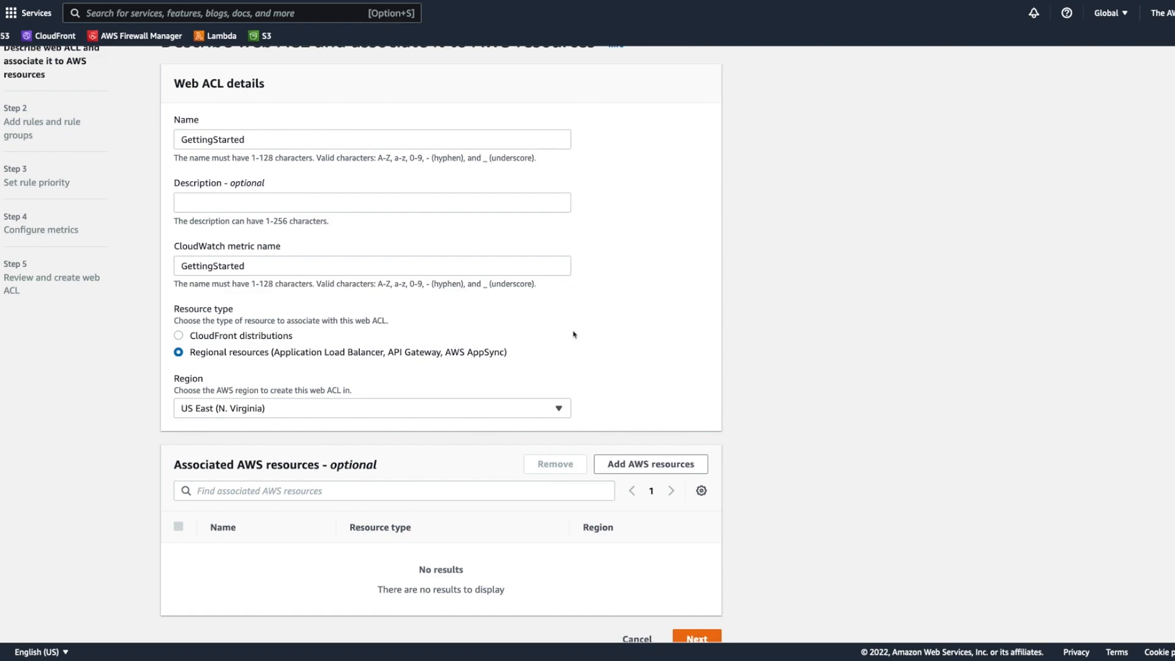
pyautogui.scroll(-1, 574, 335)
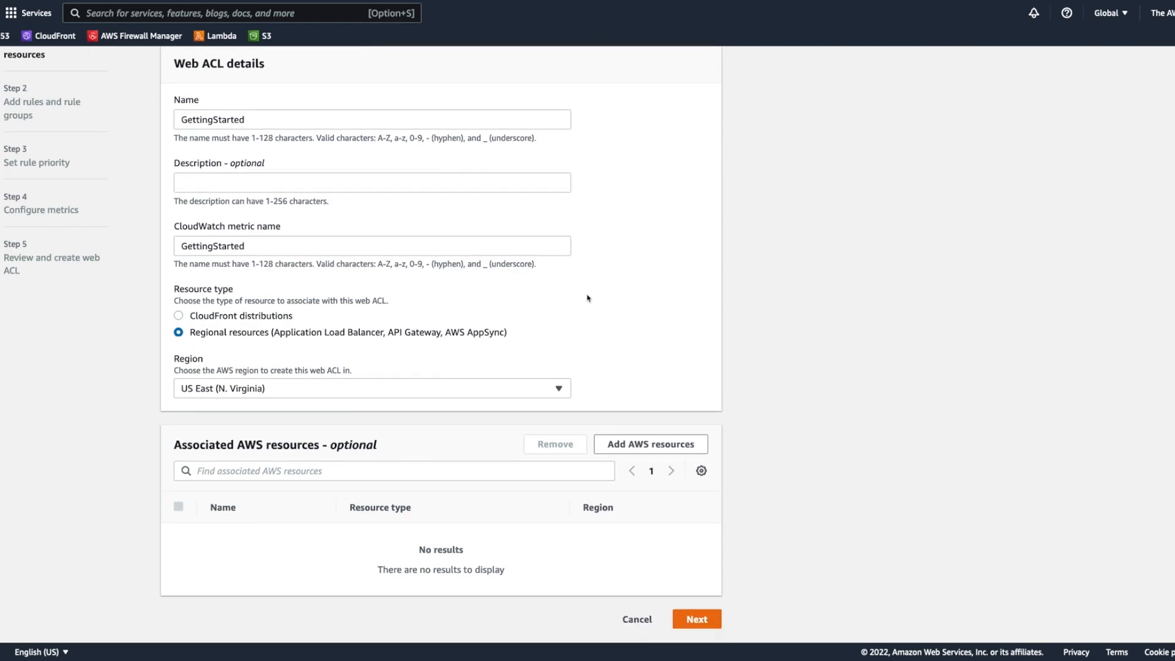
pyautogui.click(708, 618)
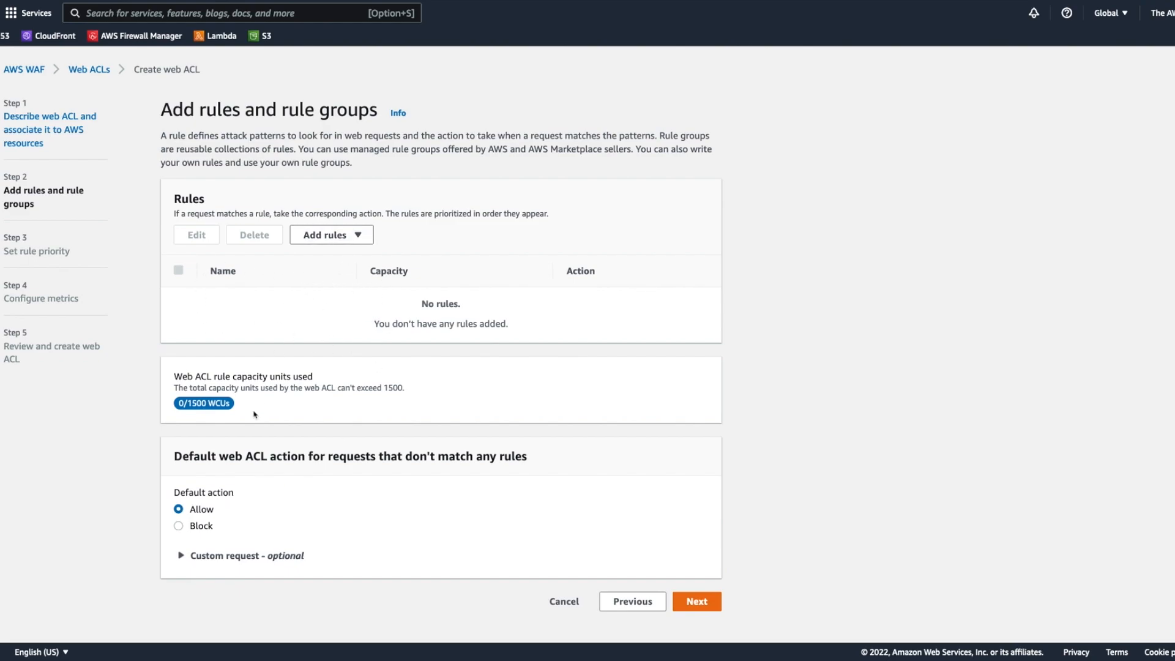
# Step: Create the web ACL without any rules, keeping the Allow default action and enabling sampled requests
pyautogui.click(710, 606)
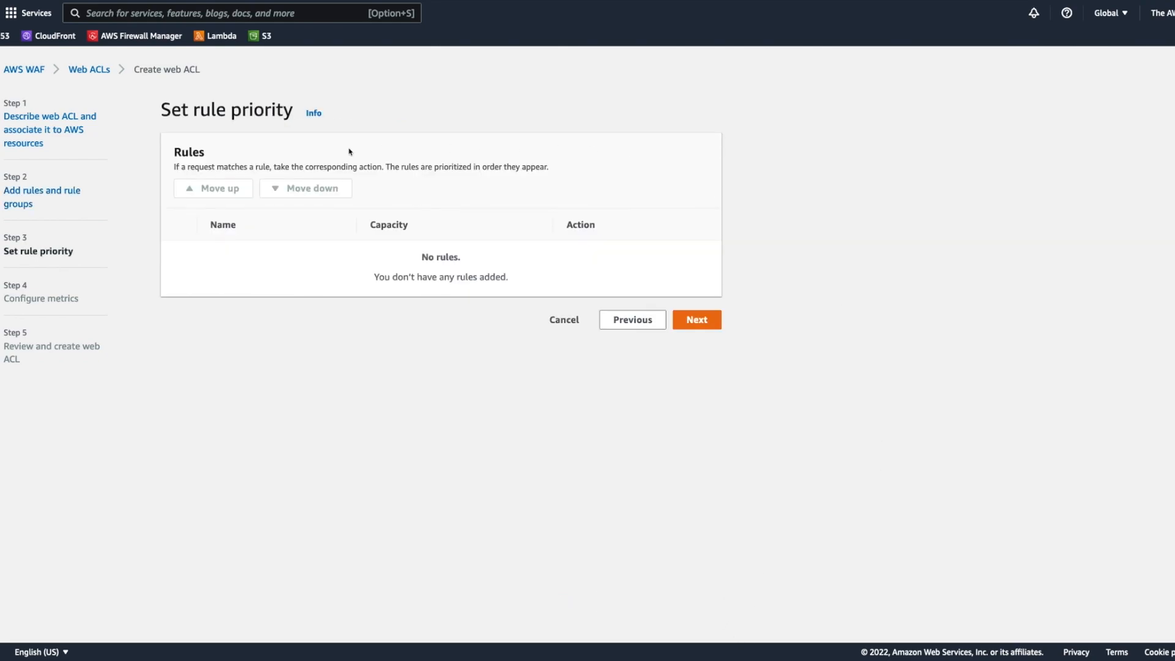
pyautogui.click(706, 323)
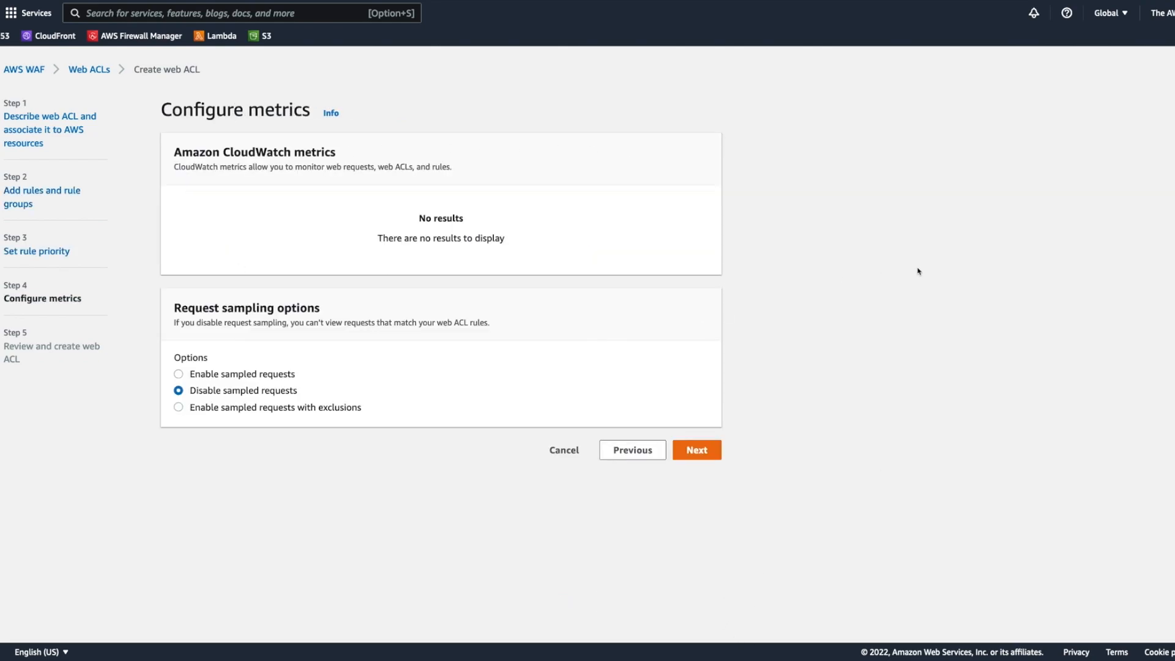
pyautogui.click(273, 375)
pyautogui.click(713, 450)
pyautogui.scroll(-4, 762, 401)
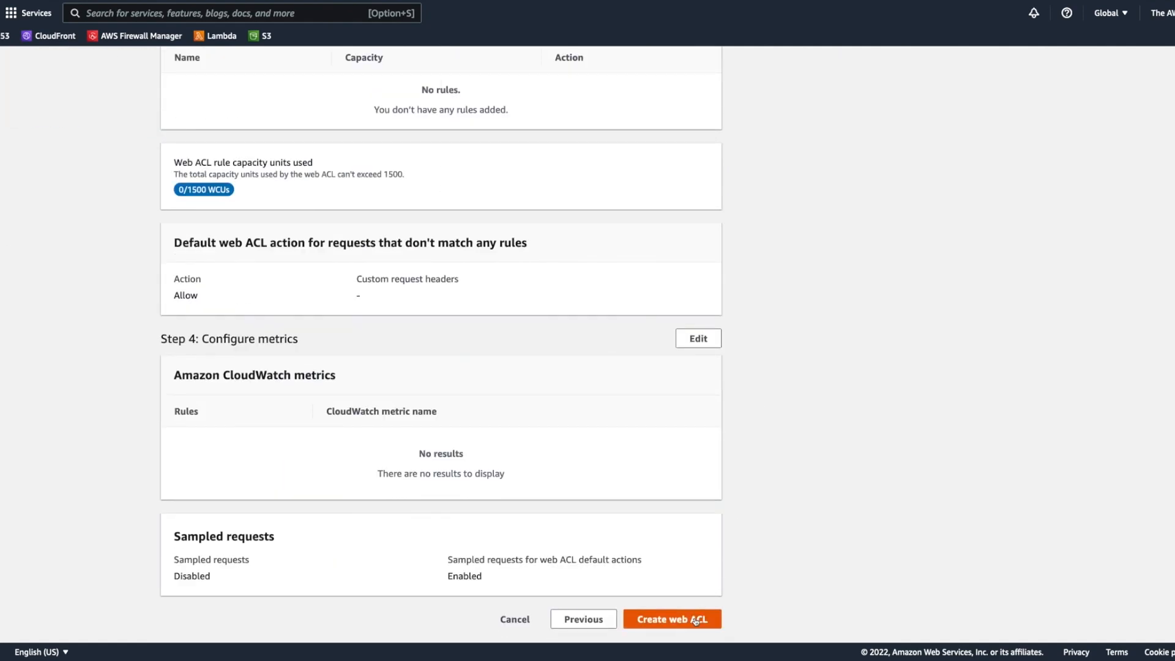
pyautogui.click(696, 620)
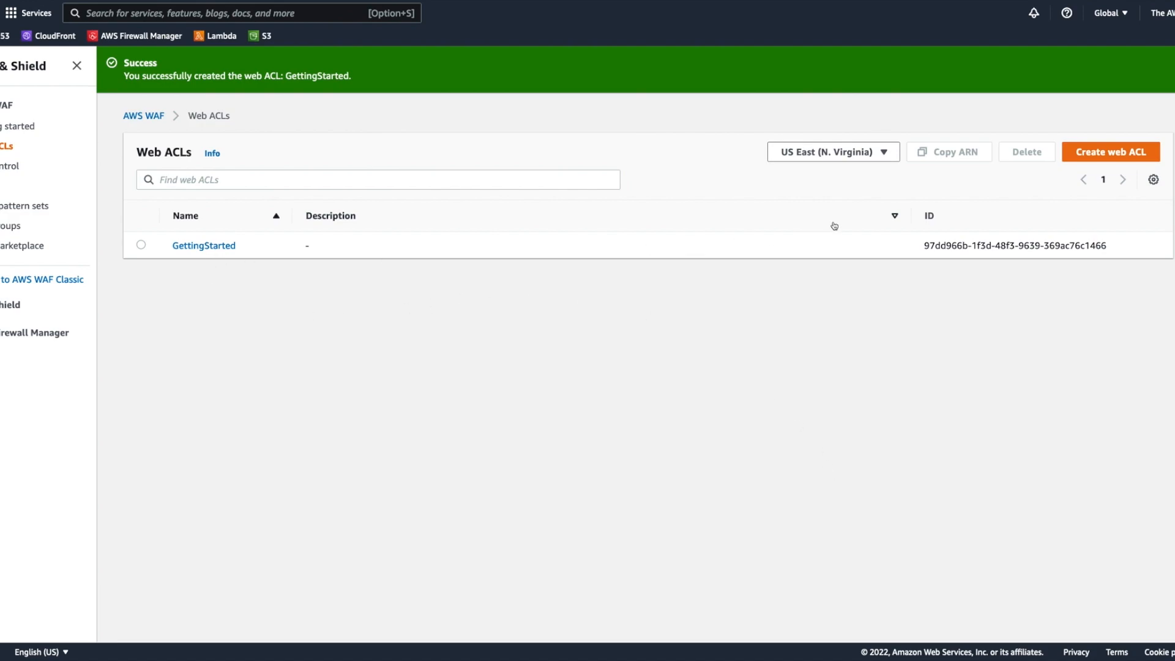
# Step: Dismiss the notification and open the rules of the GettingStarted web ACL
pyautogui.click(1164, 63)
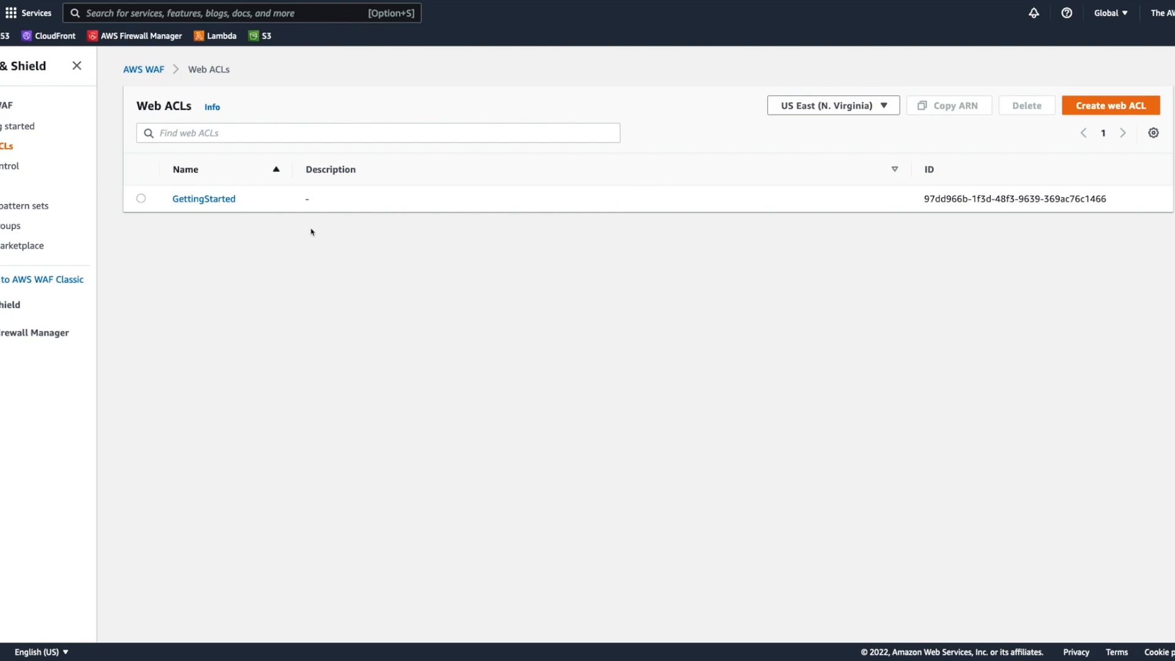
pyautogui.click(216, 200)
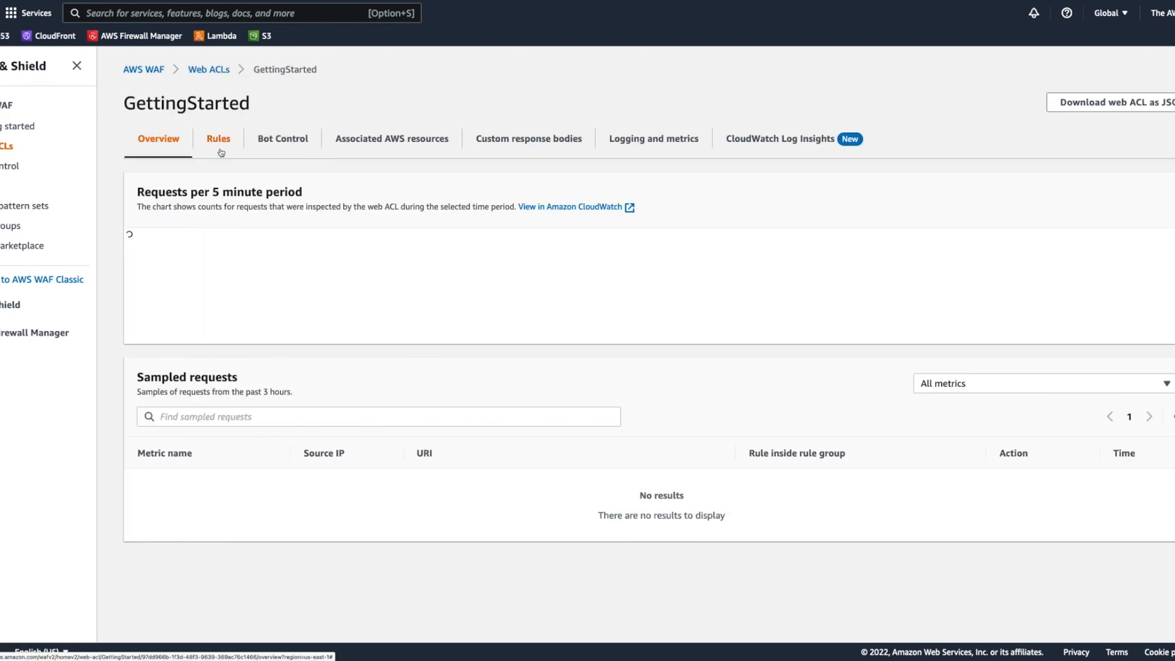
pyautogui.click(221, 152)
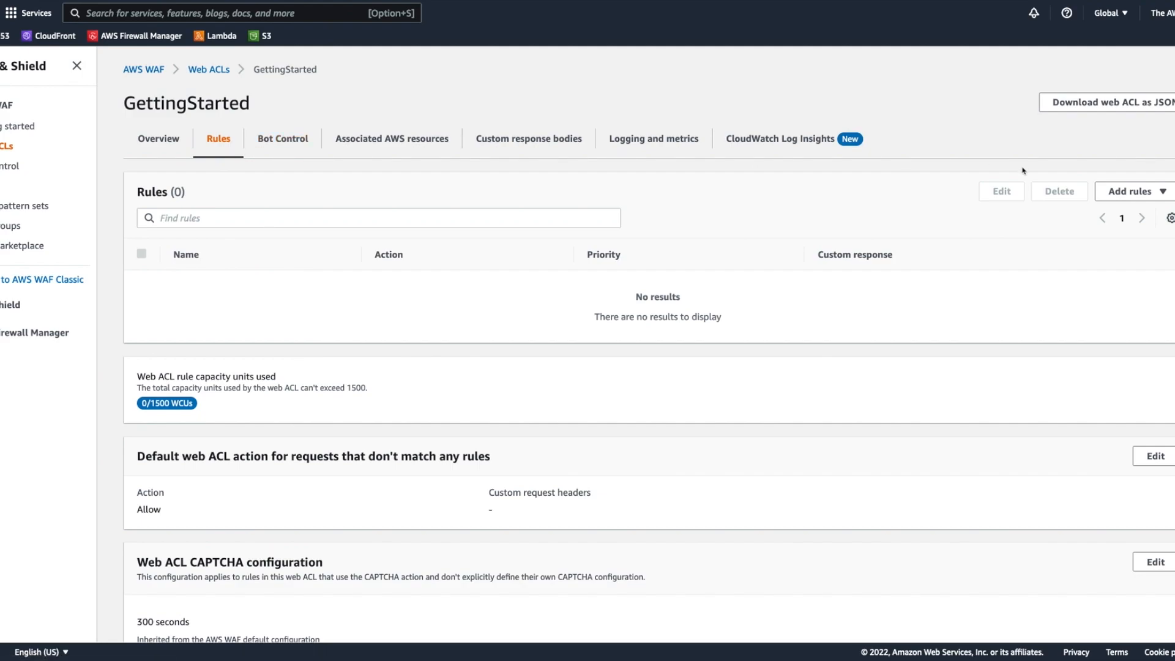
# Step: Start a custom rule named BasicRateLimiting and make it a rate-based rule
pyautogui.click(1122, 191)
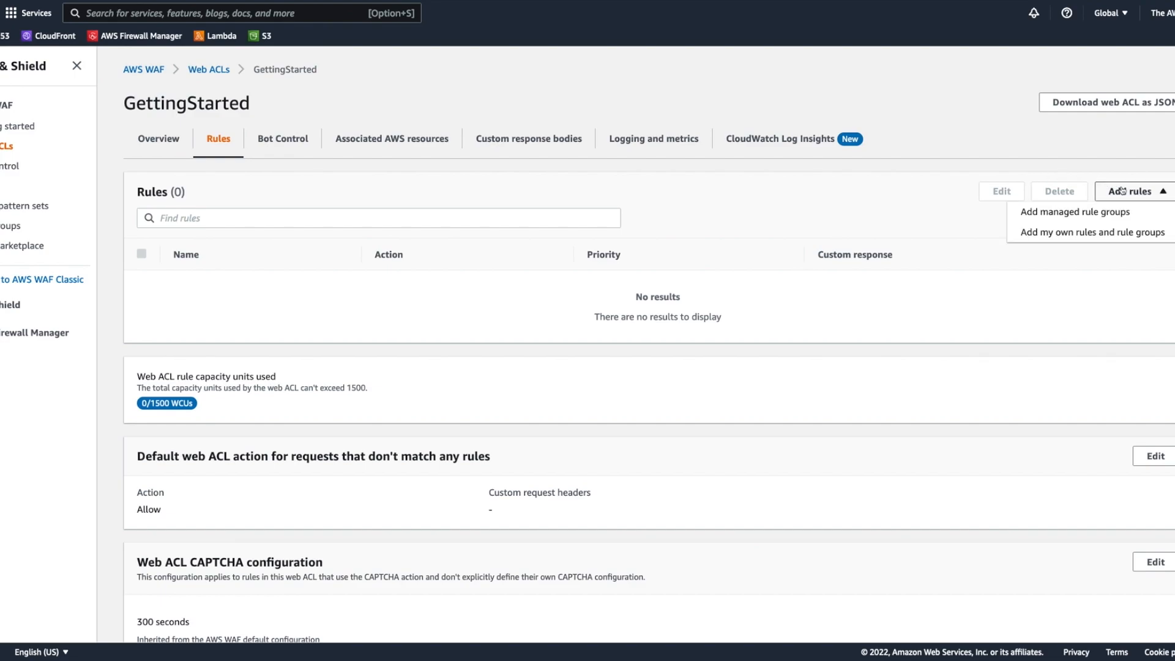
pyautogui.click(1087, 229)
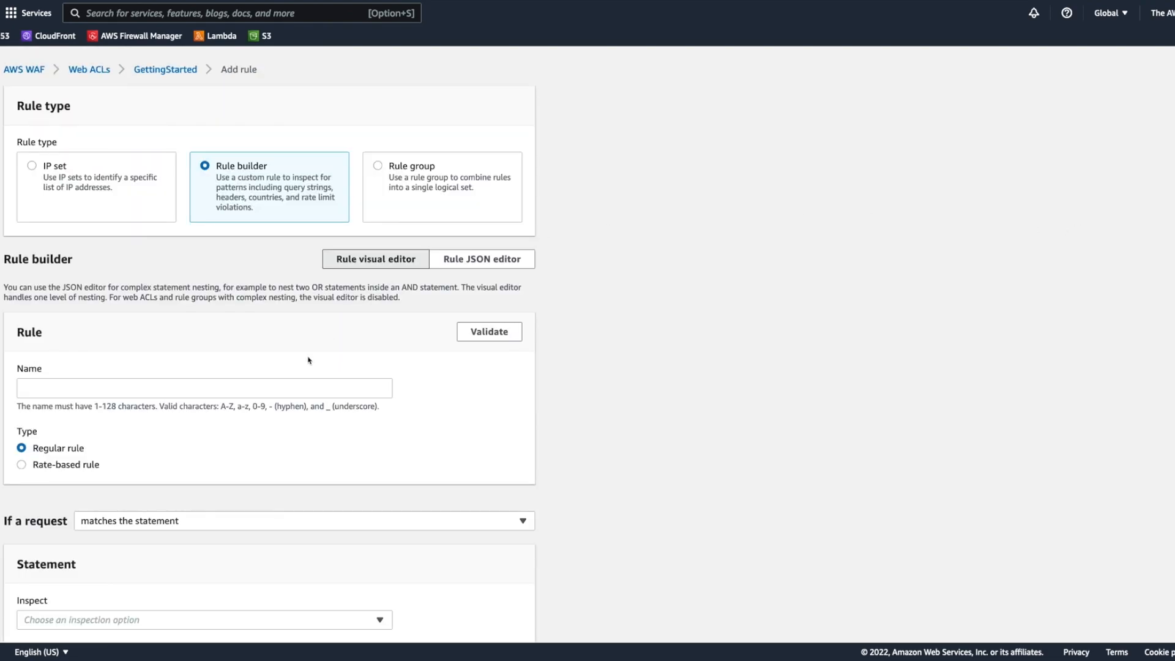
pyautogui.click(270, 390)
pyautogui.write('Ba')
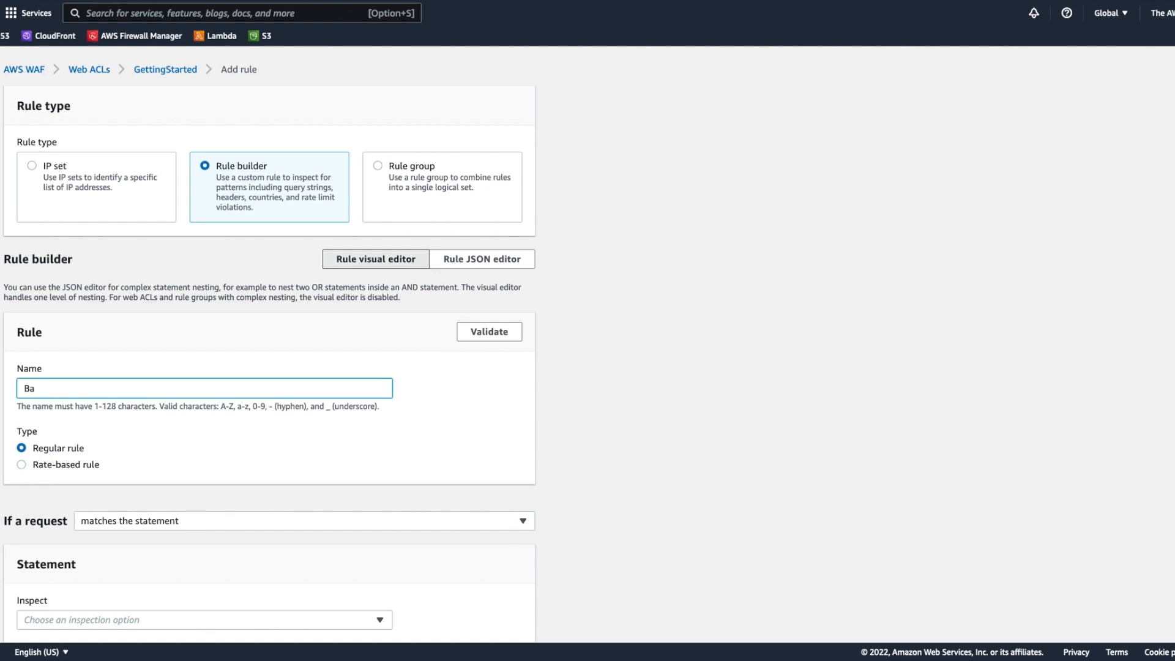
pyautogui.write('sicRateLimiting')
pyautogui.scroll(-3, 281, 414)
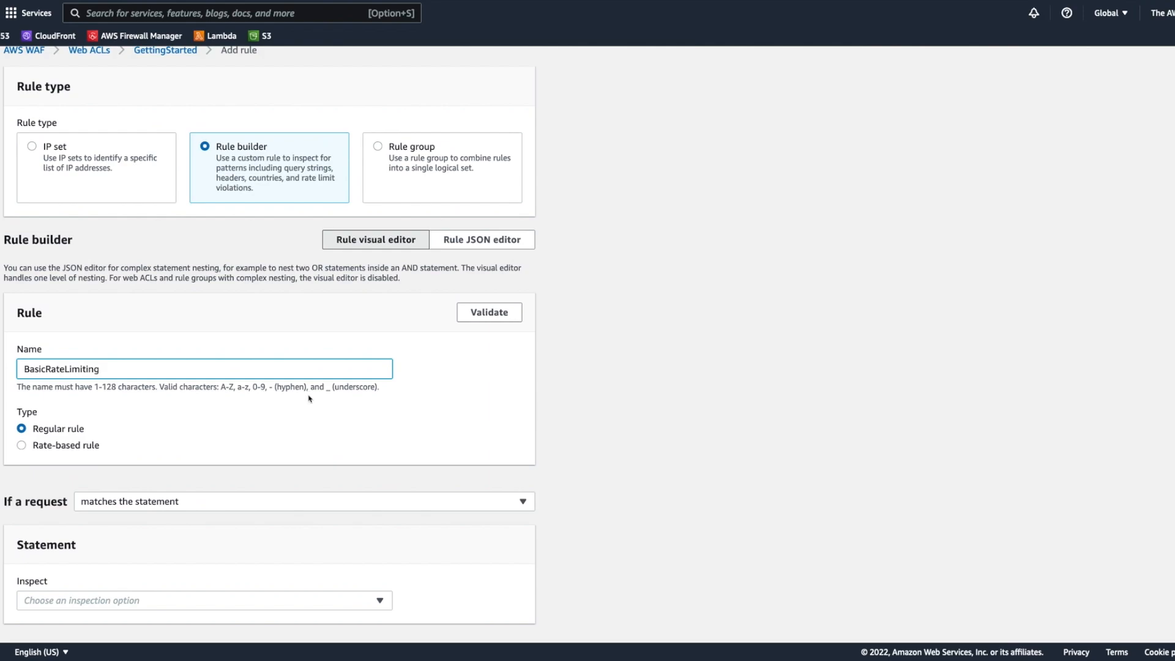
pyautogui.click(42, 347)
# Step: Set the rate limit of the BasicRateLimiting rule to 500
pyautogui.scroll(-5, 252, 373)
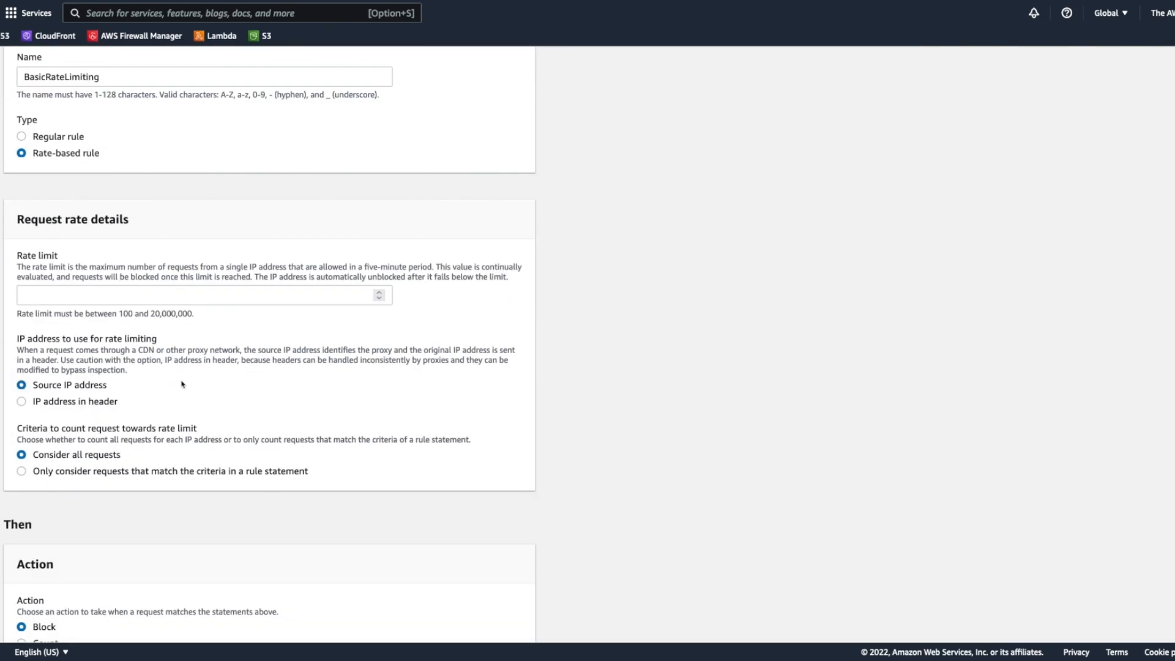
pyautogui.click(169, 294)
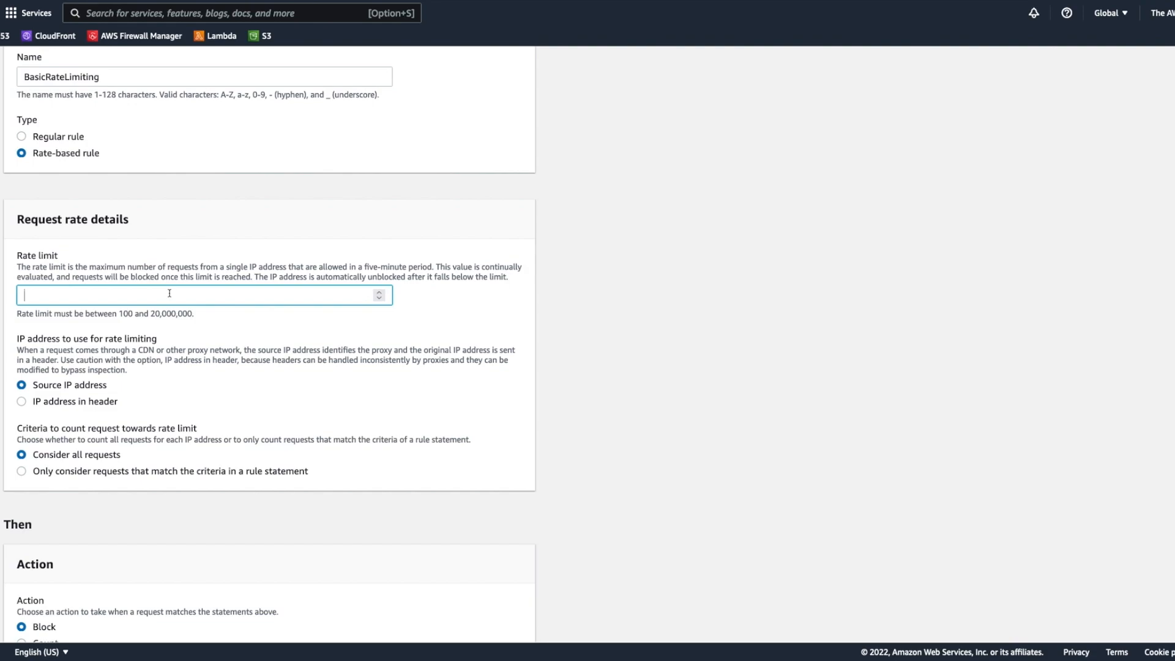
pyautogui.write('500')
# Step: Set the BasicRateLimiting rule's action to Count, add the rule, and save it to the web ACL
pyautogui.scroll(-1, 456, 315)
pyautogui.scroll(-3, 411, 325)
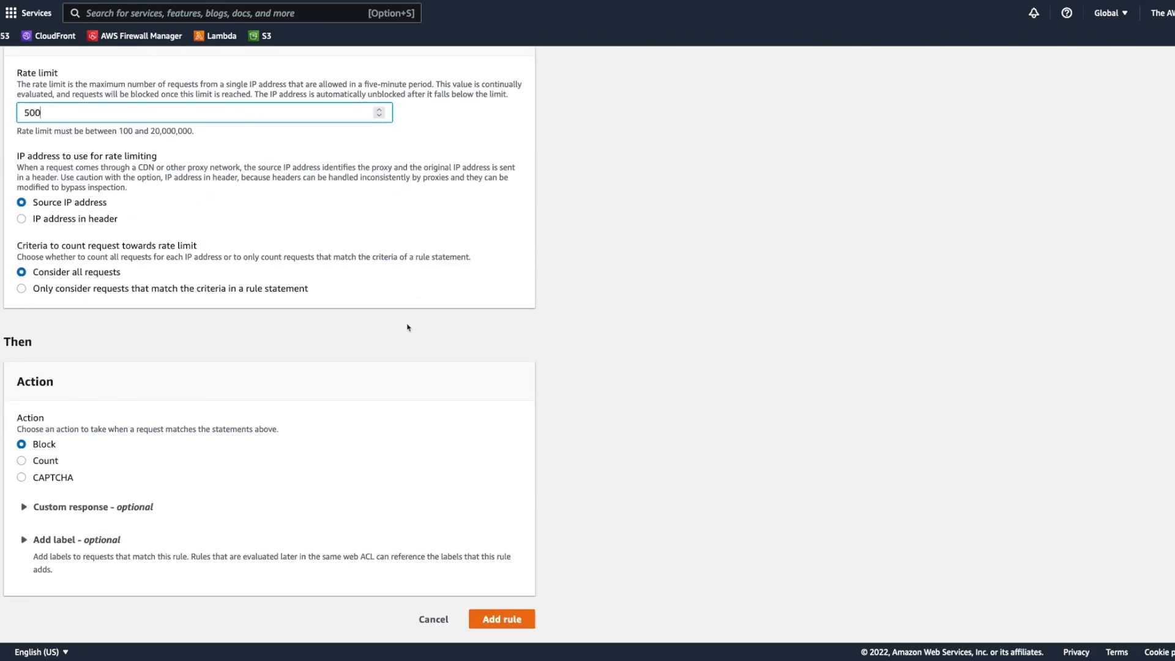
pyautogui.scroll(3, 407, 328)
pyautogui.scroll(4, 376, 286)
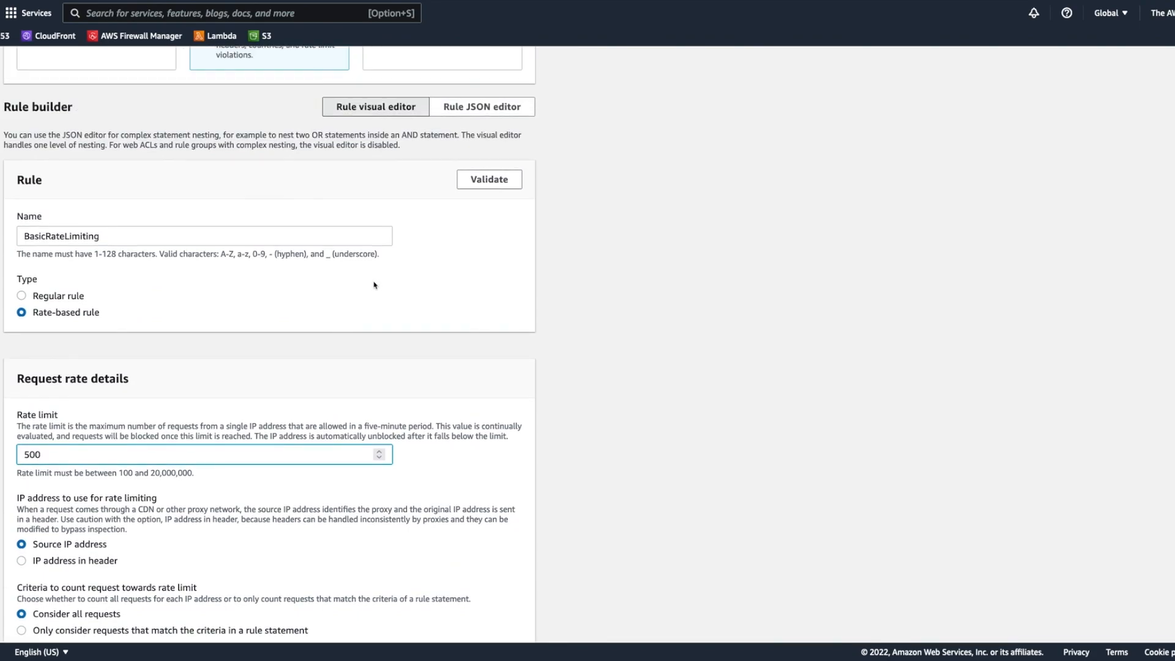
pyautogui.scroll(-2, 375, 286)
pyautogui.scroll(-3, 371, 294)
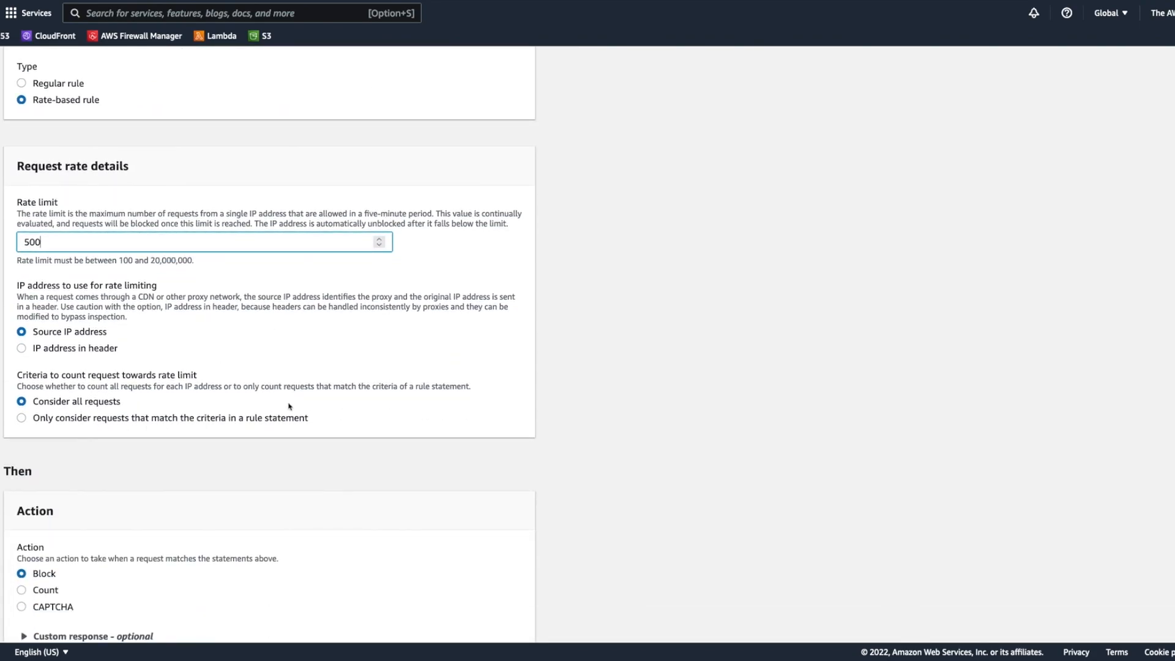
pyautogui.scroll(-3, 306, 398)
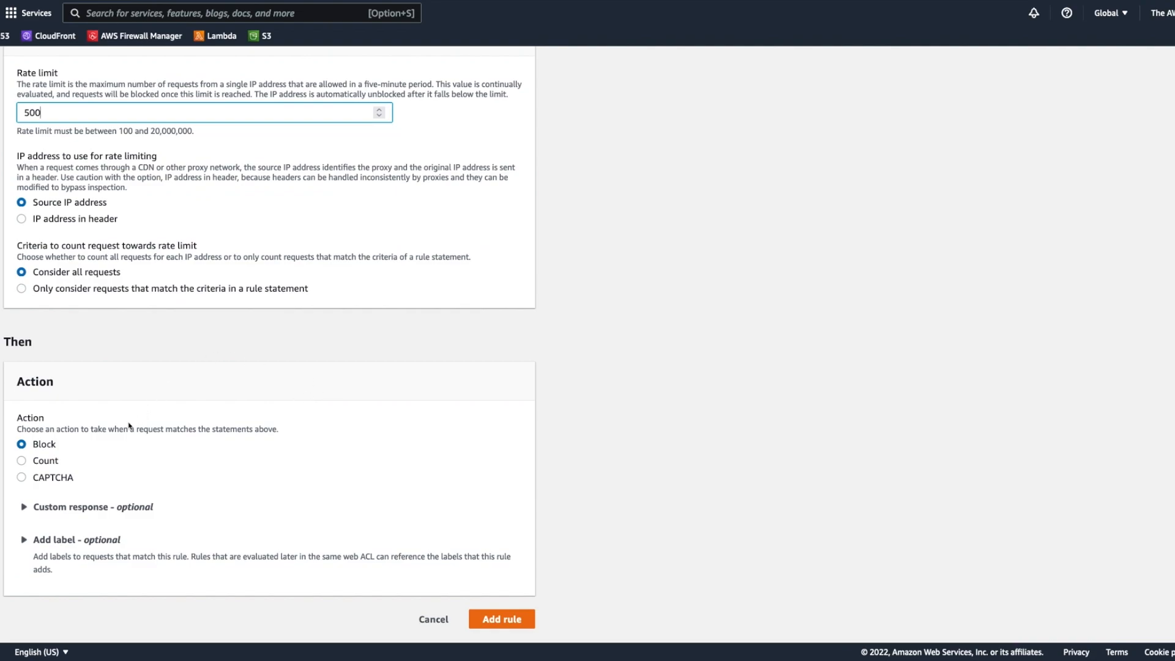
pyautogui.click(53, 461)
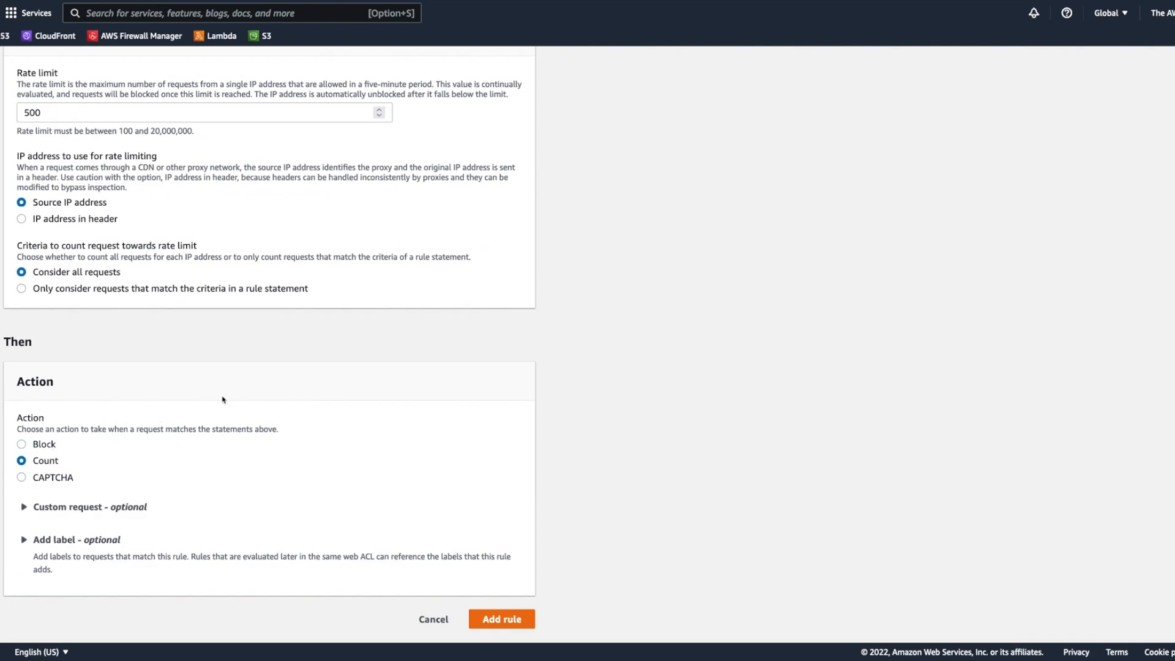
pyautogui.scroll(1, 159, 179)
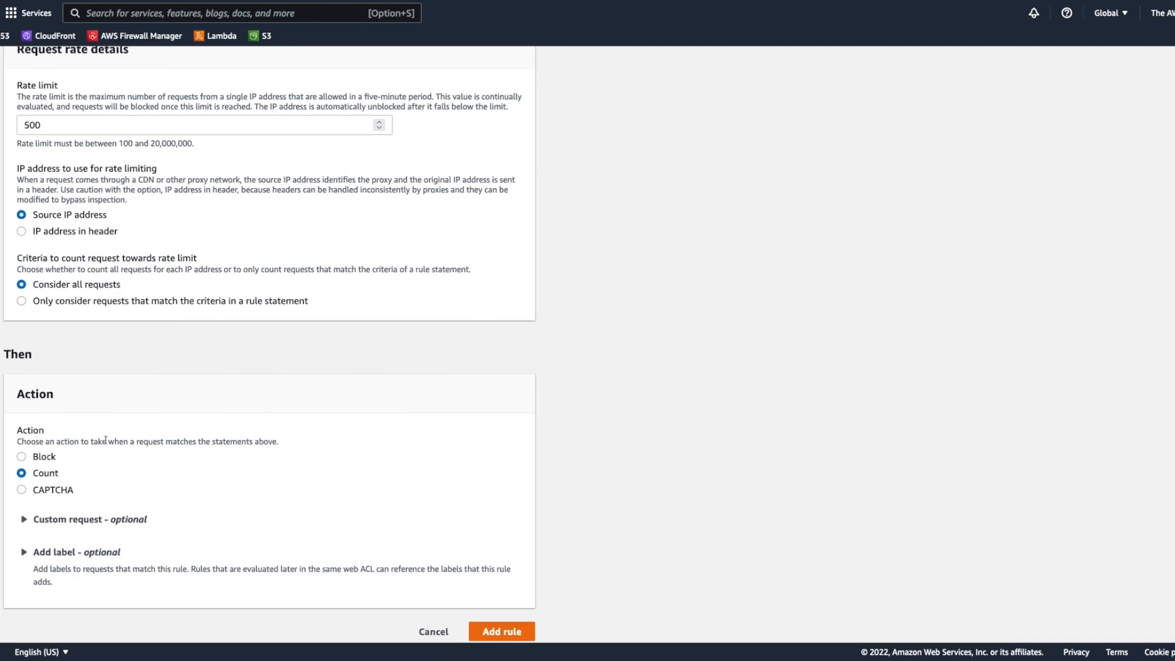
pyautogui.scroll(-1, 612, 475)
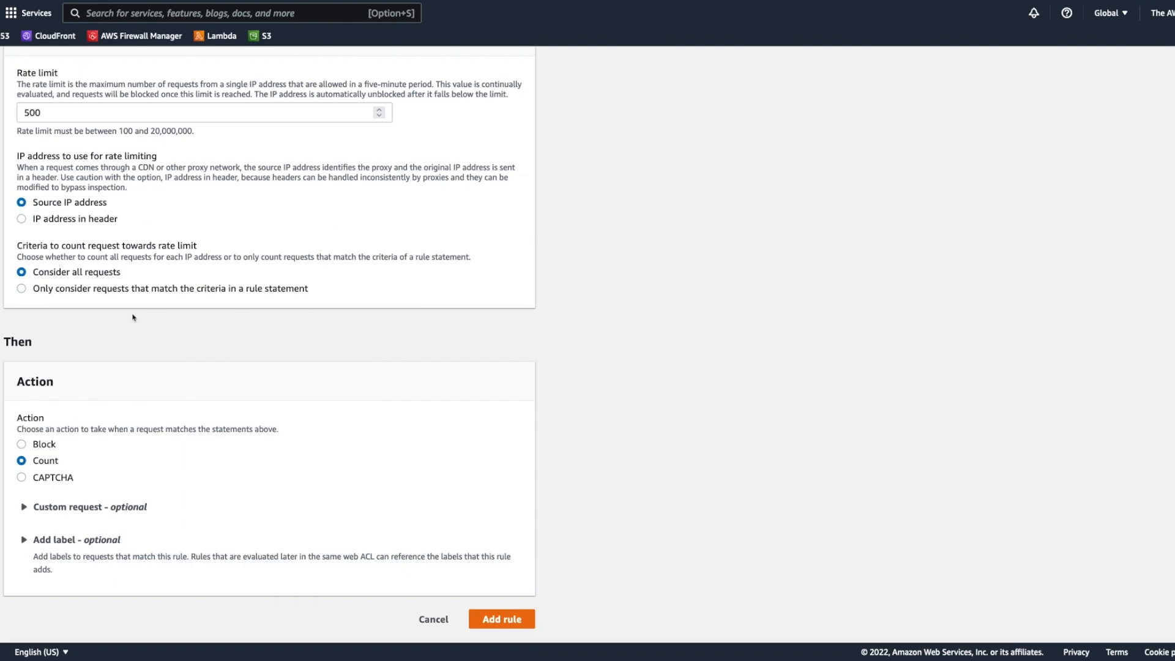
pyautogui.click(501, 620)
pyautogui.click(511, 330)
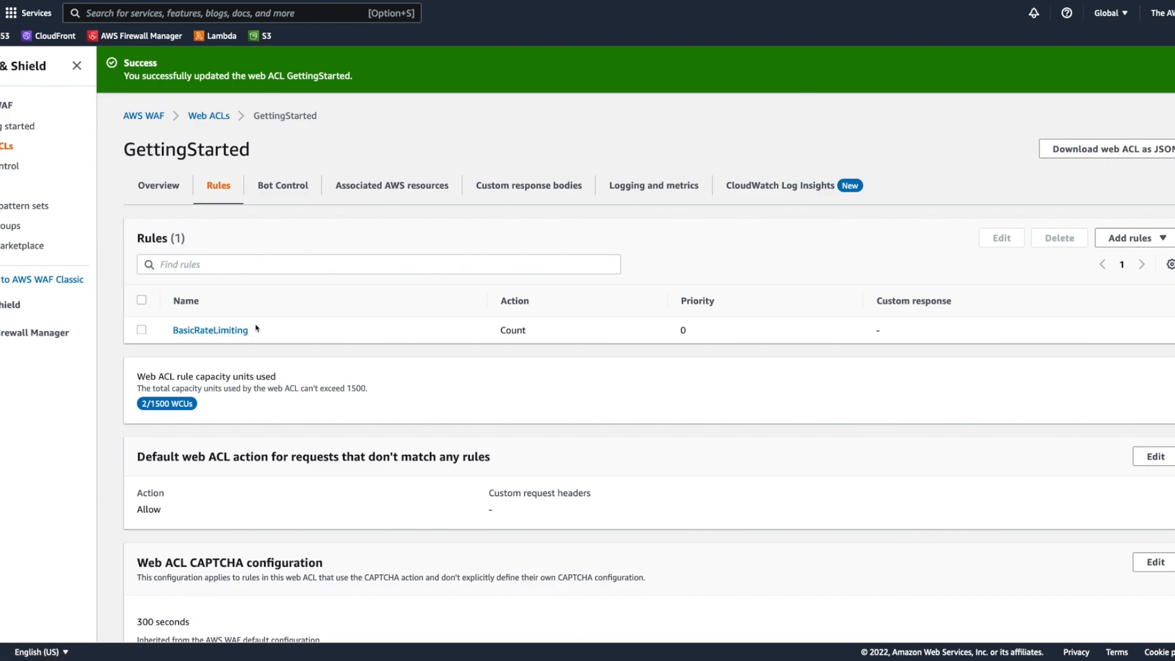
# Step: Start a second custom rule named SensitiveURLs and make it a rate-based rule
pyautogui.click(1118, 236)
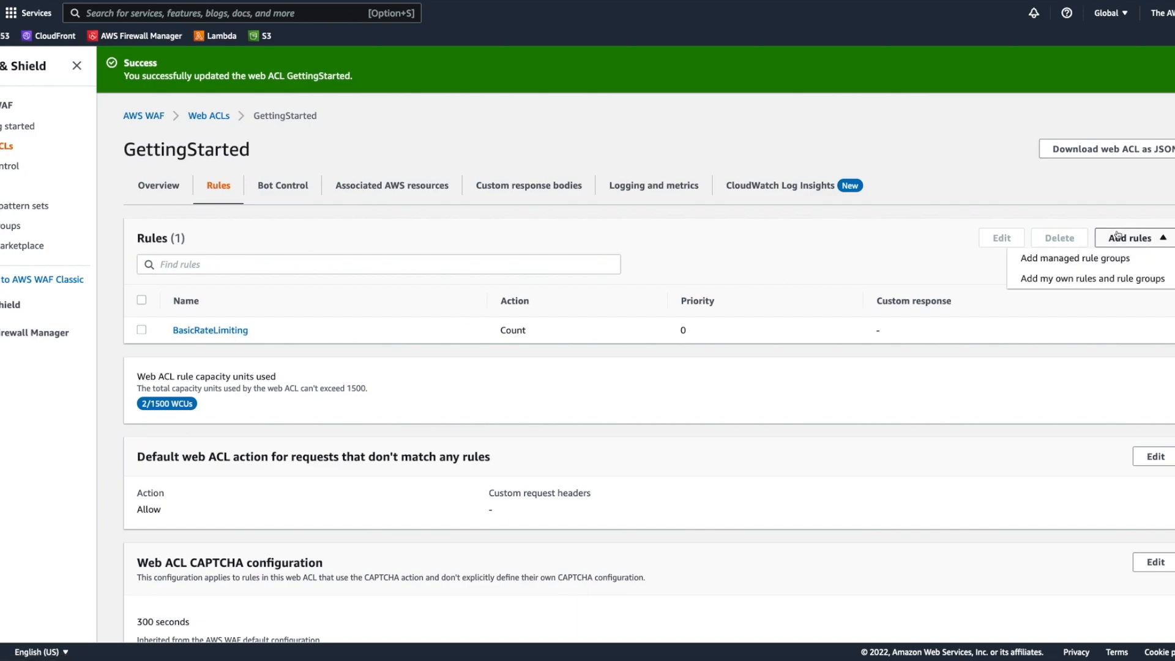
pyautogui.click(1090, 278)
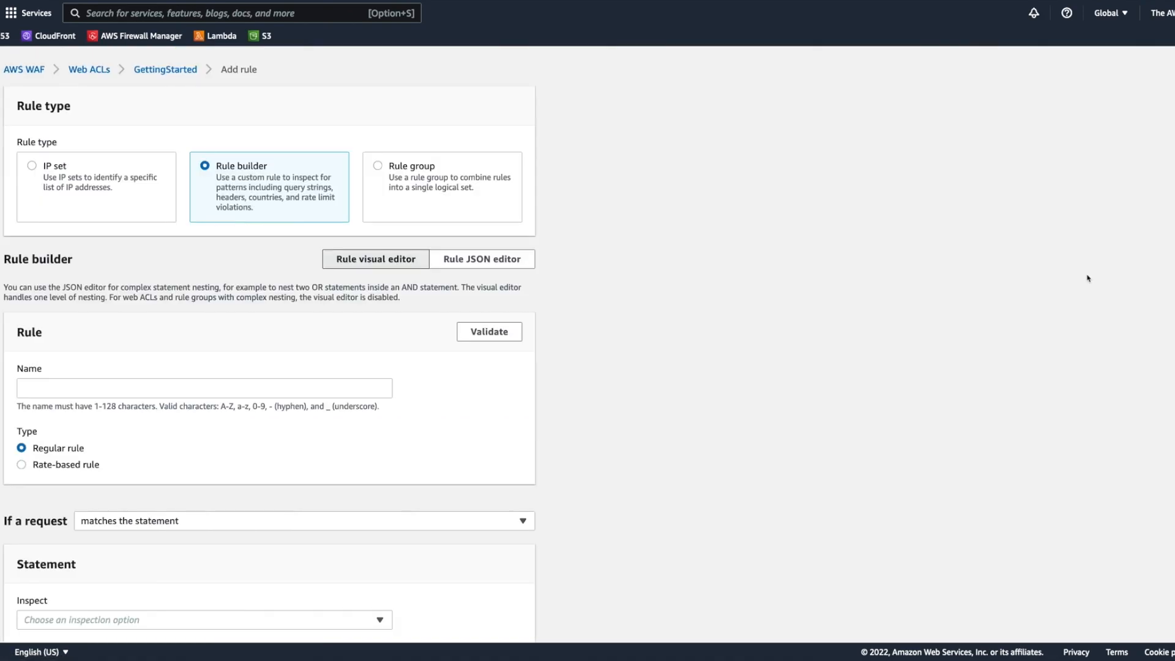
pyautogui.click(172, 382)
pyautogui.write('Sensitive')
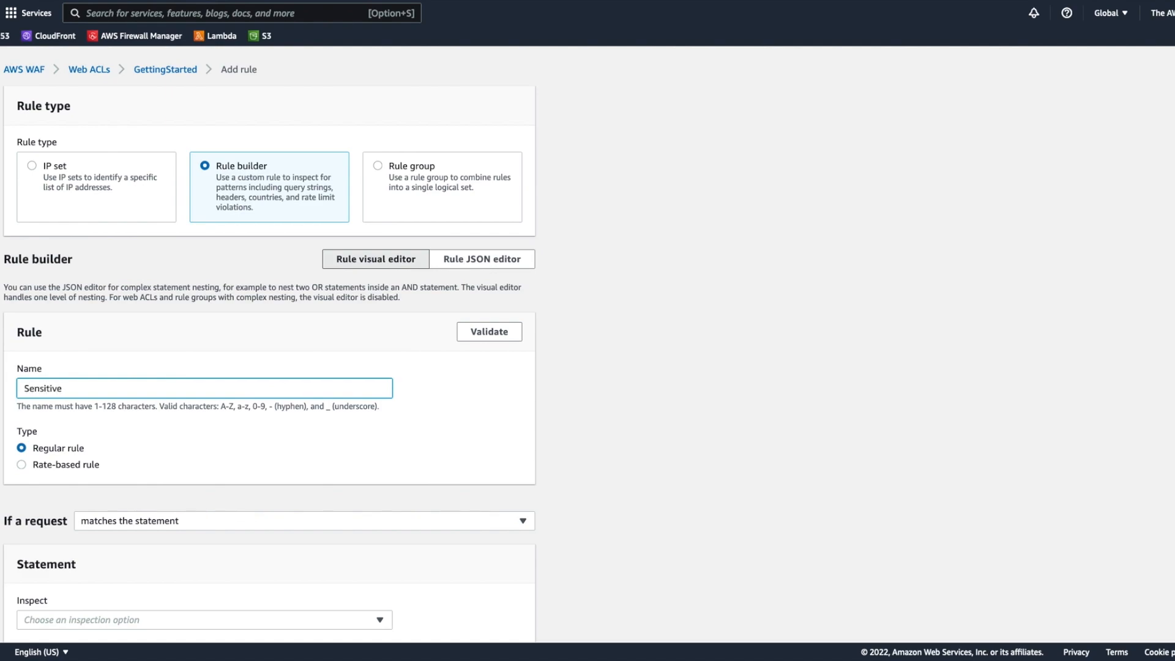
pyautogui.write('URLs')
pyautogui.scroll(-1, 147, 423)
pyautogui.click(93, 441)
# Step: Set the SensitiveURLs rate limit to 100 and count only requests that match the criteria in a rule statement
pyautogui.scroll(-3, 352, 354)
pyautogui.scroll(-2, 351, 354)
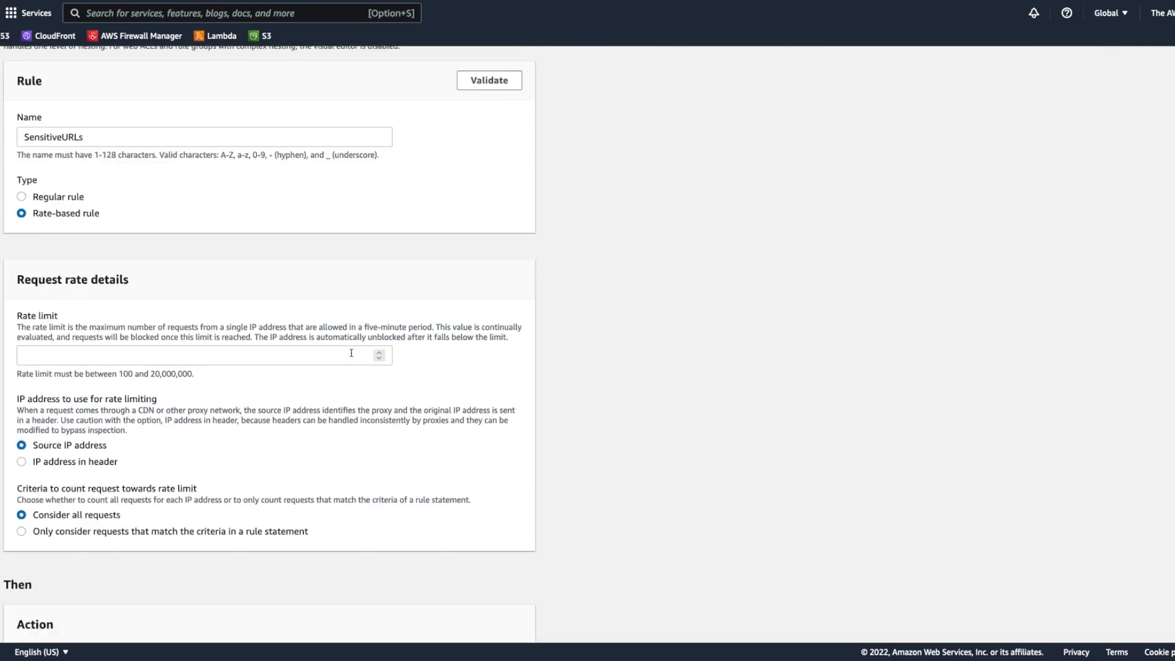
pyautogui.click(187, 312)
pyautogui.write('100')
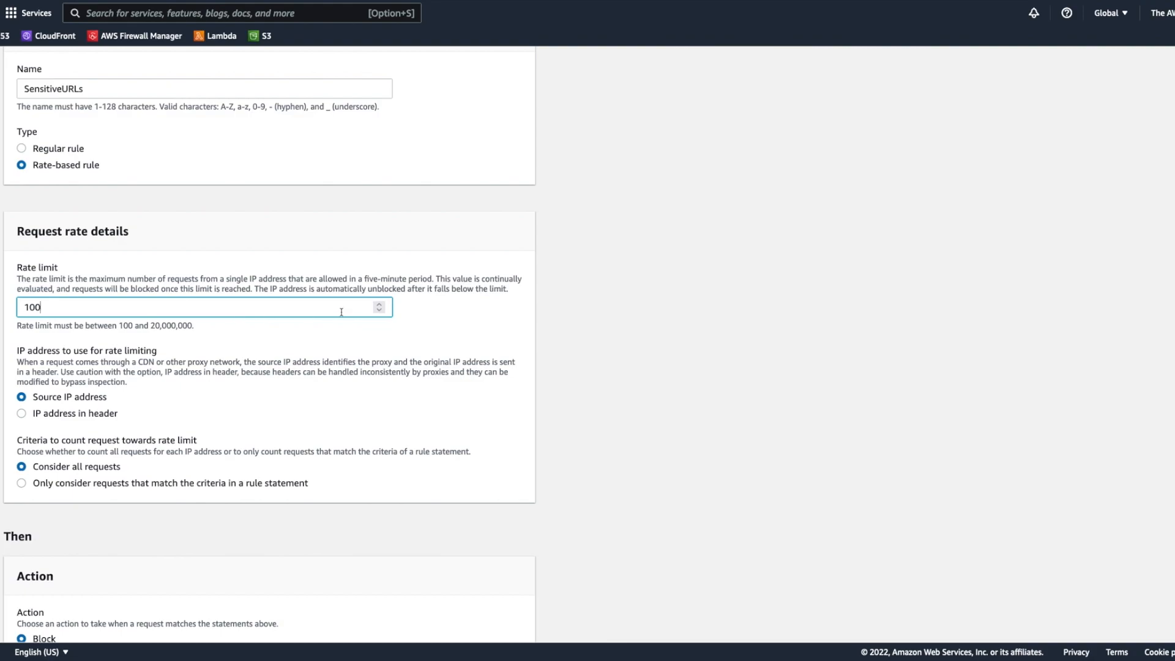
pyautogui.scroll(-3, 309, 312)
pyautogui.click(146, 360)
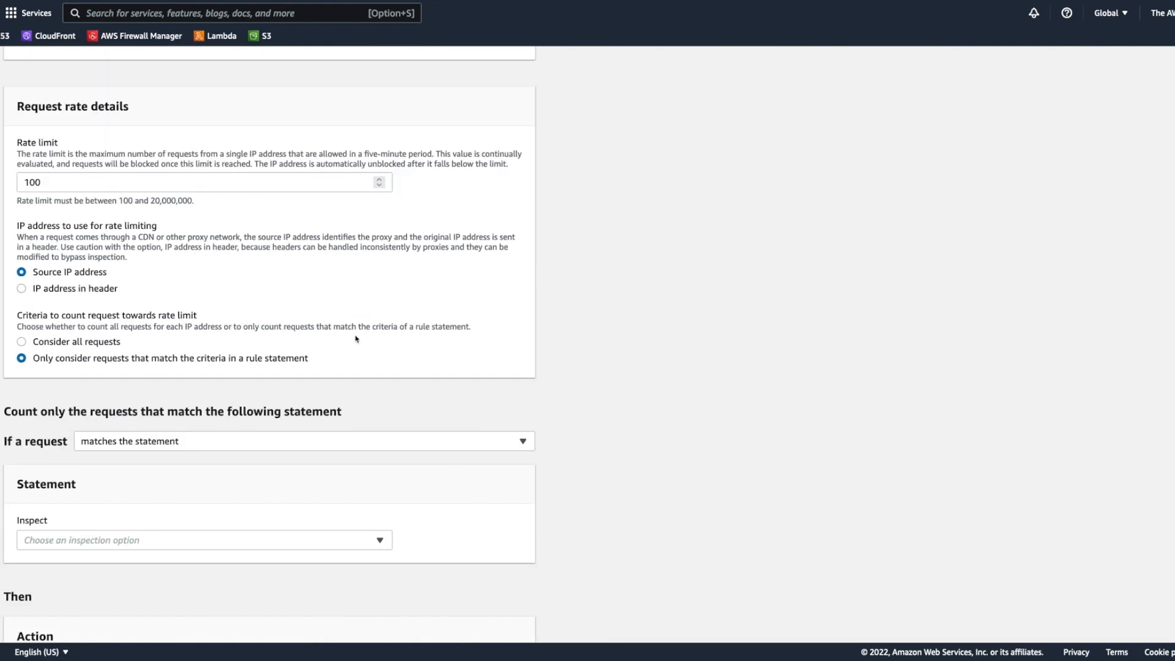
# Step: Make the SensitiveURLs rule inspect the URI path and match at least one of the statements (OR)
pyautogui.scroll(-3, 356, 340)
pyautogui.click(144, 421)
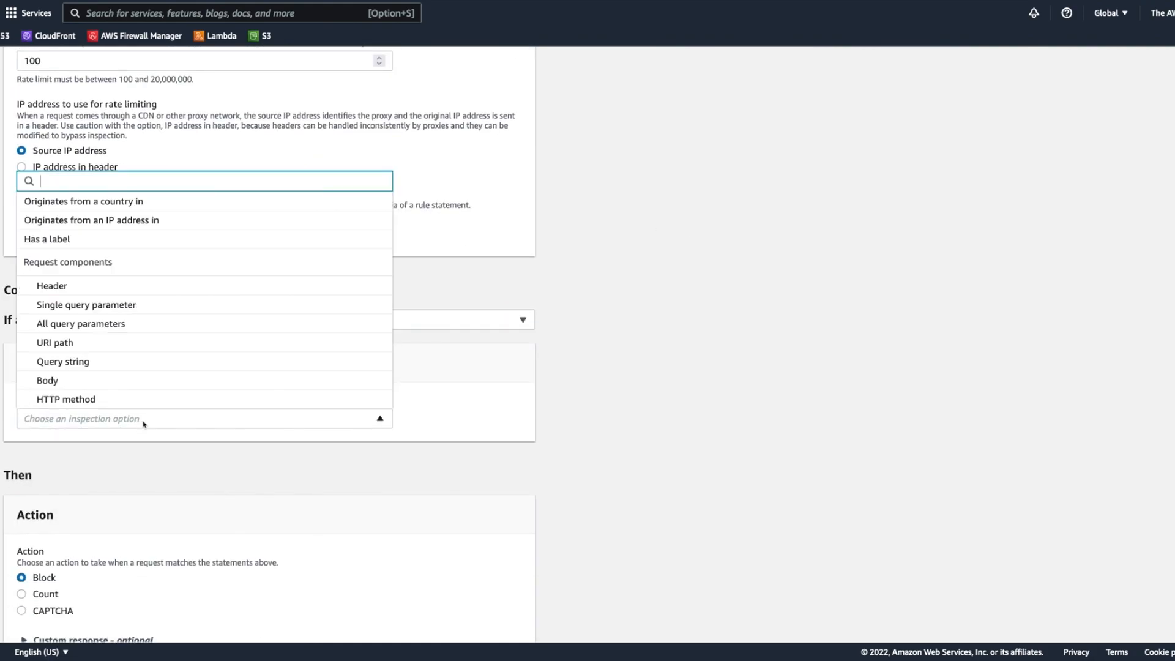
pyautogui.click(134, 344)
pyautogui.click(268, 328)
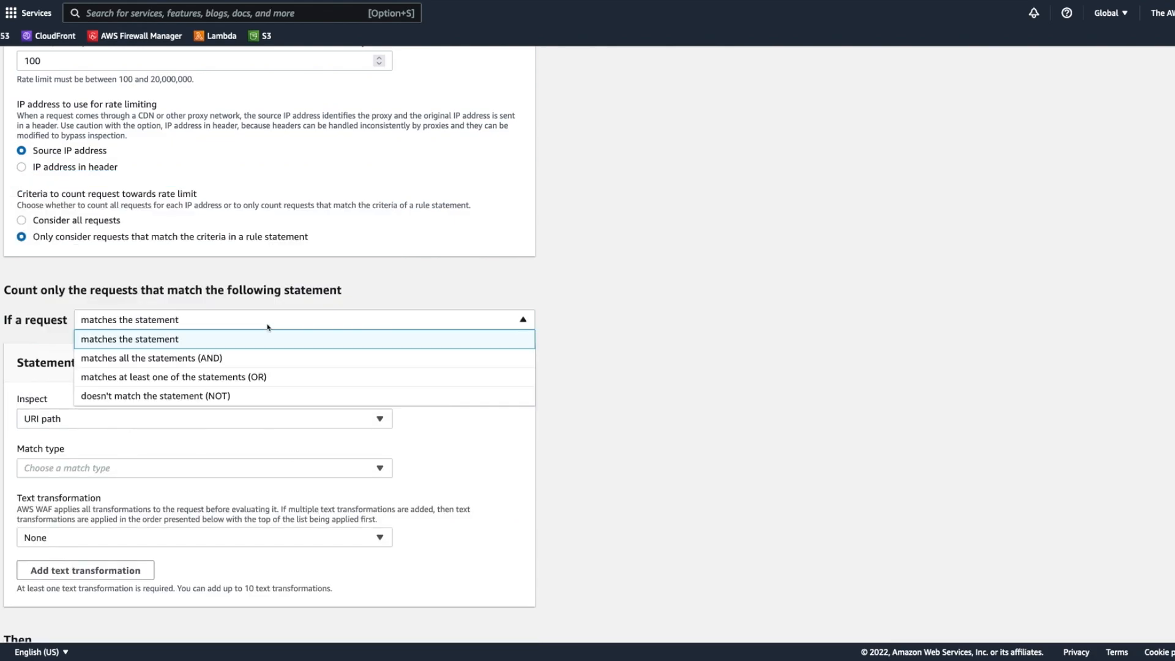
pyautogui.click(257, 376)
# Step: Set Statement 1 to match URI paths that start with the string /login
pyautogui.scroll(-3, 339, 386)
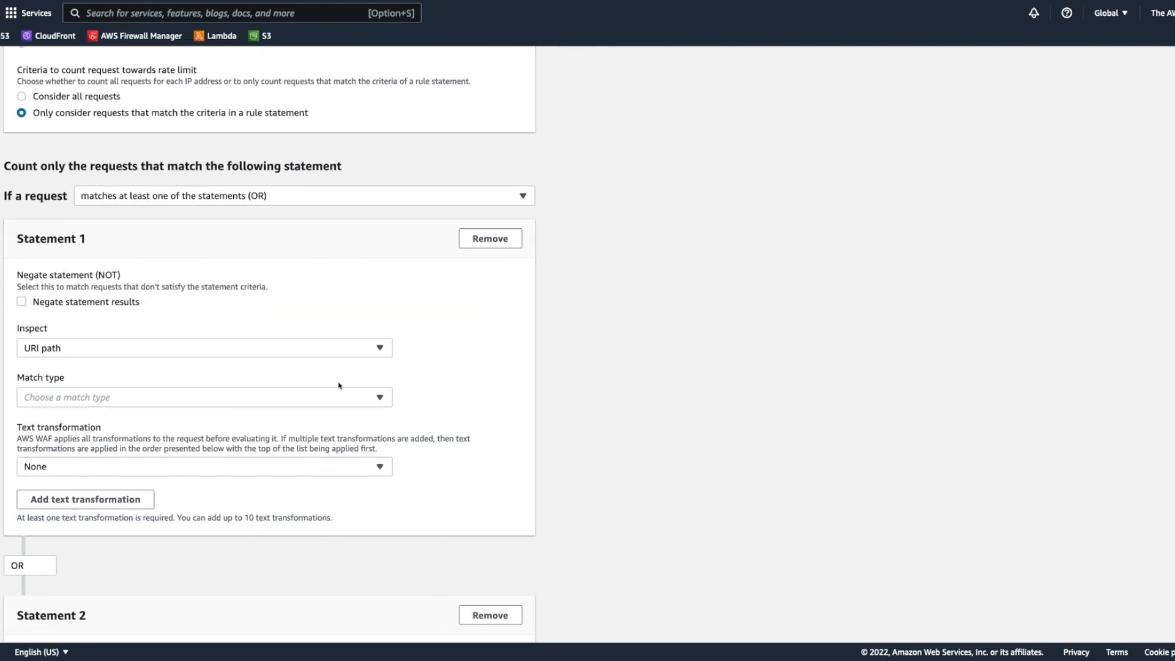
pyautogui.click(141, 396)
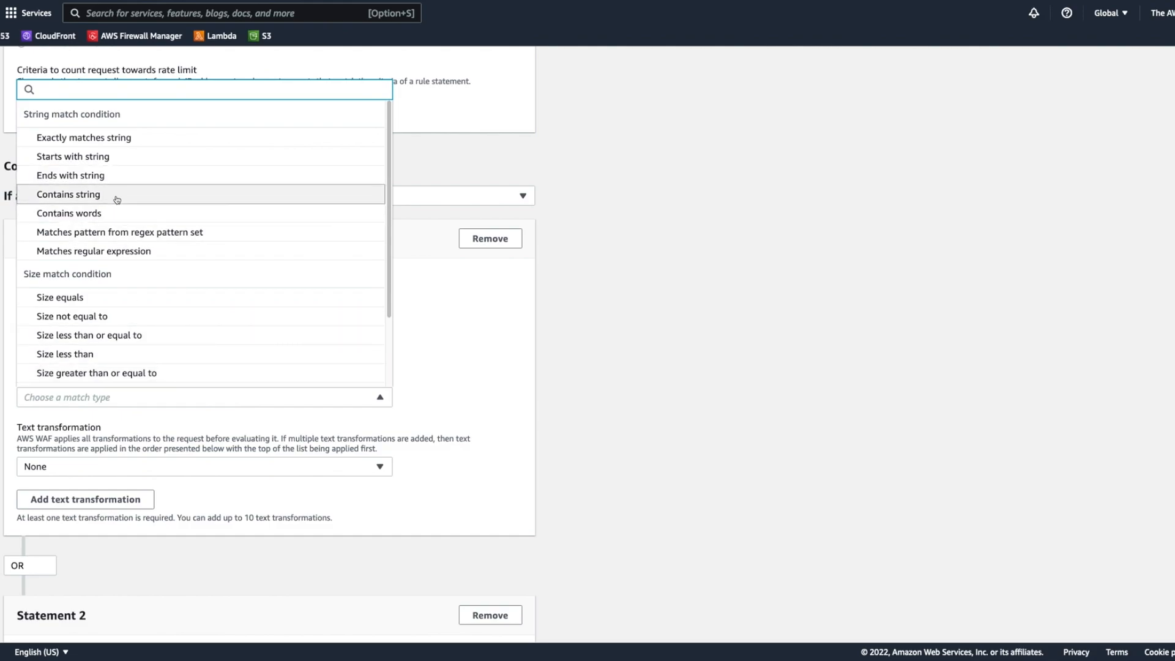
pyautogui.click(120, 160)
pyautogui.click(135, 451)
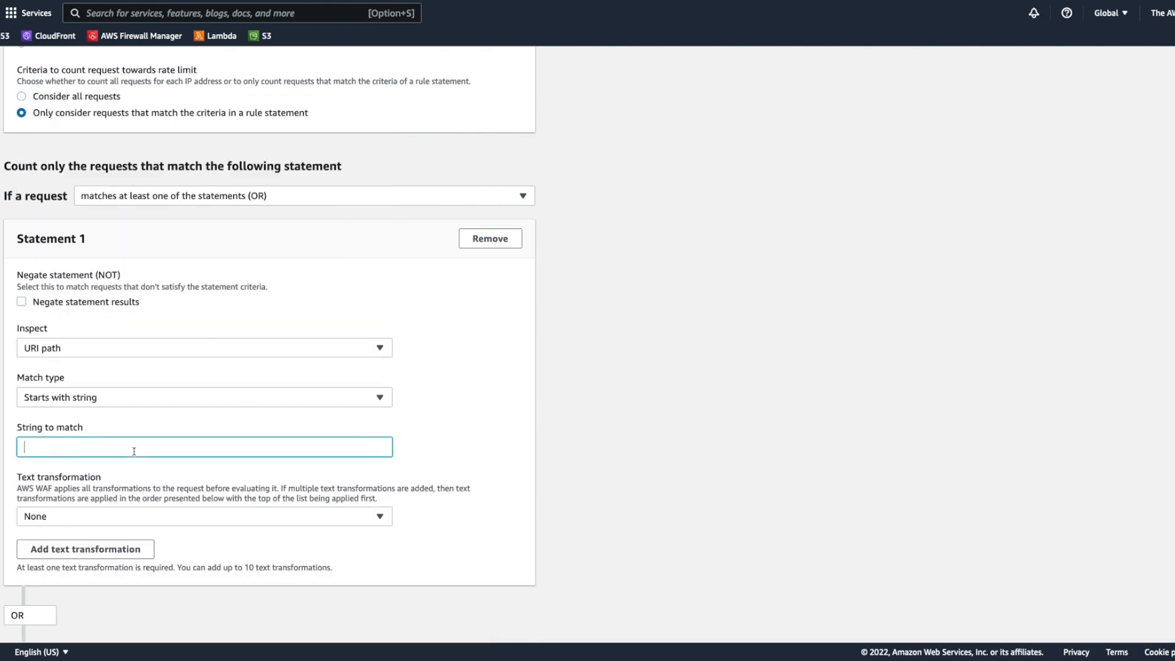
pyautogui.write('/login')
# Step: Set Statement 2 to inspect the URI path and match when it starts with the string /signup
pyautogui.scroll(-7, 254, 471)
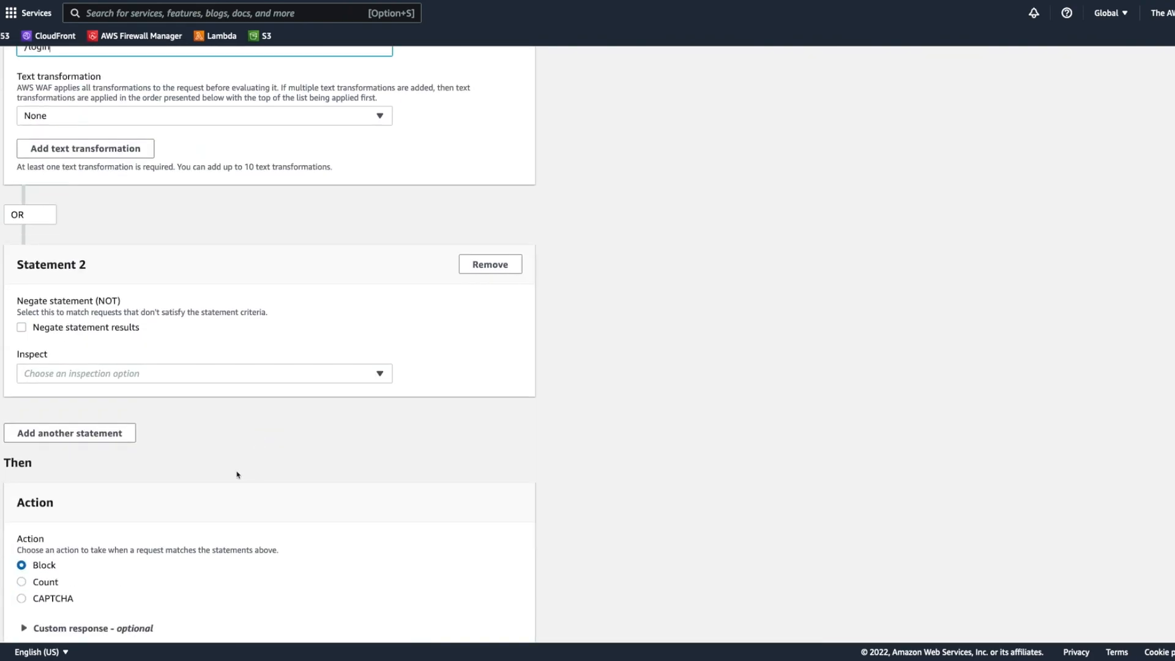
pyautogui.click(105, 375)
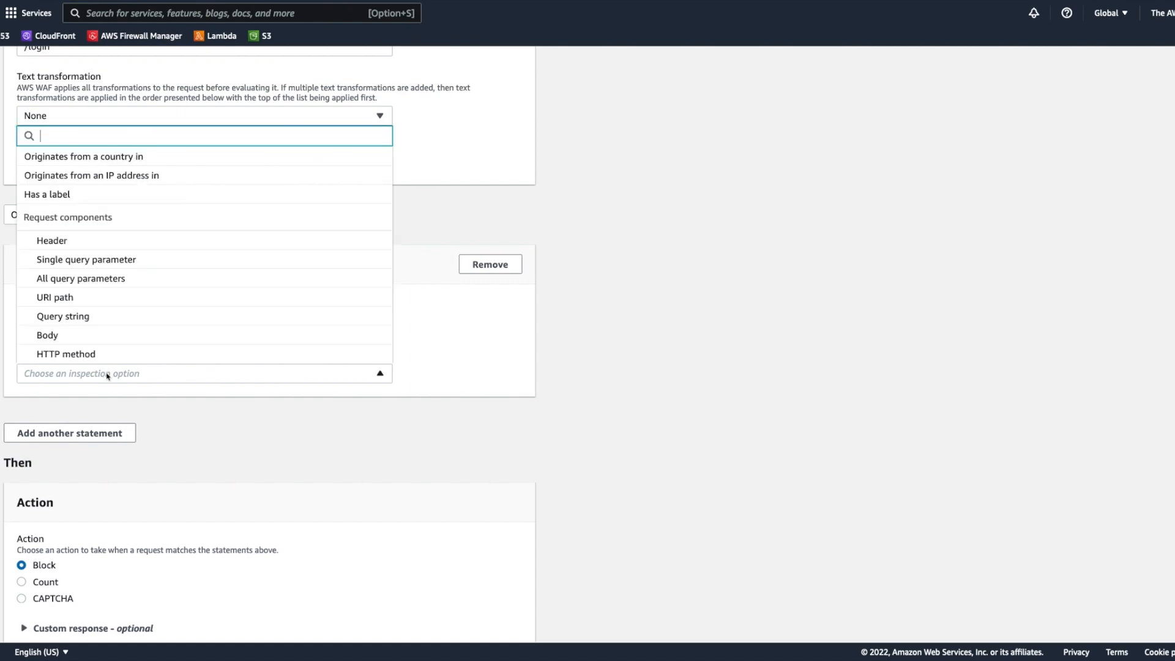
pyautogui.click(118, 299)
pyautogui.click(130, 259)
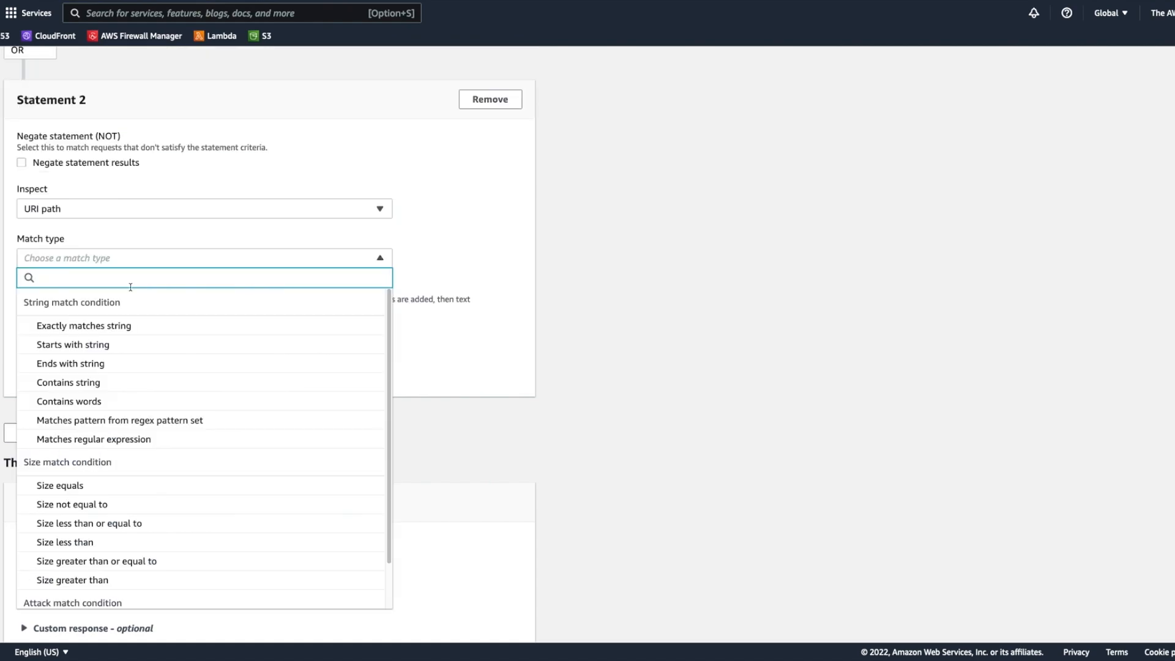
pyautogui.click(124, 344)
pyautogui.click(164, 258)
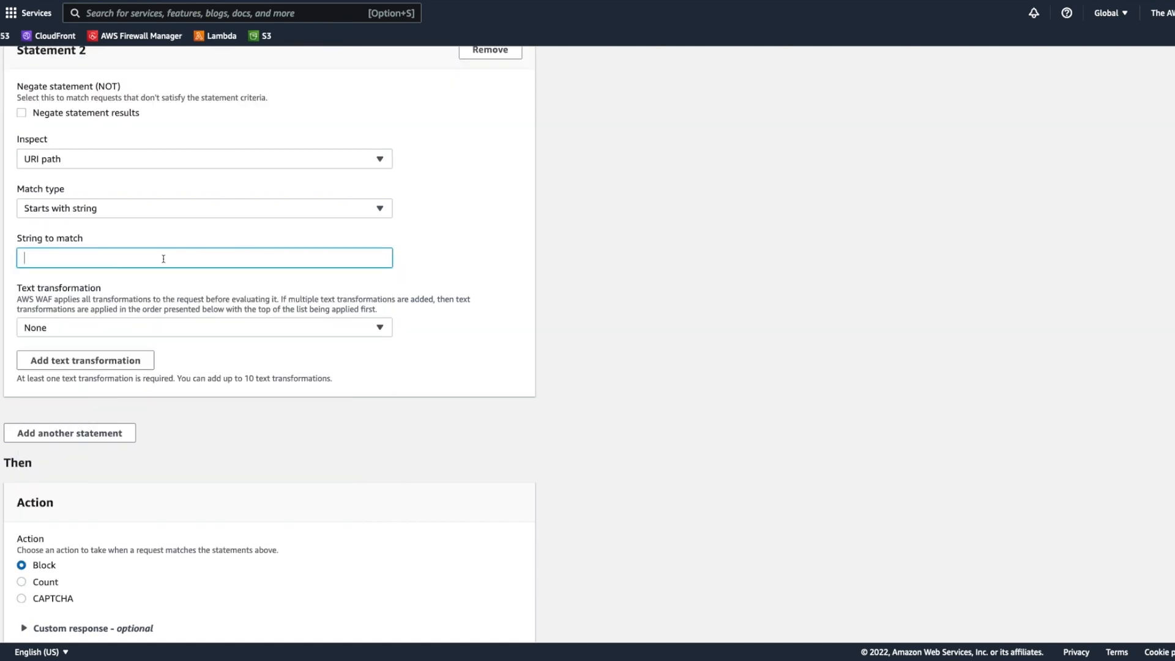
pyautogui.write('/signup')
# Step: Set the SensitiveURLs rule's action to Count and add the rule
pyautogui.scroll(-2, 223, 270)
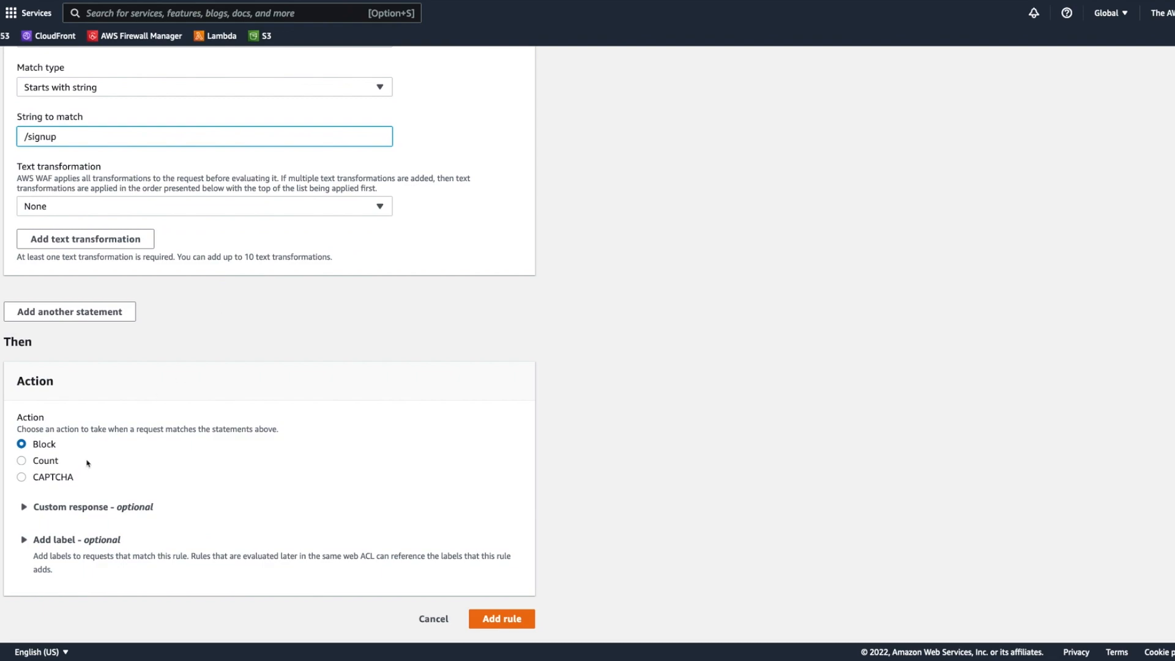
pyautogui.click(41, 479)
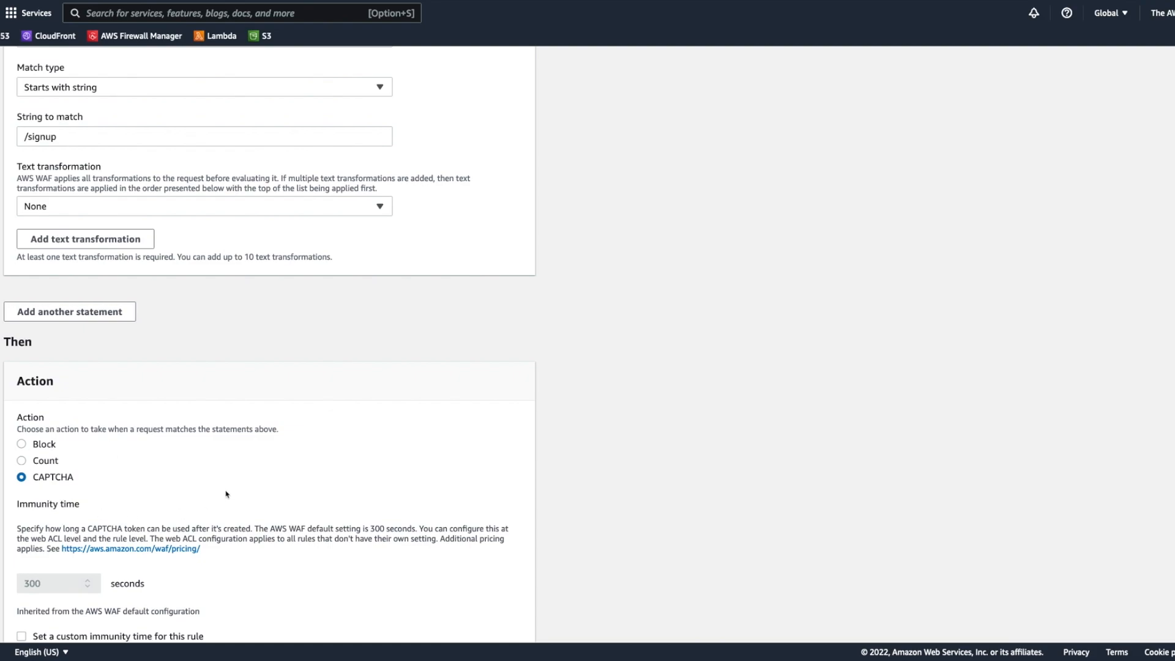
pyautogui.click(54, 465)
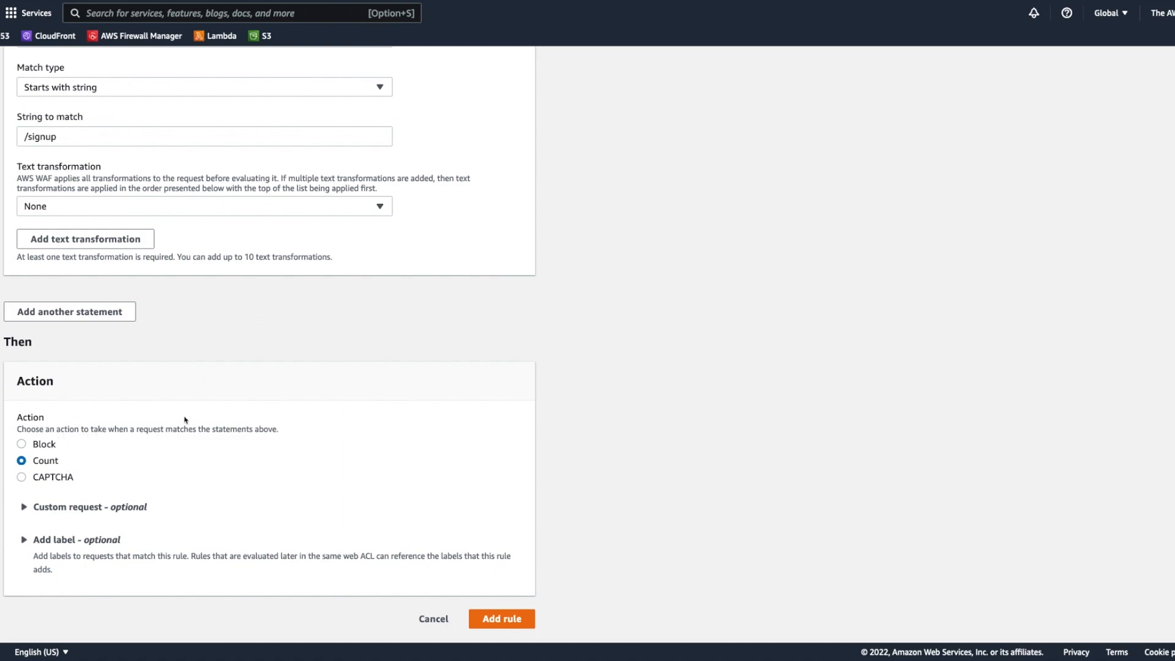
pyautogui.click(502, 621)
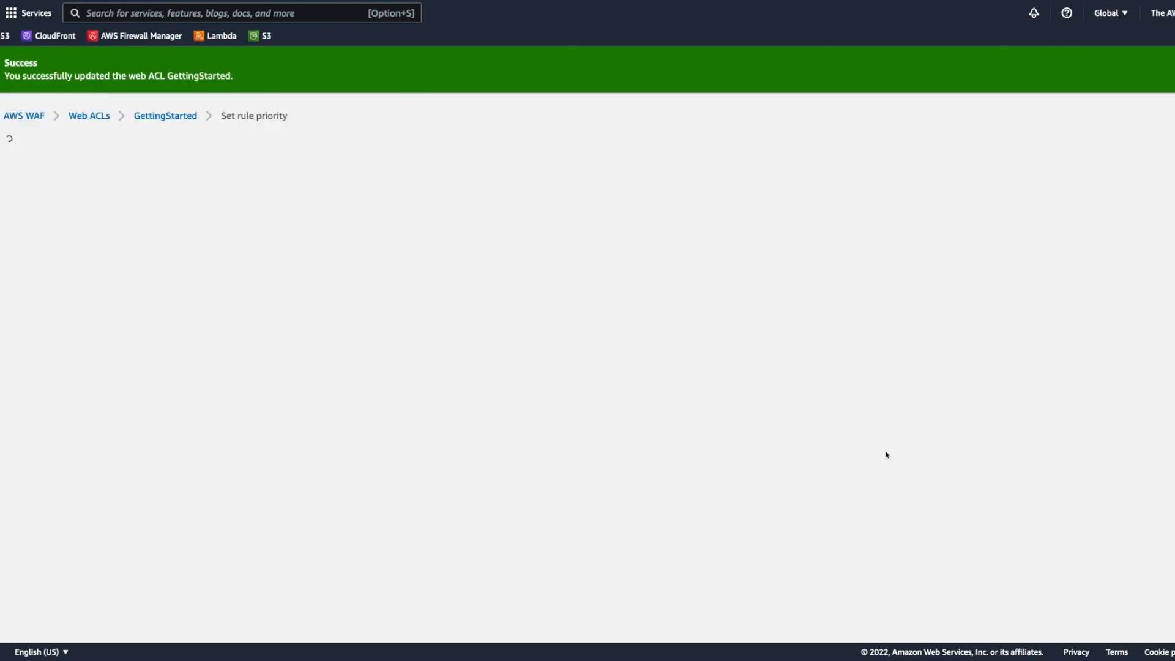
# Step: Prioritize the SensitiveURLs rule above BasicRateLimiting and save the rule order
pyautogui.click(23, 321)
pyautogui.click(68, 239)
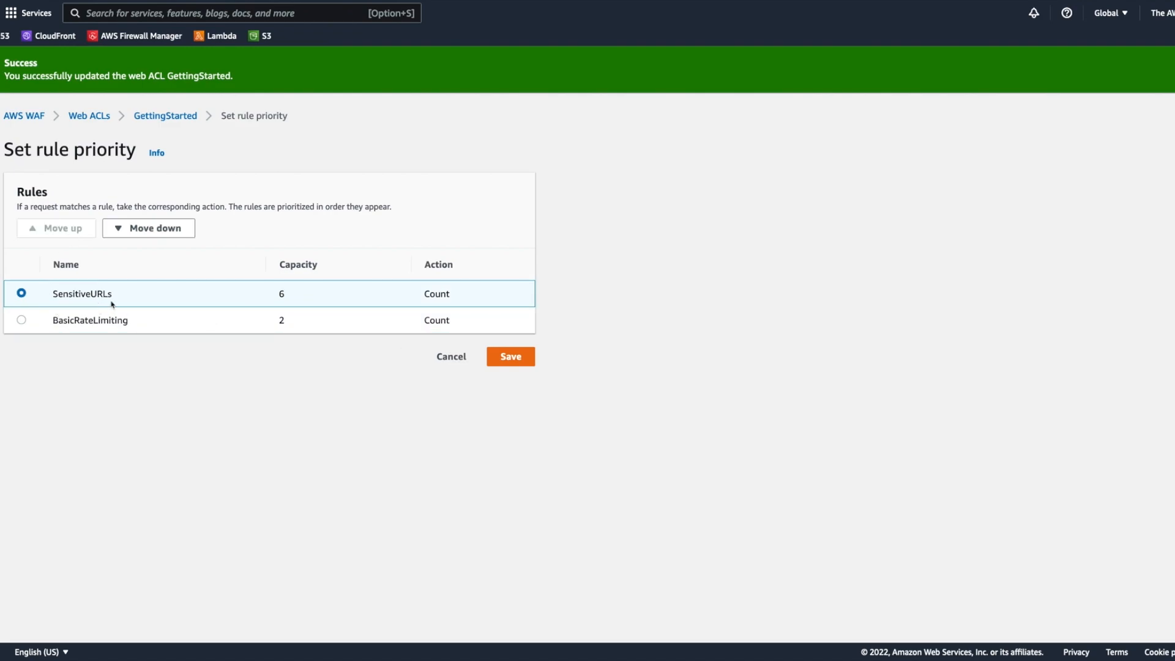
pyautogui.click(510, 357)
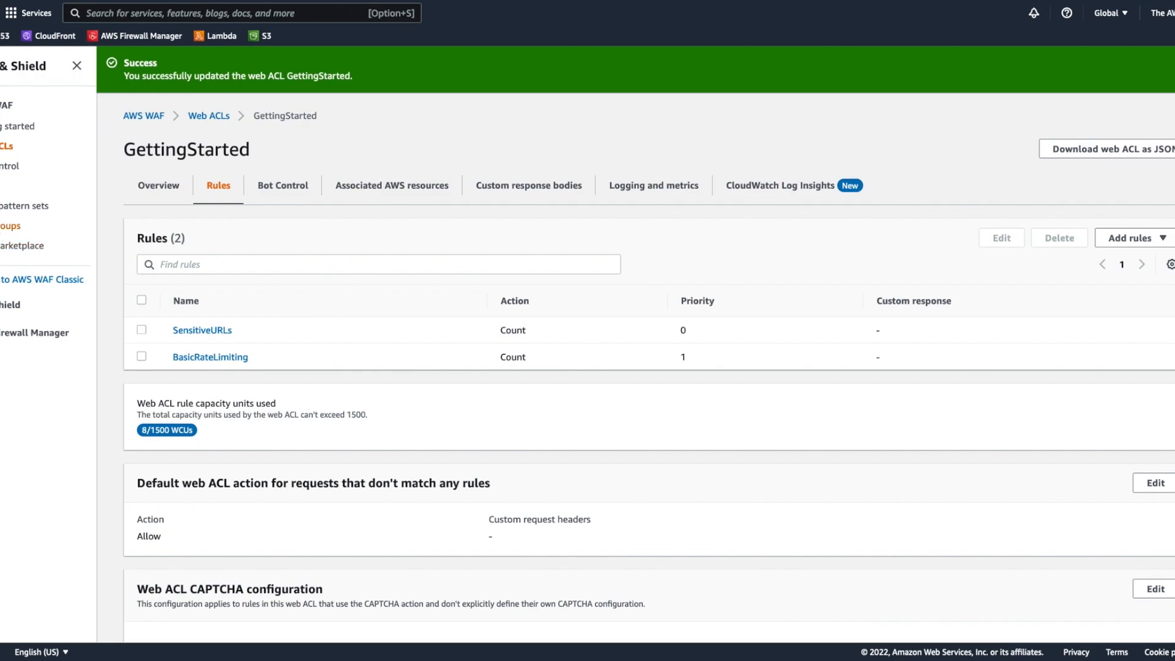
# Step: Start a new rule group named Top-Level-Rules in the US East (N. Virginia) region
pyautogui.click(11, 226)
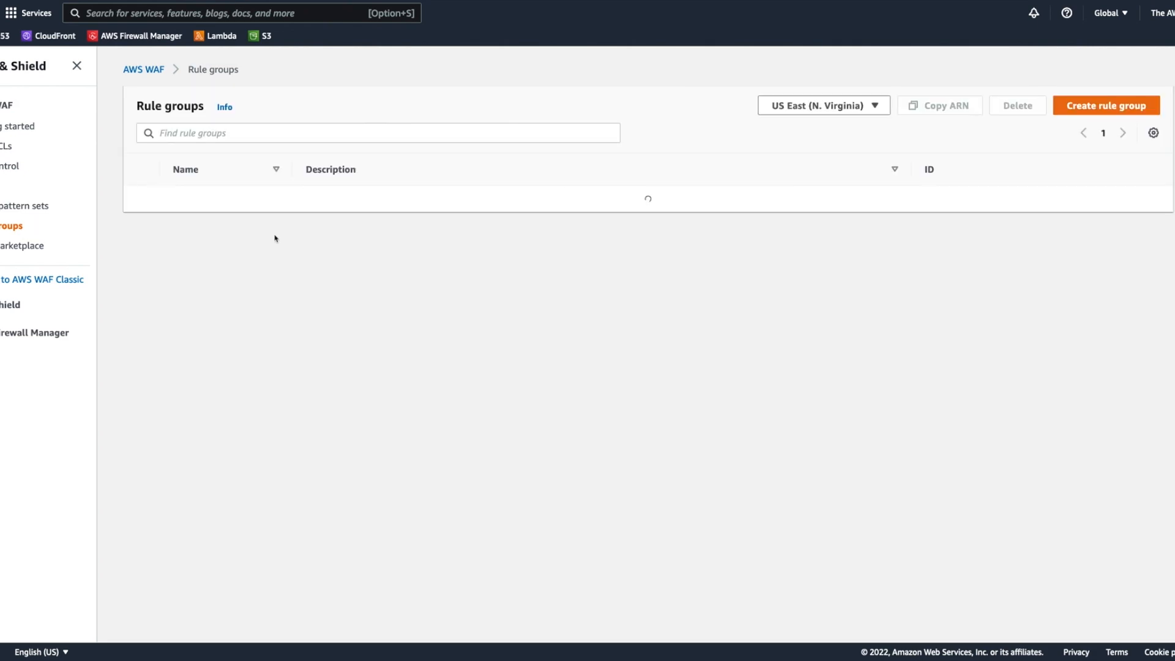
pyautogui.click(1108, 107)
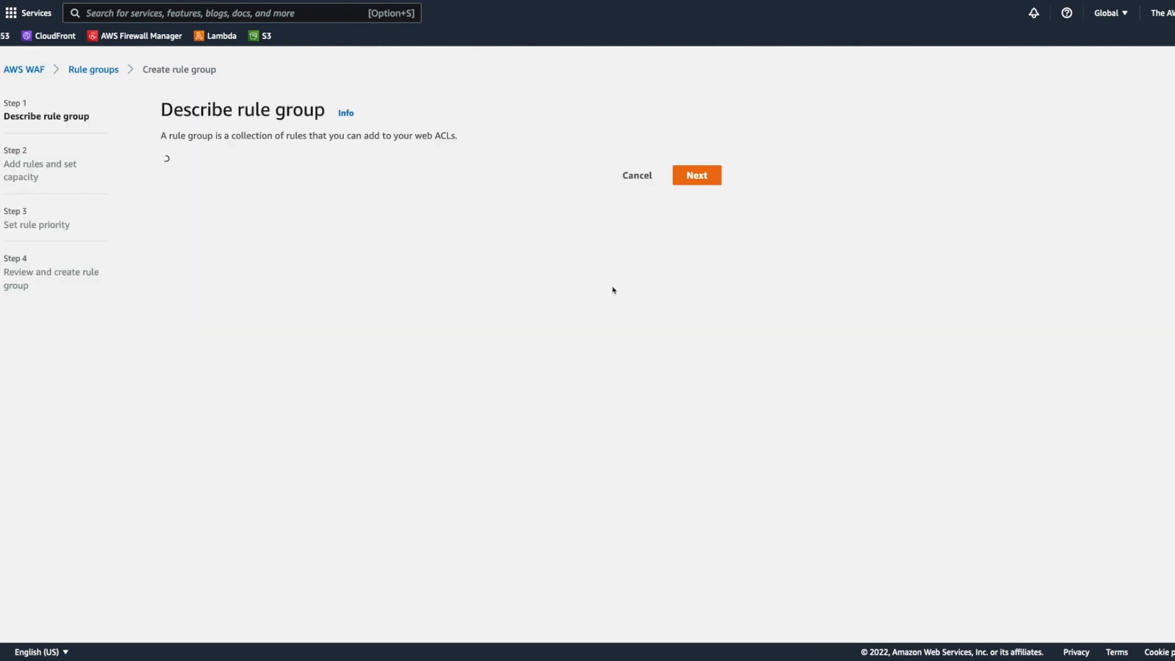
pyautogui.click(276, 227)
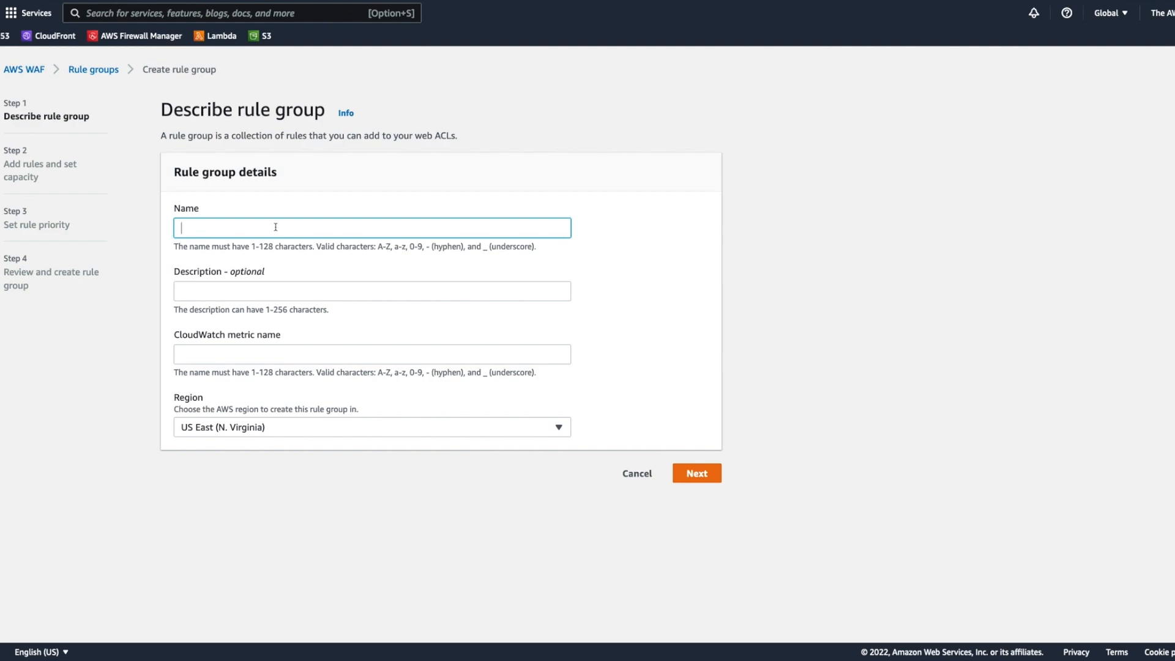
pyautogui.write('Top-Level-Rules')
pyautogui.click(683, 413)
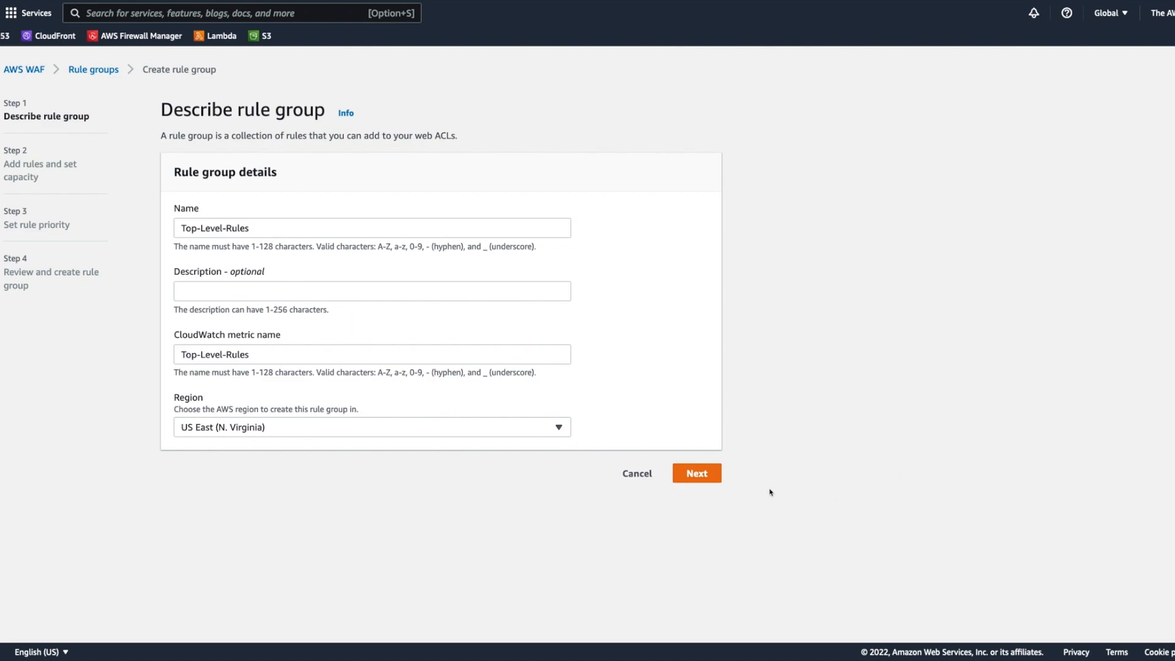
# Step: Continue to the rule group's rules and capacity settings and set the capacity to 30
pyautogui.click(704, 474)
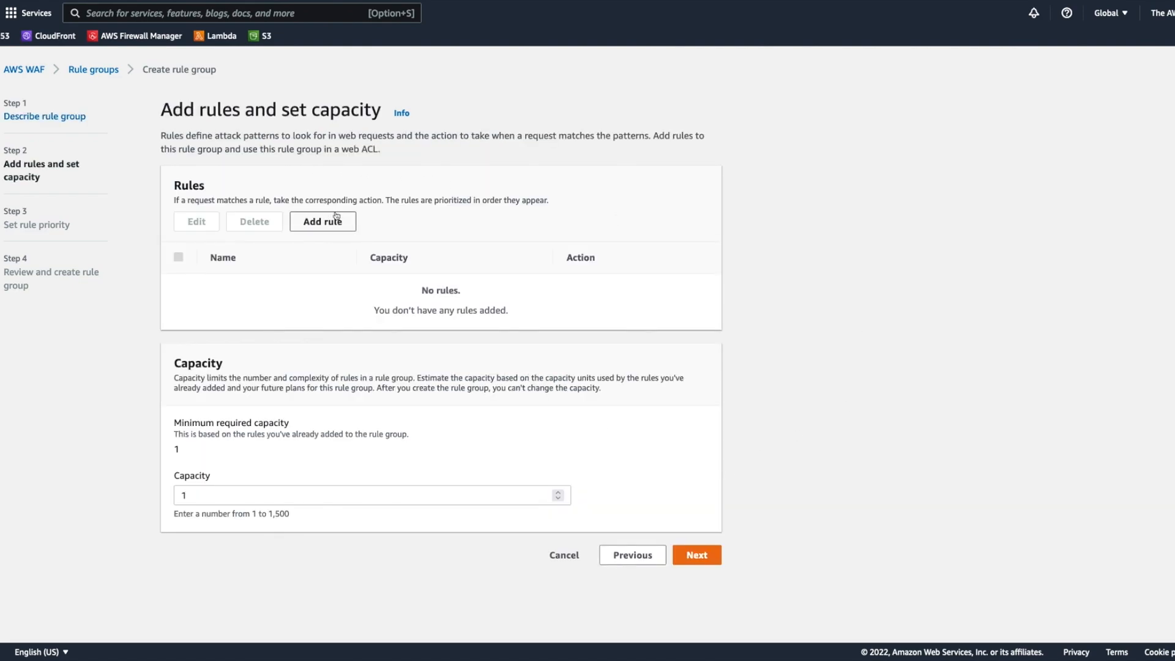
pyautogui.doubleClick(258, 493)
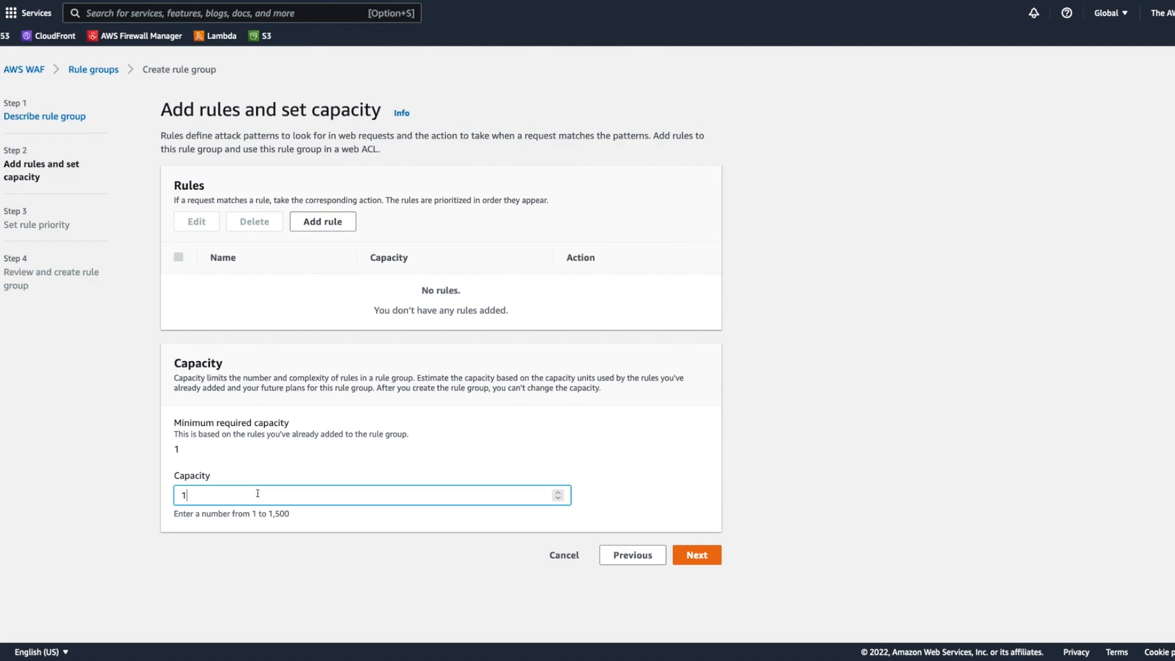
pyautogui.write('30')
# Step: Start a regular rule named Allowed-IPs in the rule group, keeping the condition that a request matches the statement
pyautogui.click(334, 230)
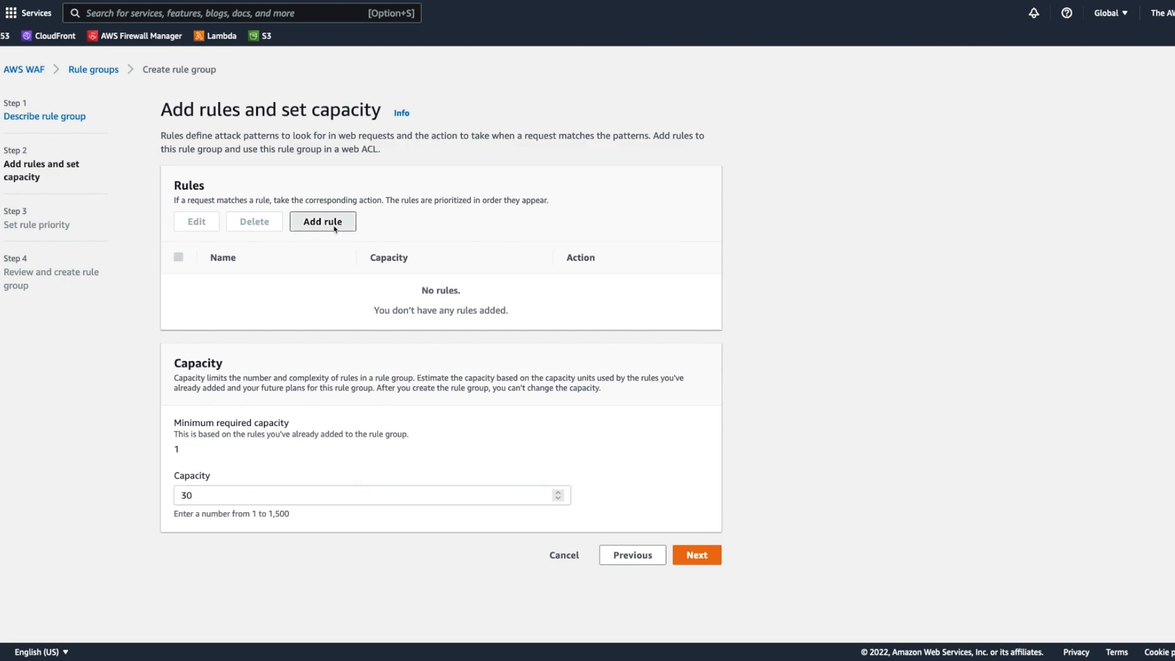
pyautogui.click(323, 264)
pyautogui.write('Al')
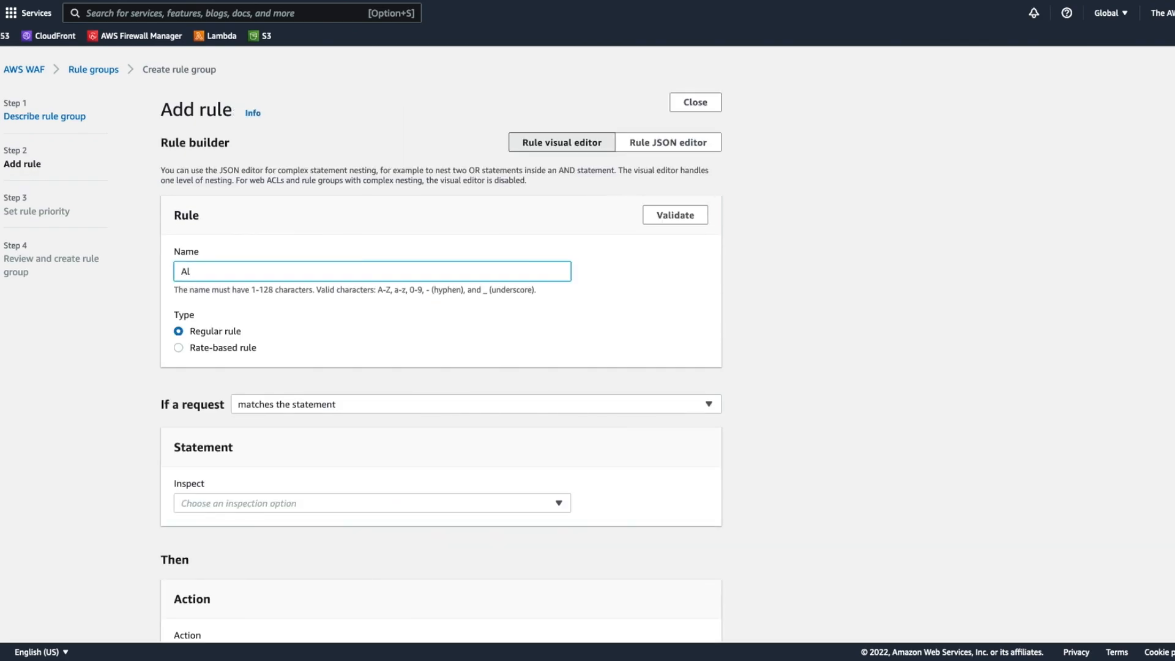
pyautogui.write('lowed-IPs')
pyautogui.click(375, 405)
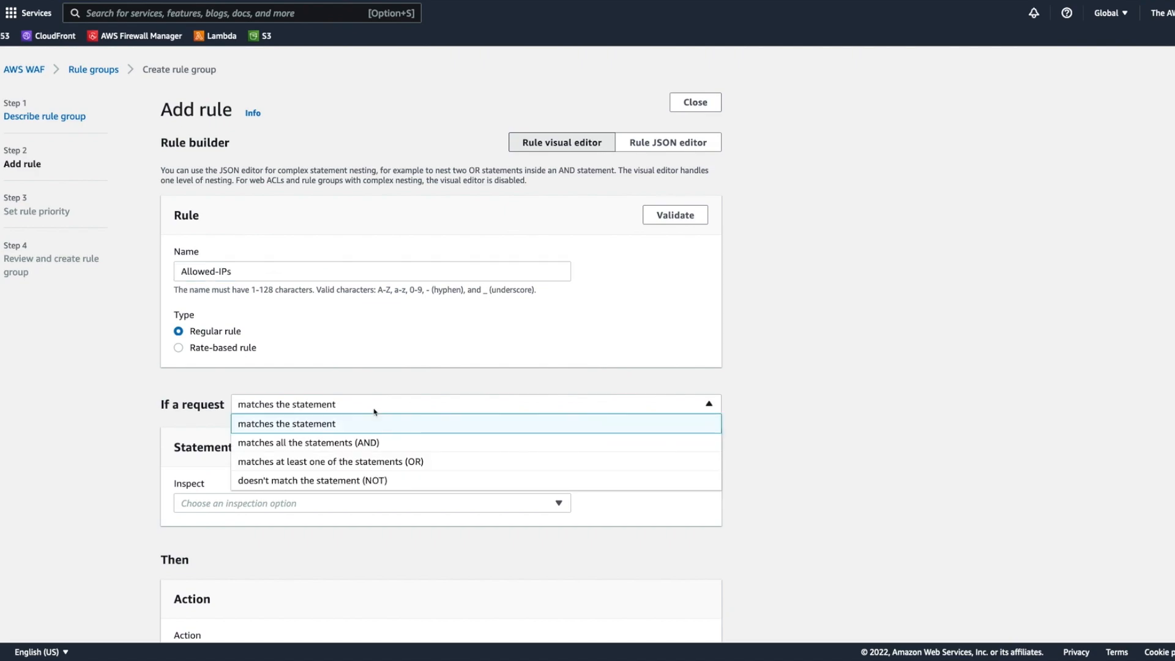
pyautogui.click(375, 408)
# Step: Make the Allowed-IPs statement match requests that originate from an IP address in the AllowList IP set
pyautogui.scroll(-2, 370, 380)
pyautogui.click(305, 376)
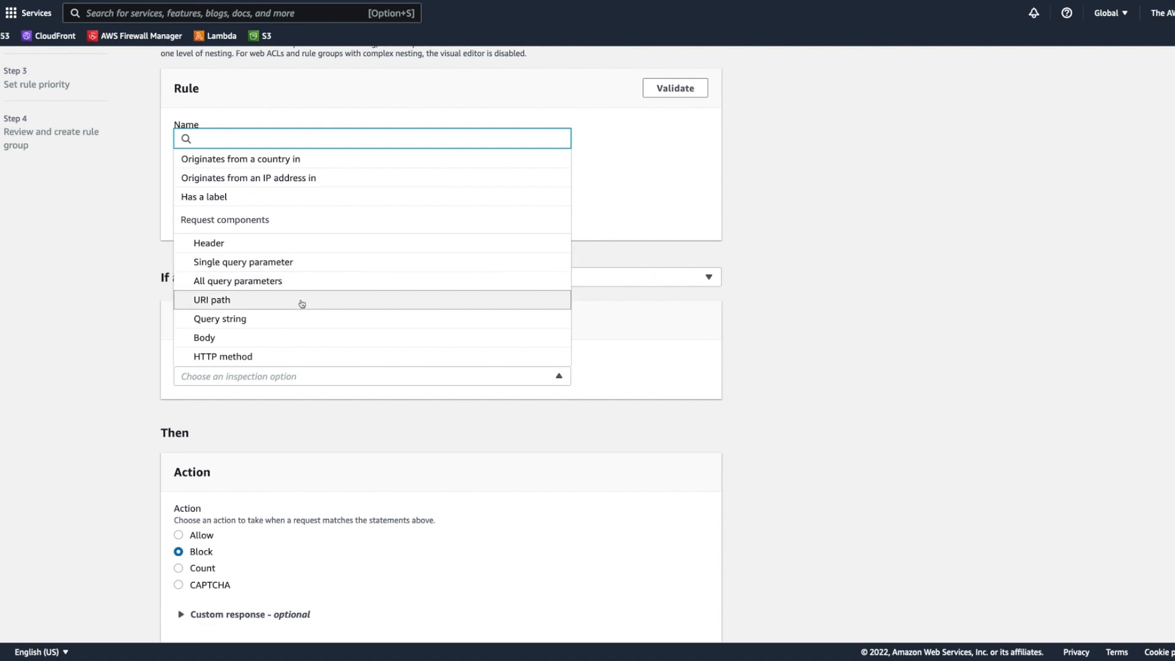
pyautogui.click(316, 177)
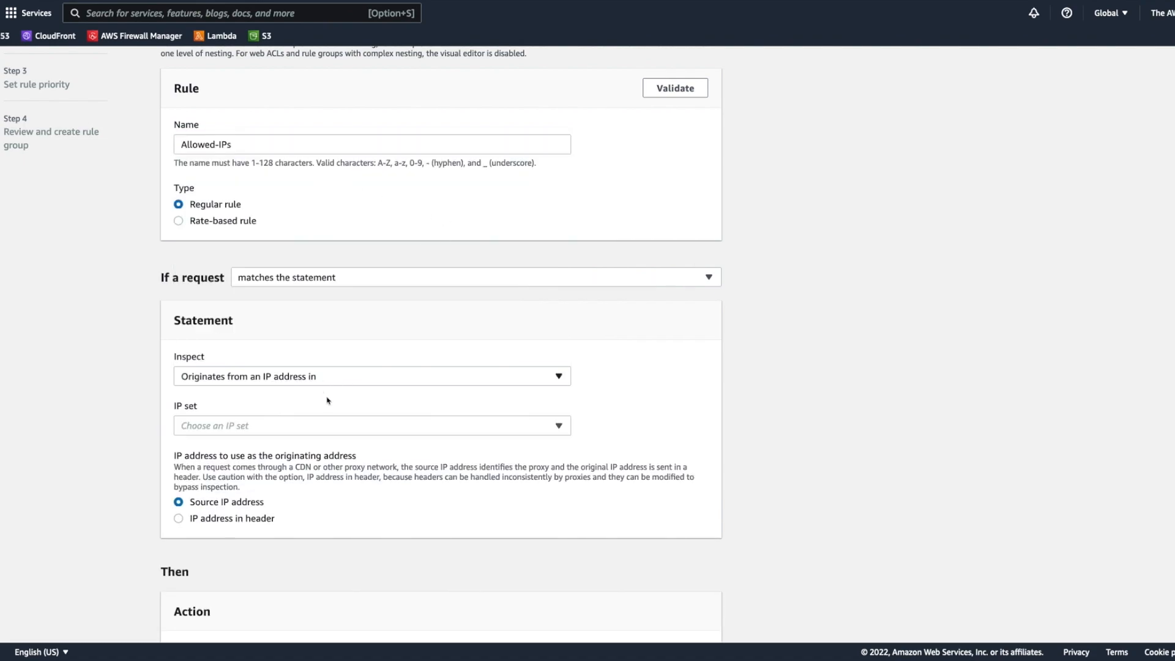
pyautogui.click(360, 424)
pyautogui.click(270, 465)
# Step: Set the Allowed-IPs rule's action to Allow and add the rule to the rule group
pyautogui.scroll(-5, 401, 435)
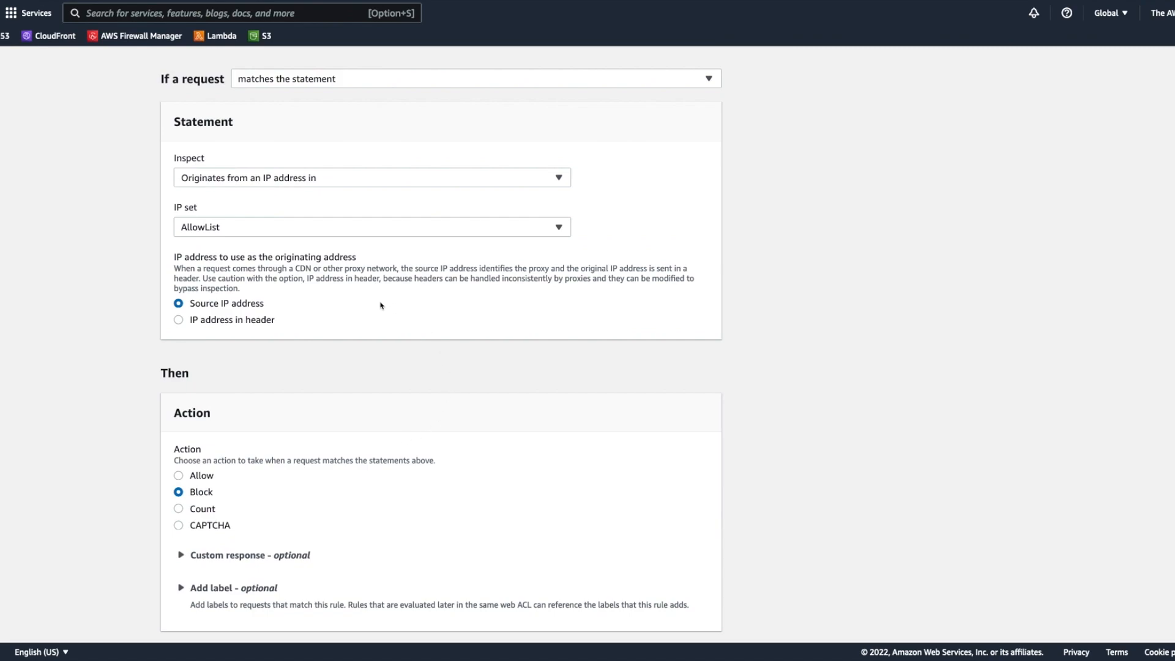
pyautogui.scroll(1, 379, 306)
pyautogui.scroll(-1, 276, 325)
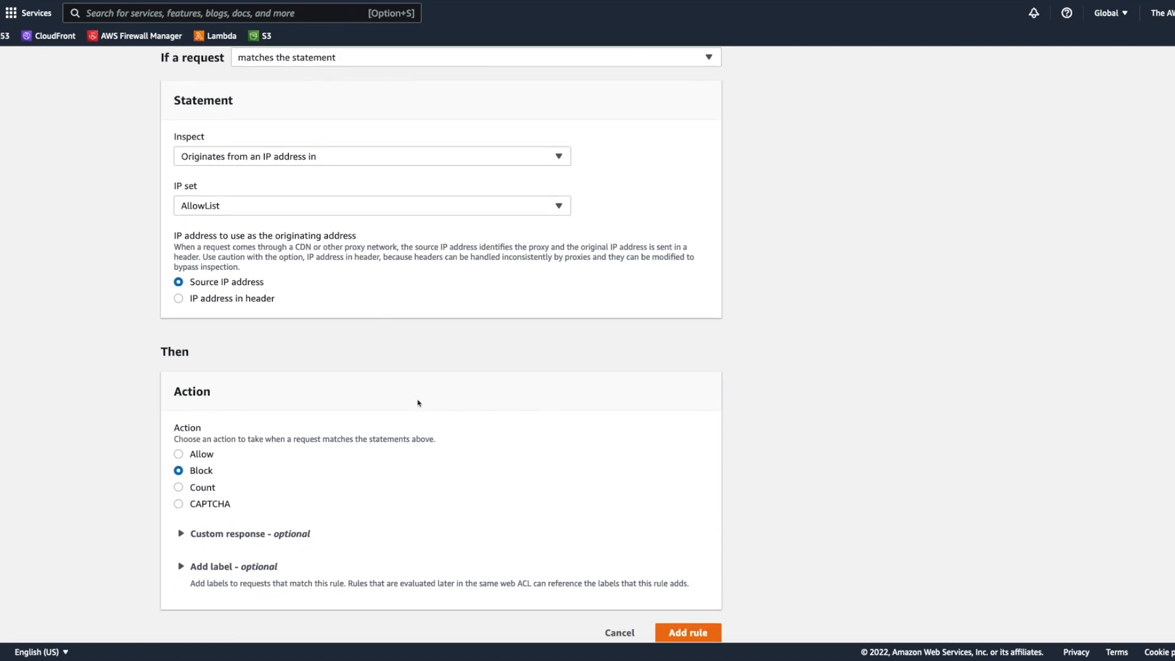
pyautogui.click(208, 458)
pyautogui.scroll(-1, 660, 504)
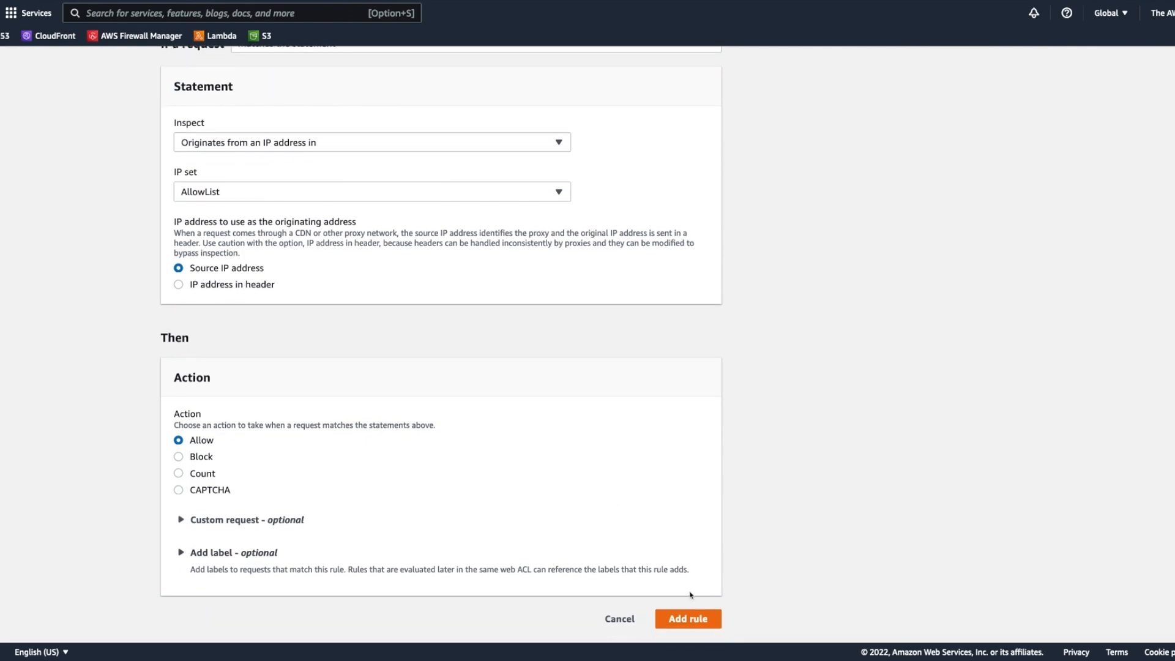
pyautogui.click(688, 619)
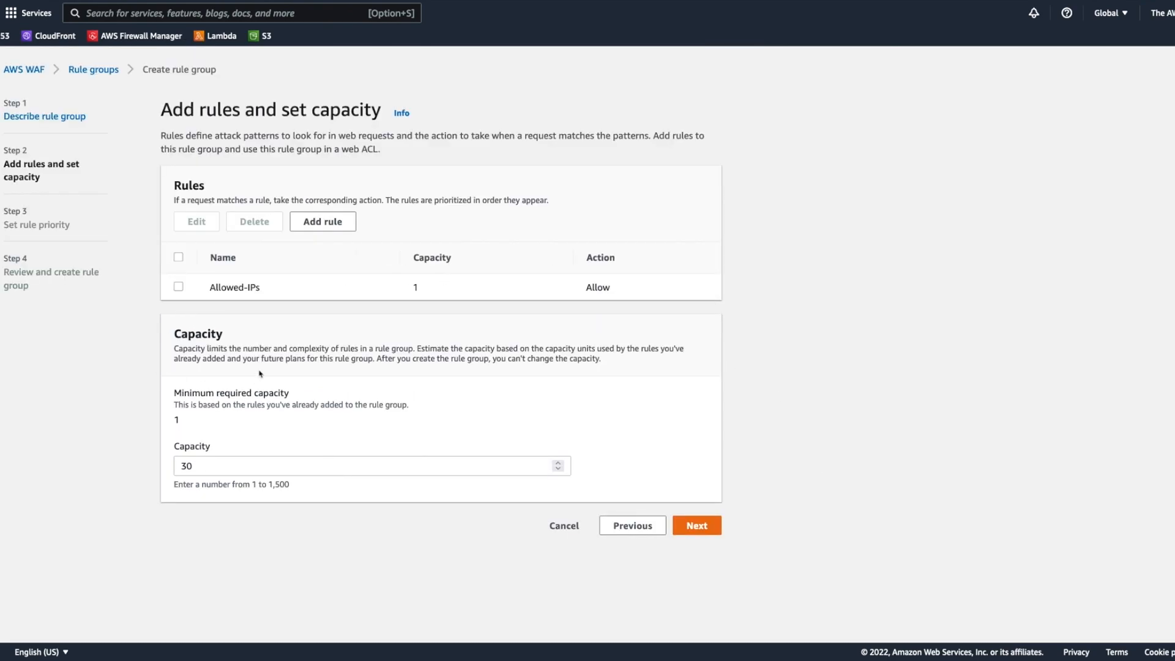
# Step: Start a second regular rule named Blocked-Traffic that matches at least one of the statements (OR)
pyautogui.click(323, 221)
pyautogui.click(393, 269)
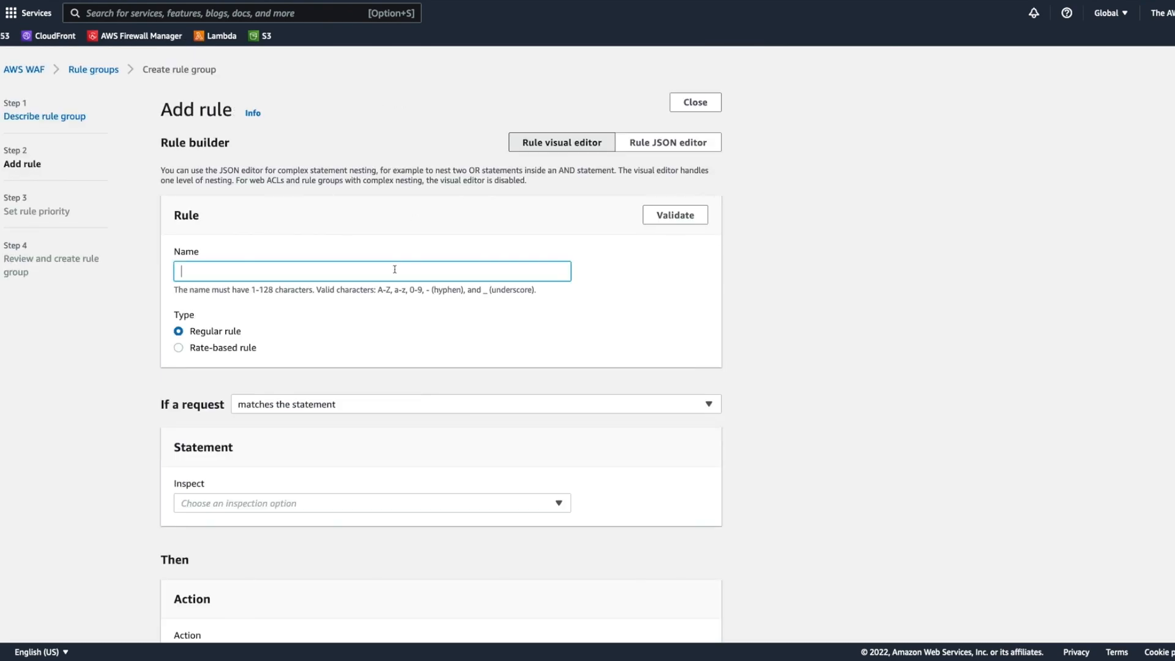
pyautogui.write('Blocked-Traffic')
pyautogui.scroll(-1, 875, 300)
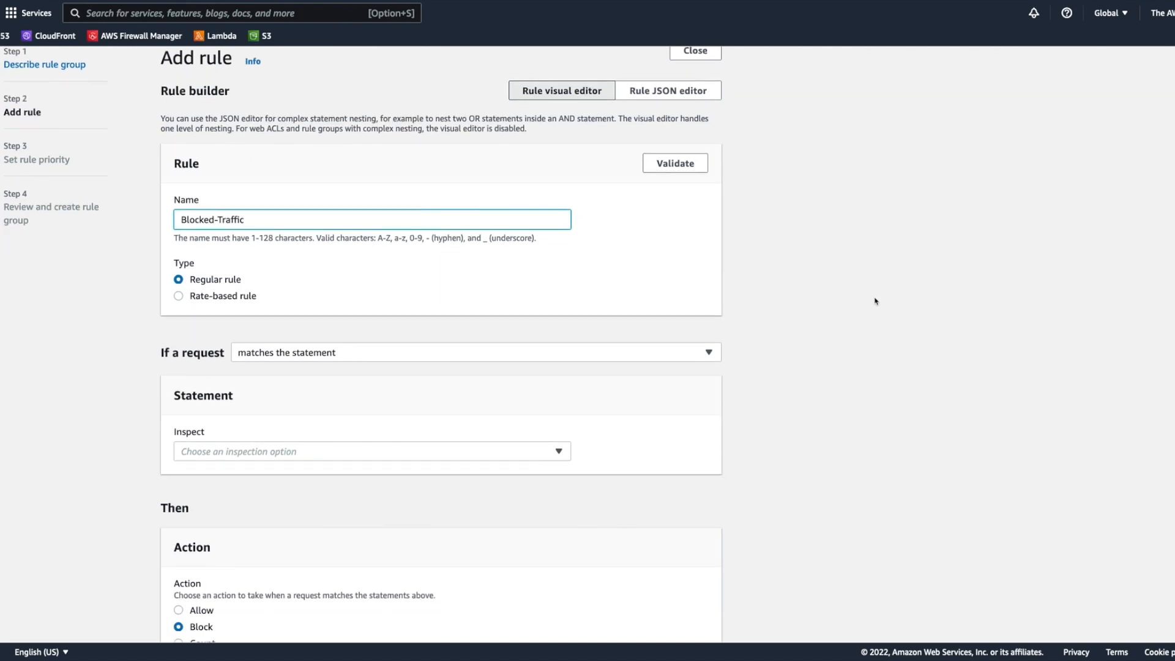
pyautogui.click(482, 361)
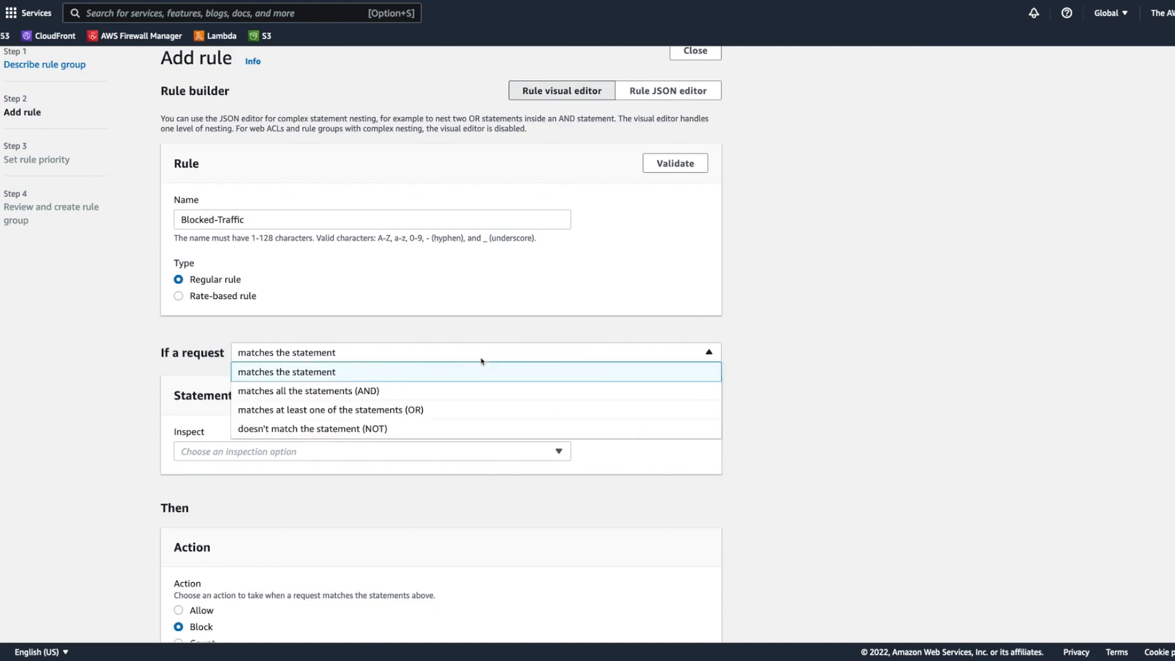
pyautogui.click(478, 409)
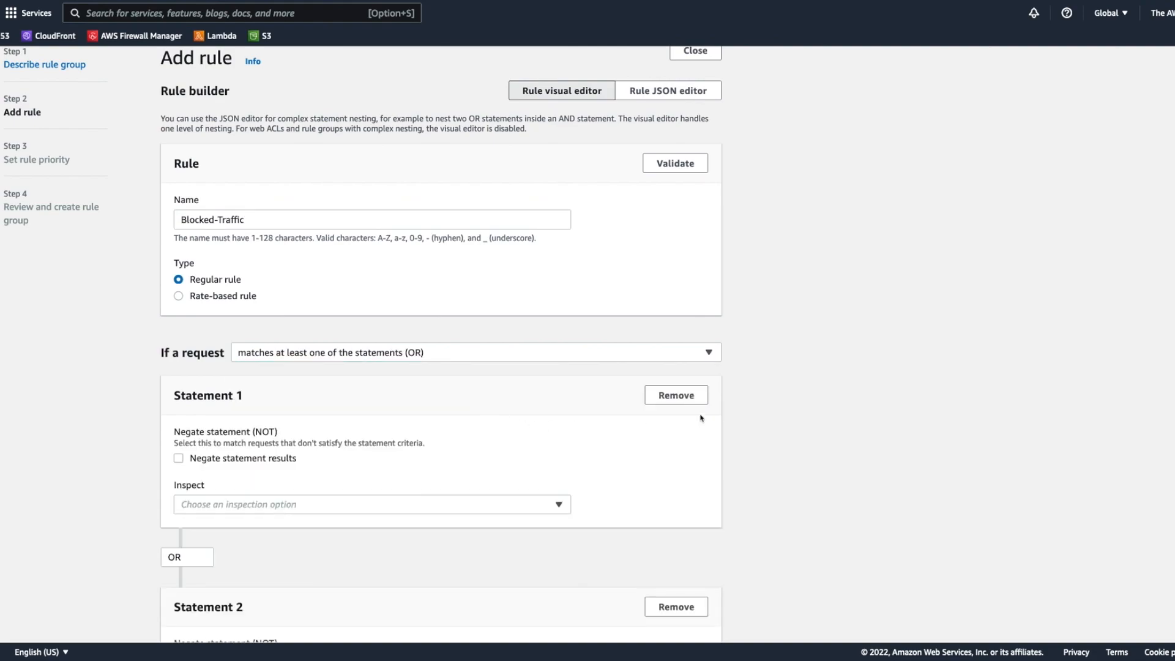
# Step: Make Statement 1 of the Blocked-Traffic rule match requests that originate from an IP address in the BlockList IP set
pyautogui.scroll(-3, 704, 418)
pyautogui.click(338, 311)
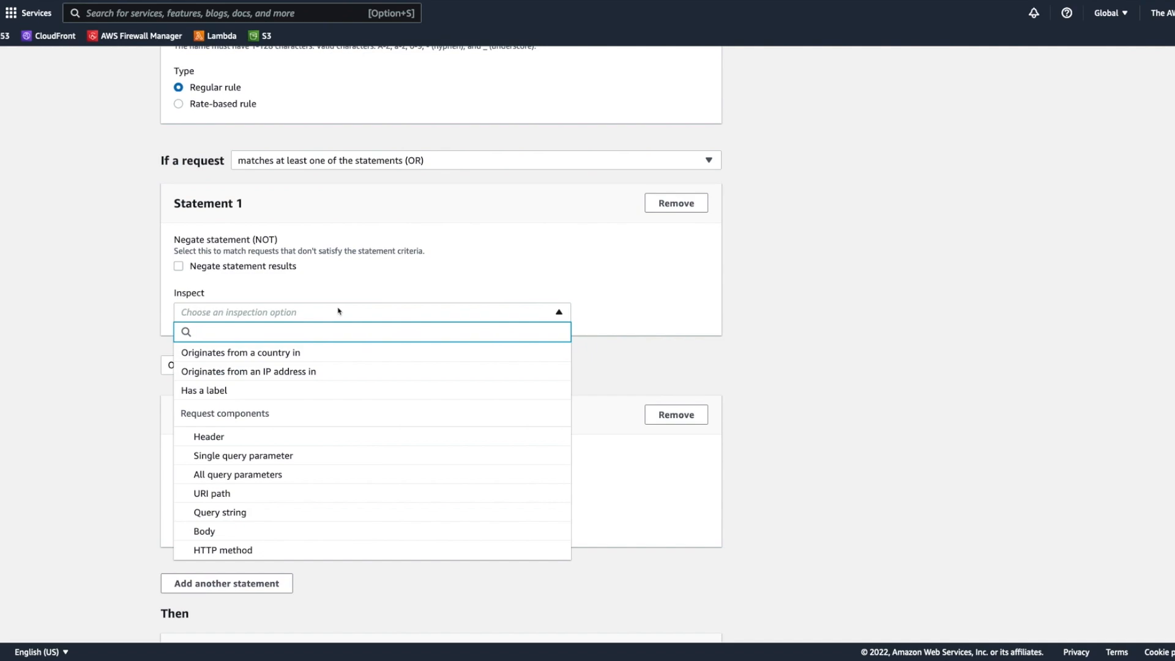
pyautogui.click(329, 371)
pyautogui.click(311, 367)
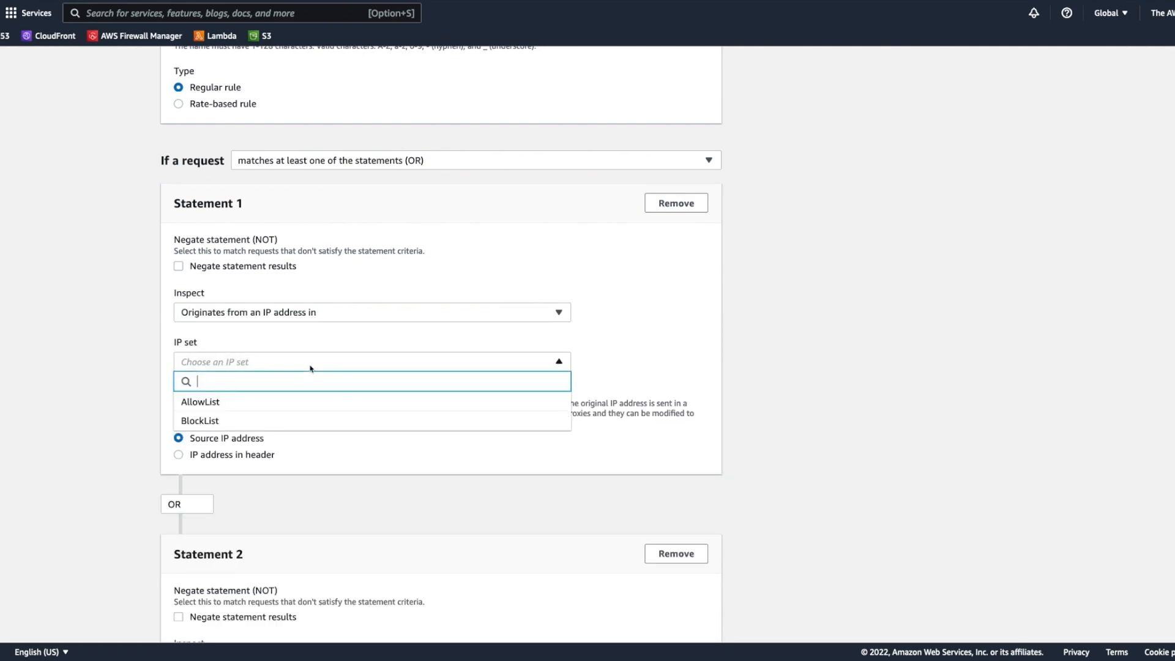
pyautogui.click(283, 422)
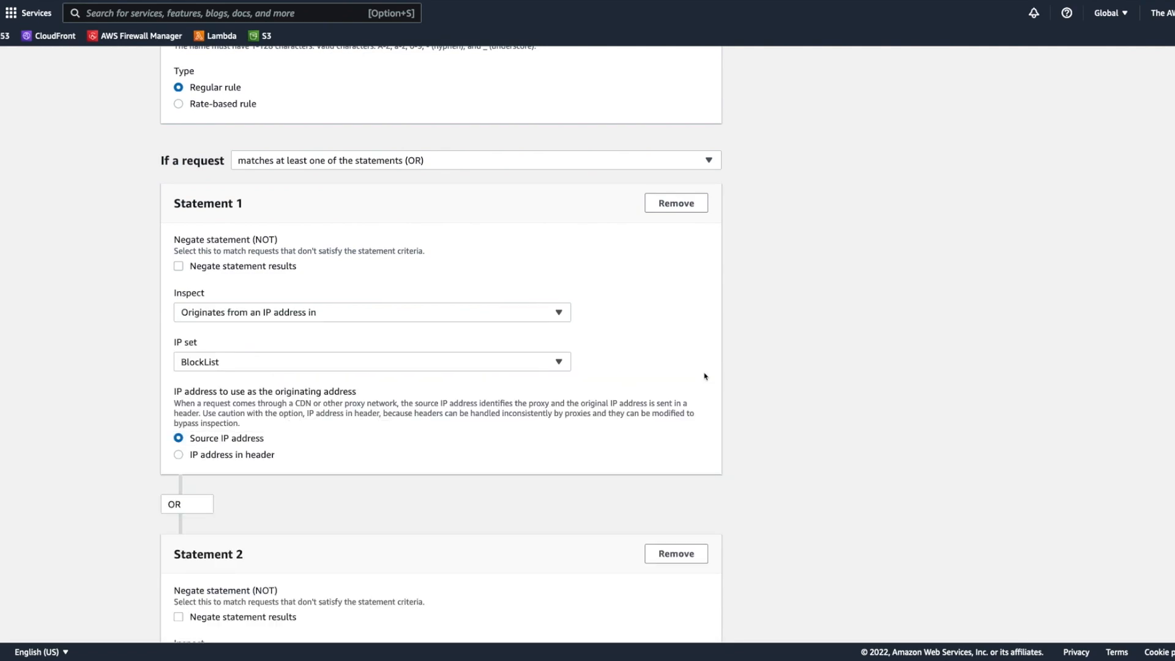
# Step: Make Statement 2 match requests that originate from an IP address in the BlockList IP set
pyautogui.scroll(-1, 706, 376)
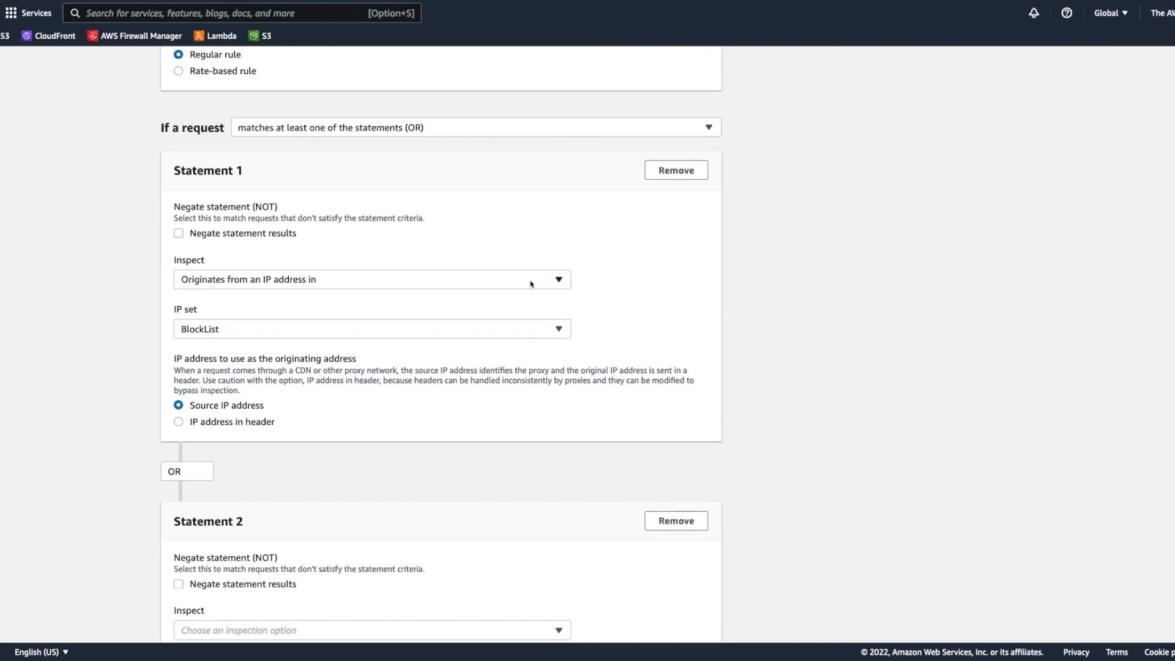
pyautogui.scroll(-2, 223, 358)
pyautogui.scroll(-5, 224, 359)
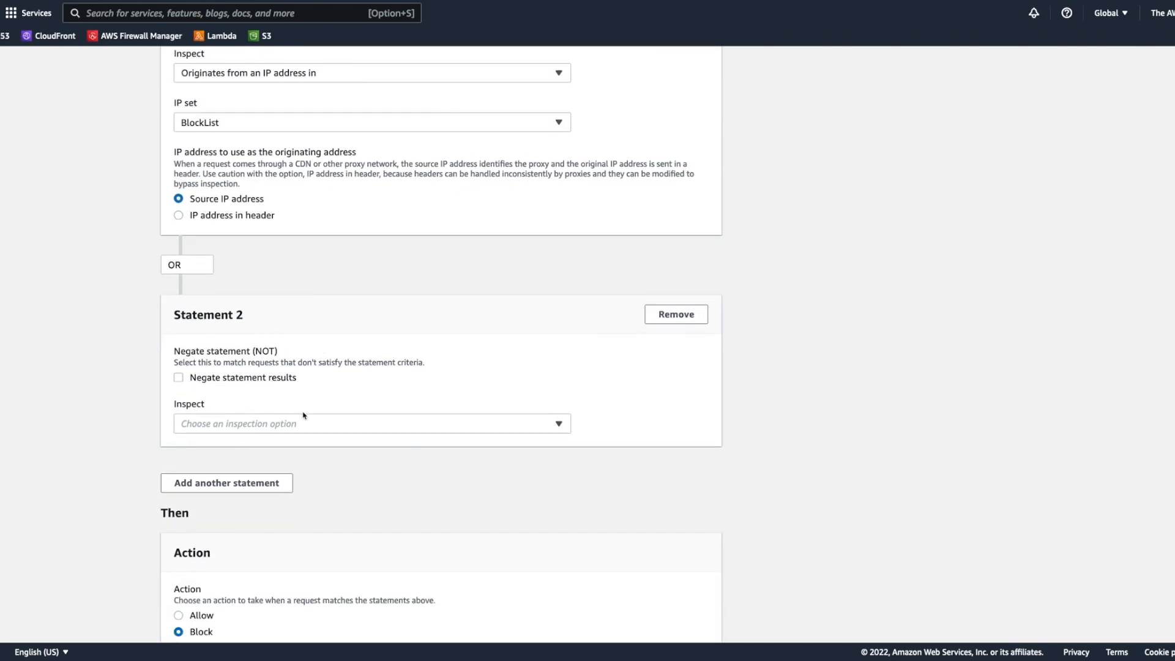
pyautogui.click(351, 425)
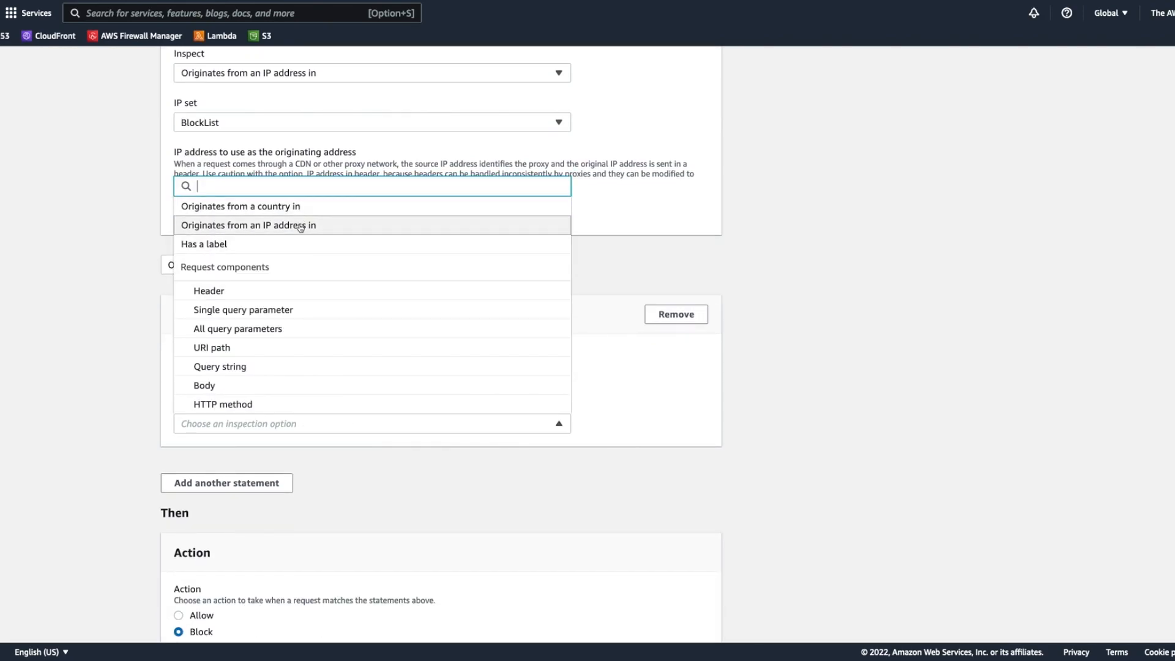
pyautogui.click(324, 228)
pyautogui.click(279, 334)
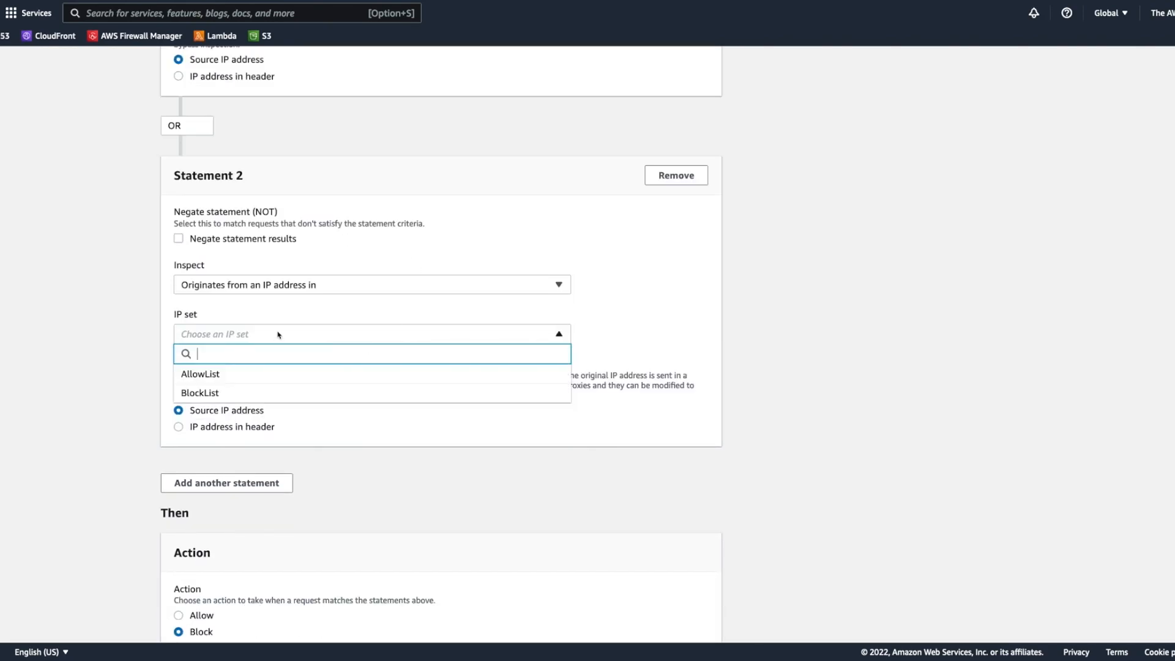
pyautogui.click(259, 402)
# Step: Have Statement 2 use the IP address in the X-Forwarded-For header, checking any IP address position
pyautogui.click(178, 427)
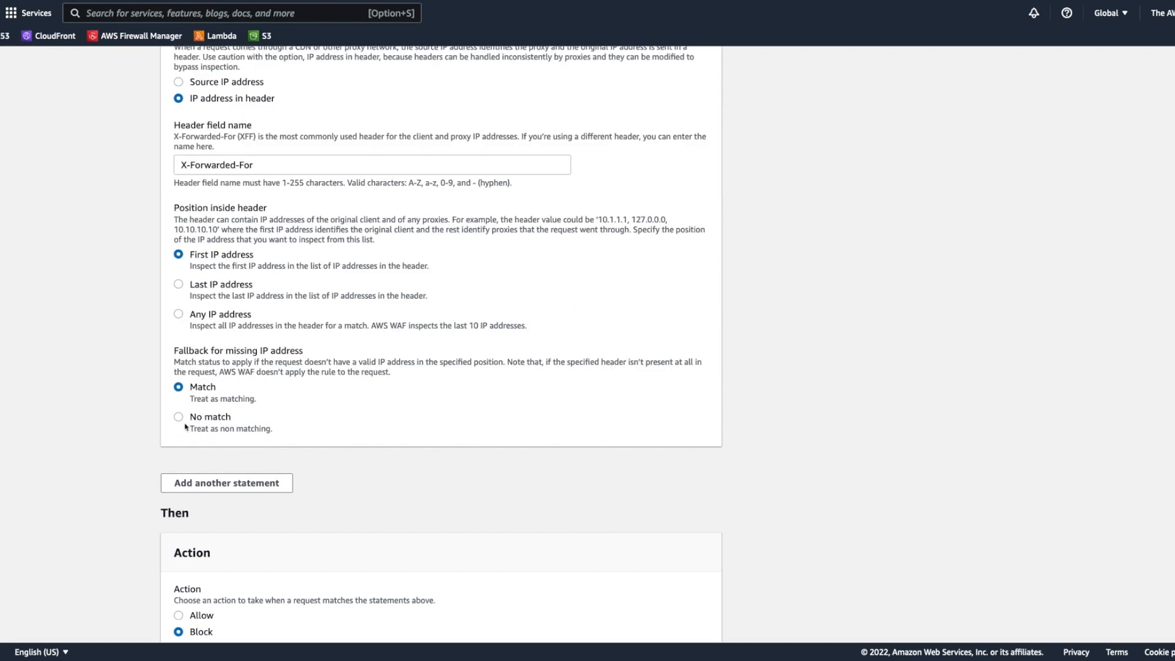
pyautogui.tripleClick(282, 164)
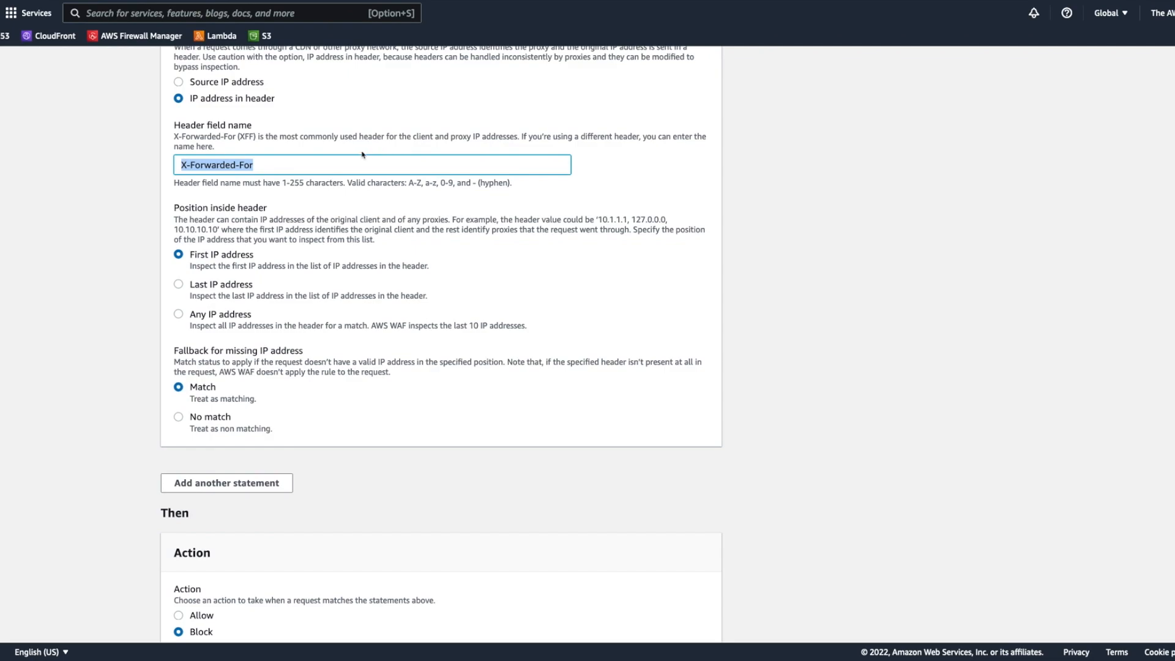
pyautogui.click(199, 314)
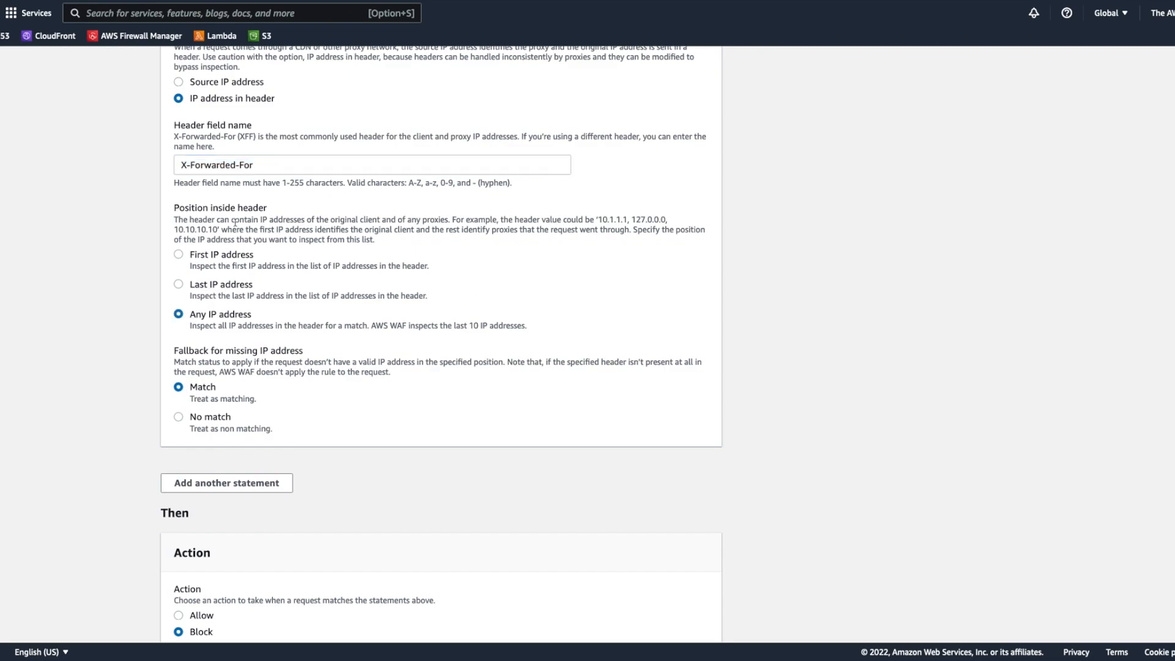
# Step: Add a third statement to the Blocked-Traffic rule that inspects whether a request originates from a country
pyautogui.scroll(-2, 582, 343)
pyautogui.scroll(-2, 579, 341)
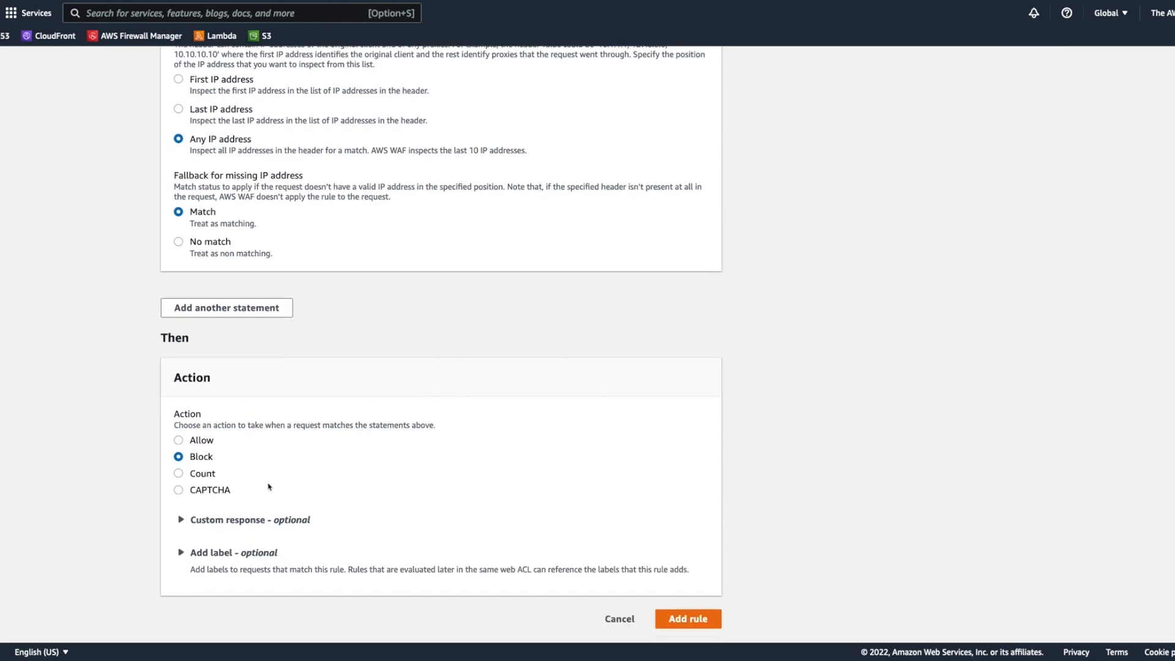
pyautogui.click(231, 307)
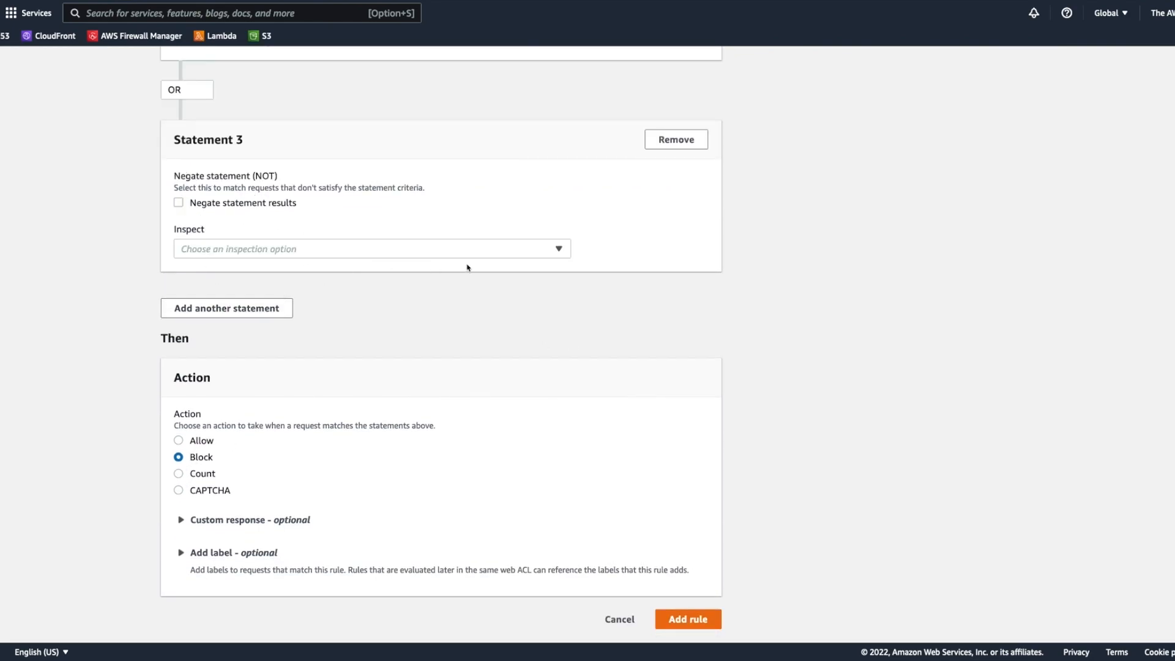
pyautogui.scroll(1, 249, 160)
pyautogui.click(294, 286)
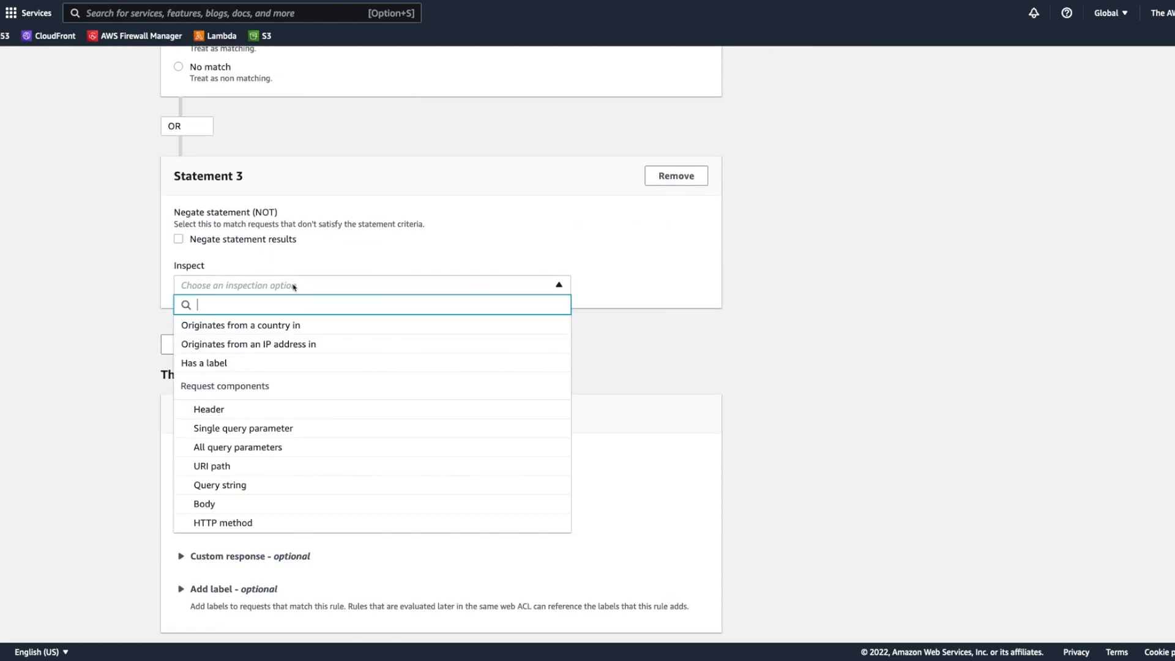
pyautogui.click(298, 329)
pyautogui.click(364, 191)
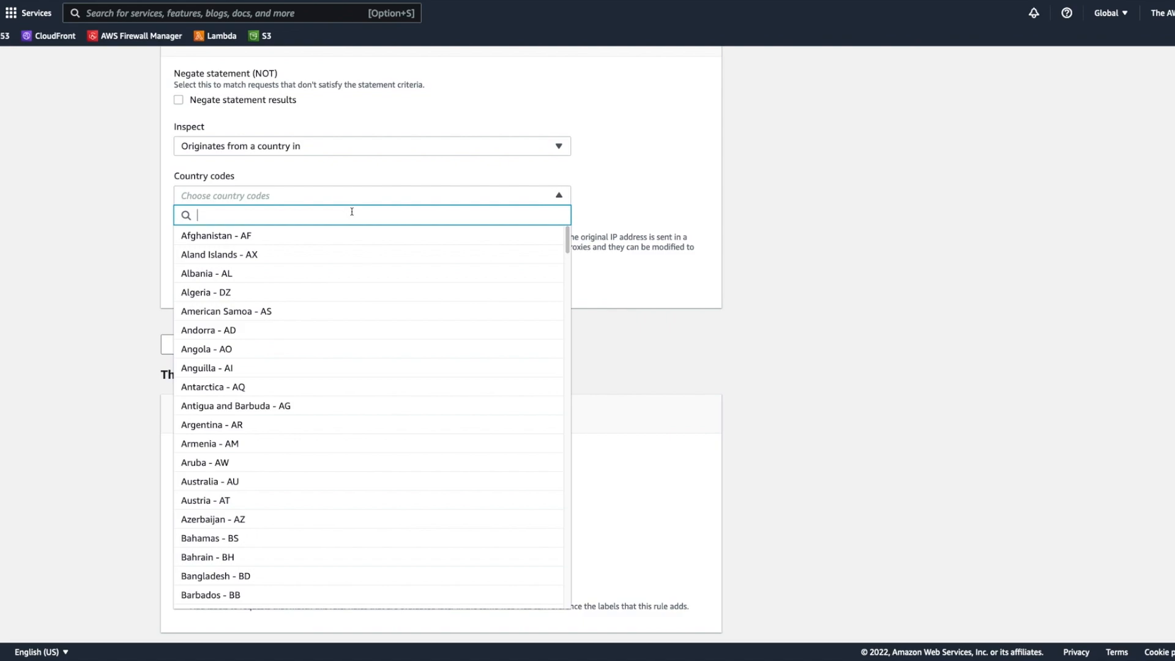
pyautogui.click(325, 124)
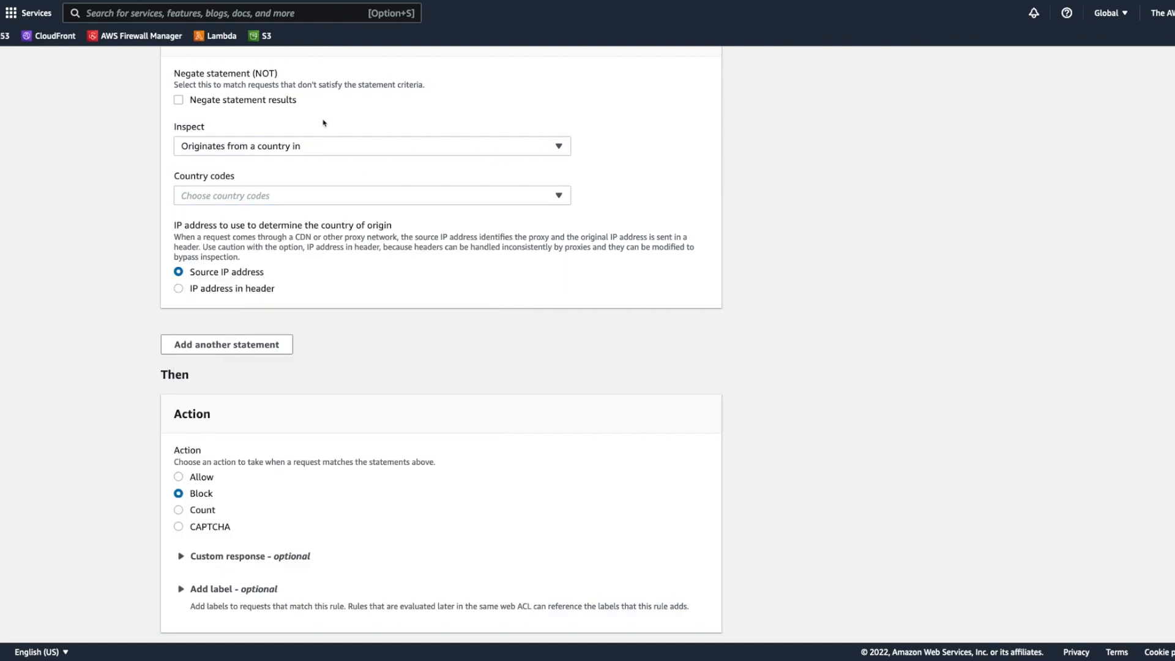
# Step: Select American Samoa - AS as Statement 3's country without negating its results, and add the rule with the Block action
pyautogui.click(178, 100)
pyautogui.click(317, 202)
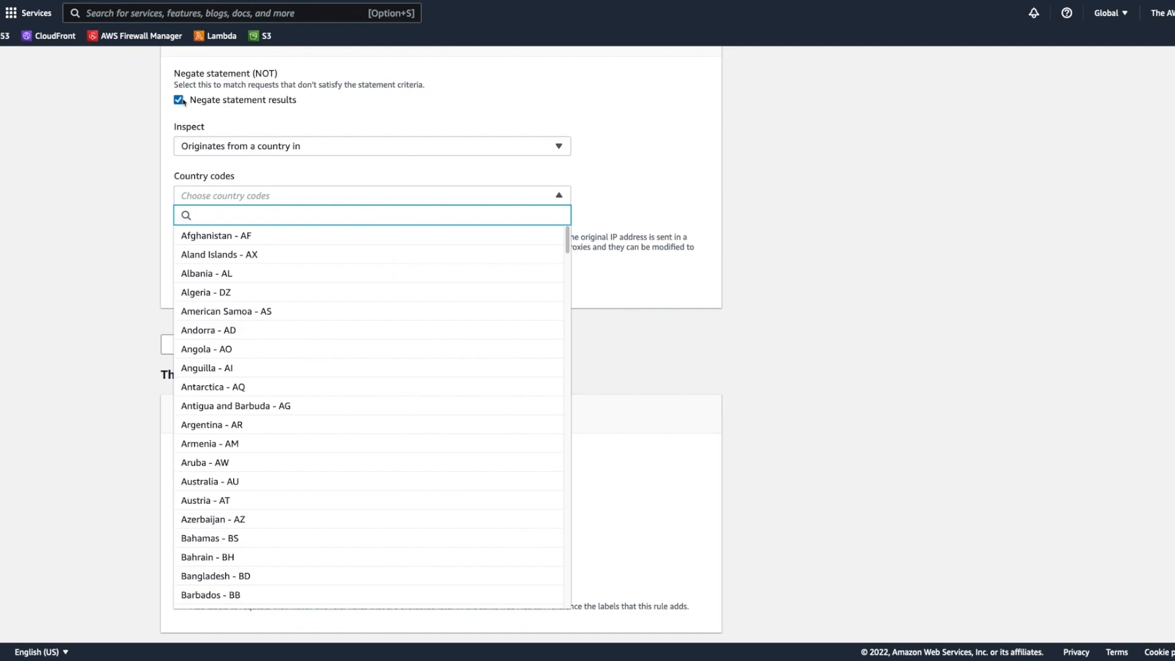
pyautogui.click(258, 311)
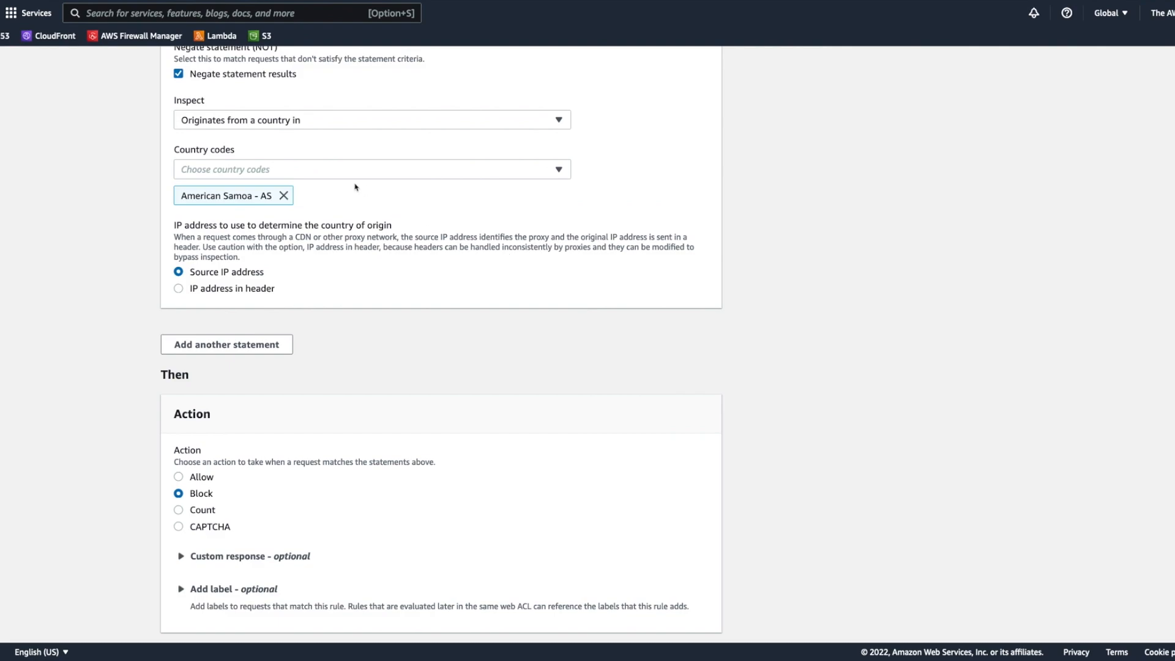
pyautogui.click(180, 75)
pyautogui.scroll(-1, 587, 218)
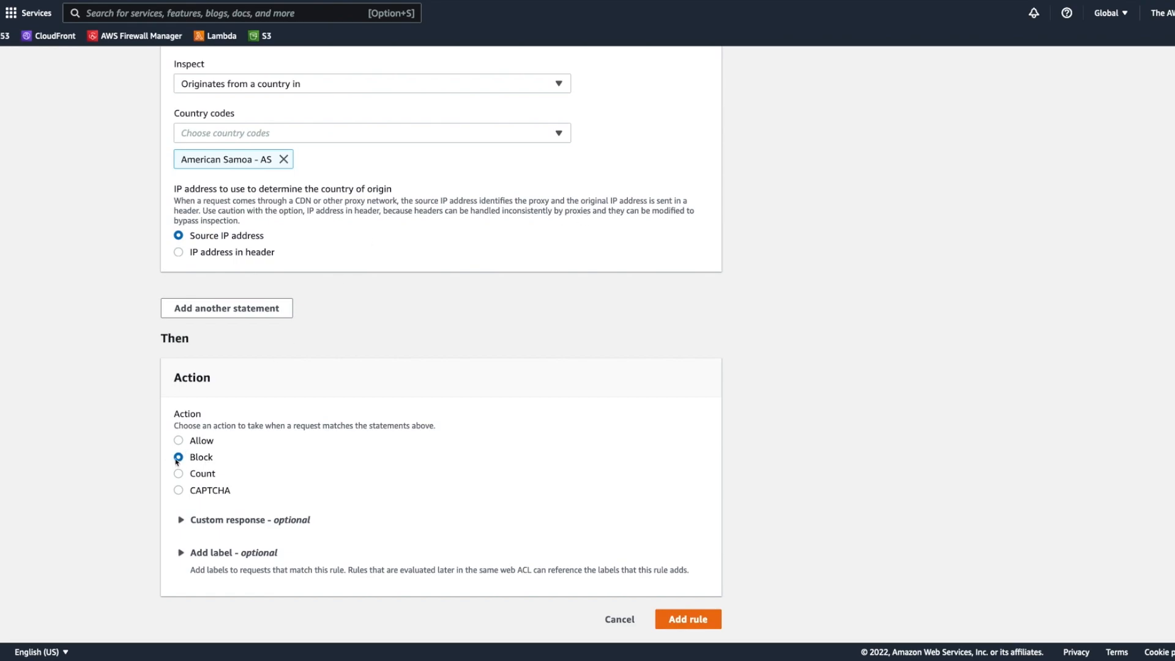
pyautogui.click(709, 625)
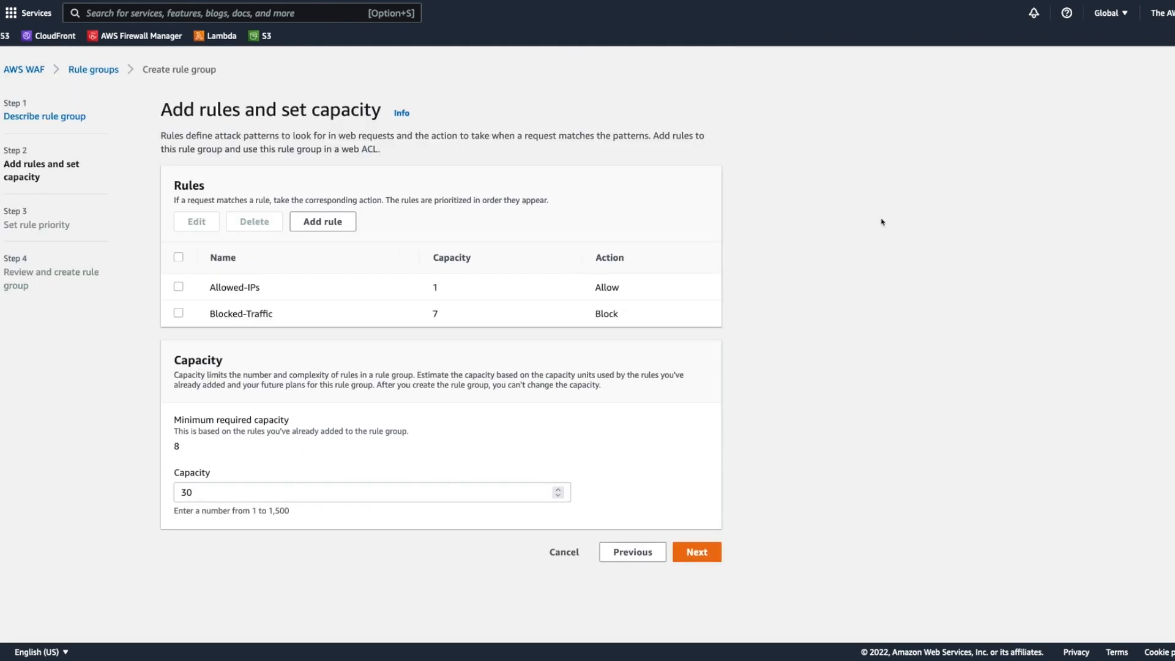
# Step: Check the rules' capacity units, accept the group's capacity and rule priority, and create the Top-Level-Rules rule group
pyautogui.moveTo(431, 286); pyautogui.dragTo(445, 290)
pyautogui.click(435, 315)
pyautogui.moveTo(184, 448); pyautogui.dragTo(153, 445)
pyautogui.click(228, 443)
pyautogui.click(712, 554)
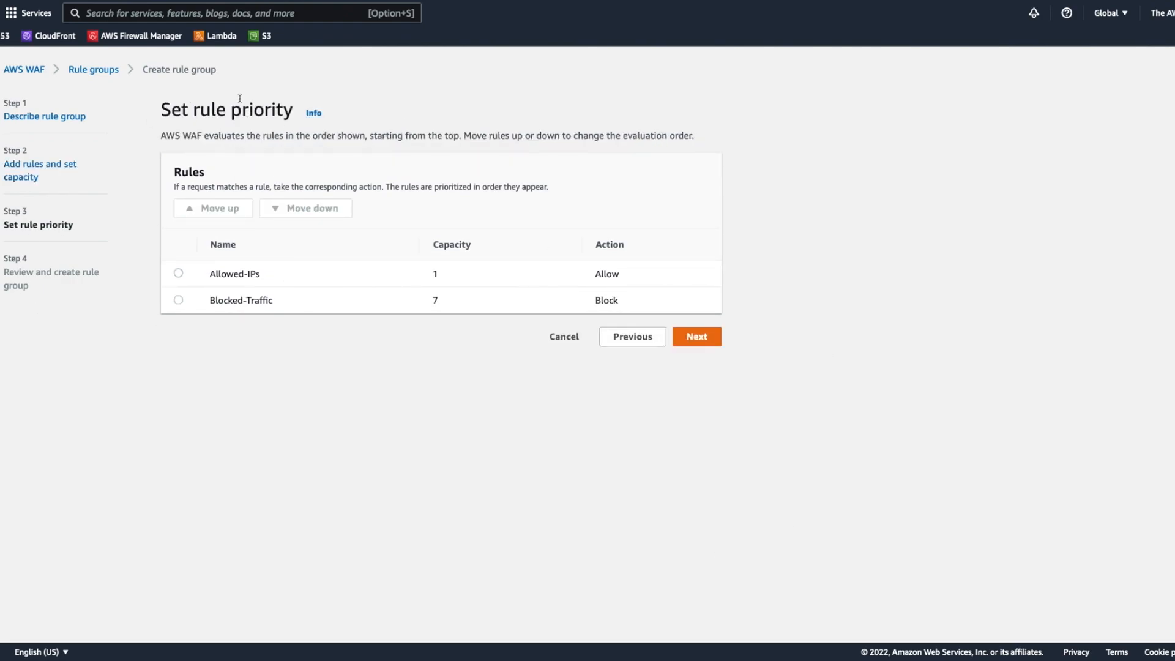
pyautogui.click(713, 340)
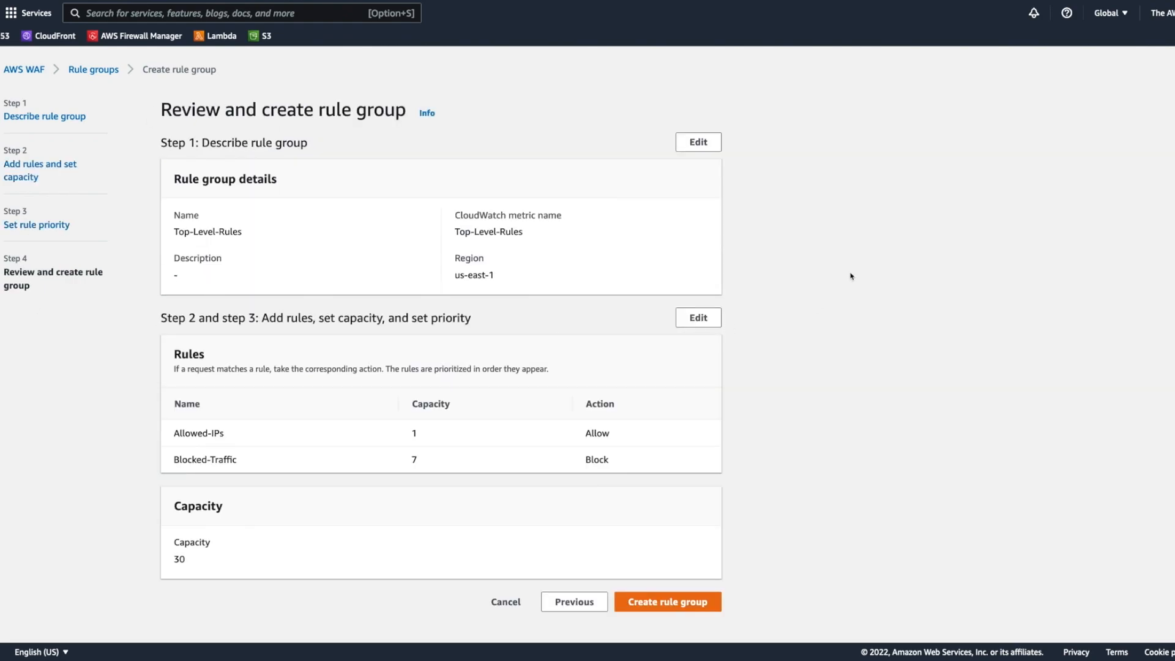
pyautogui.click(666, 606)
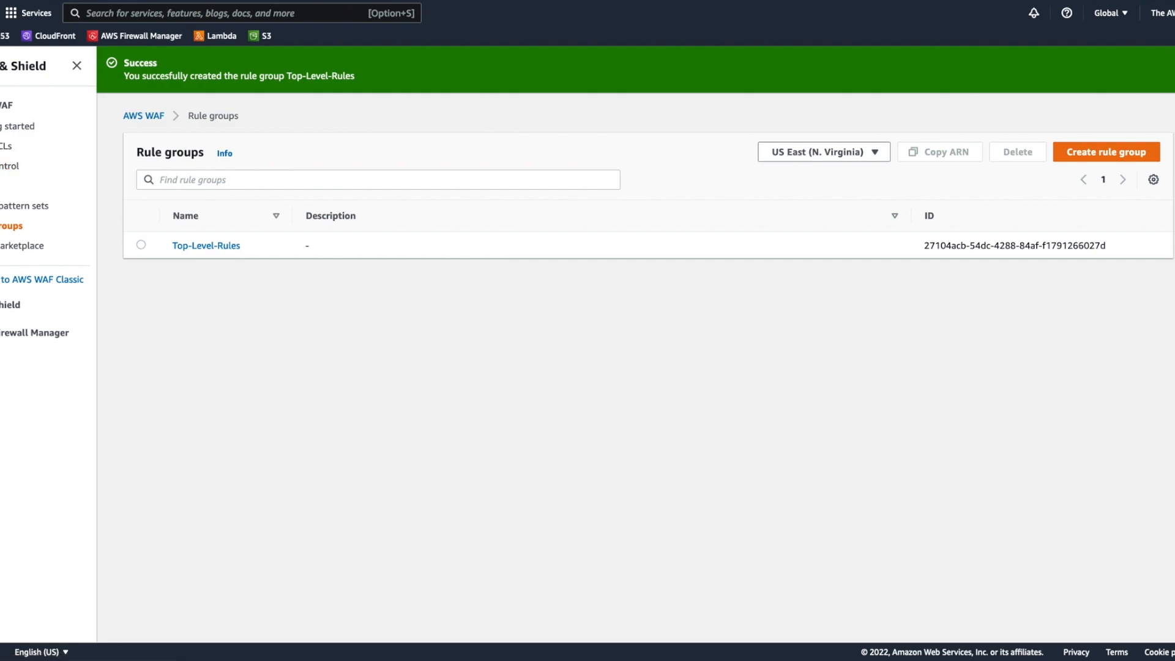
# Step: Add the IP address 123.45.67.89/32 to the AllowList IP set
pyautogui.click(3, 186)
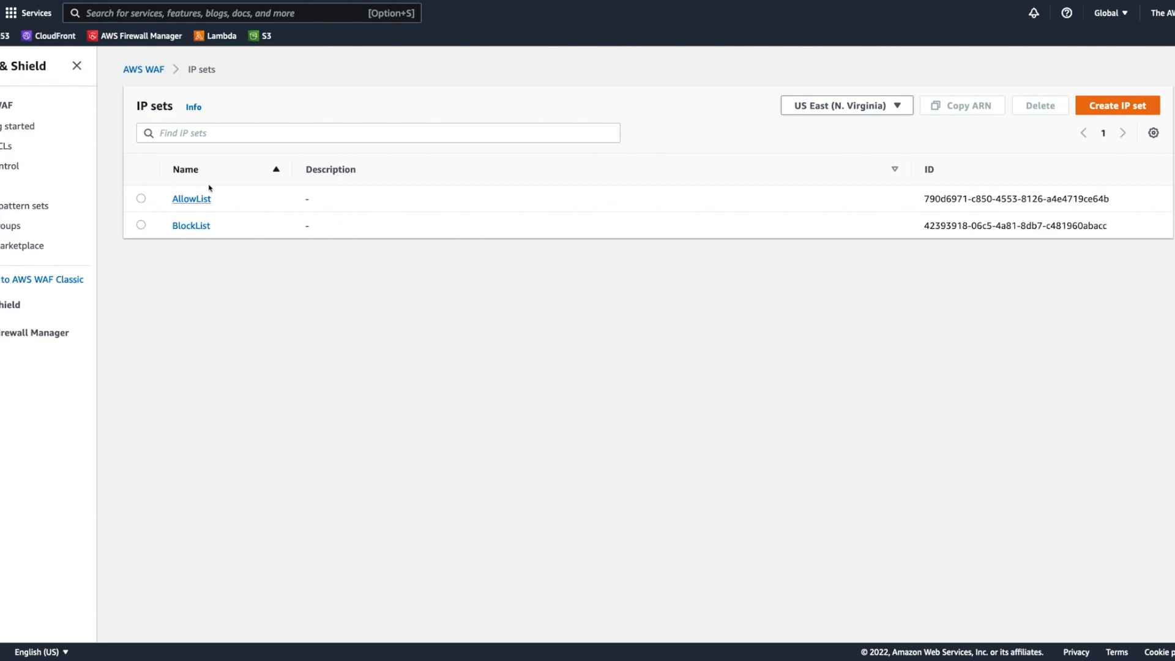
pyautogui.click(204, 201)
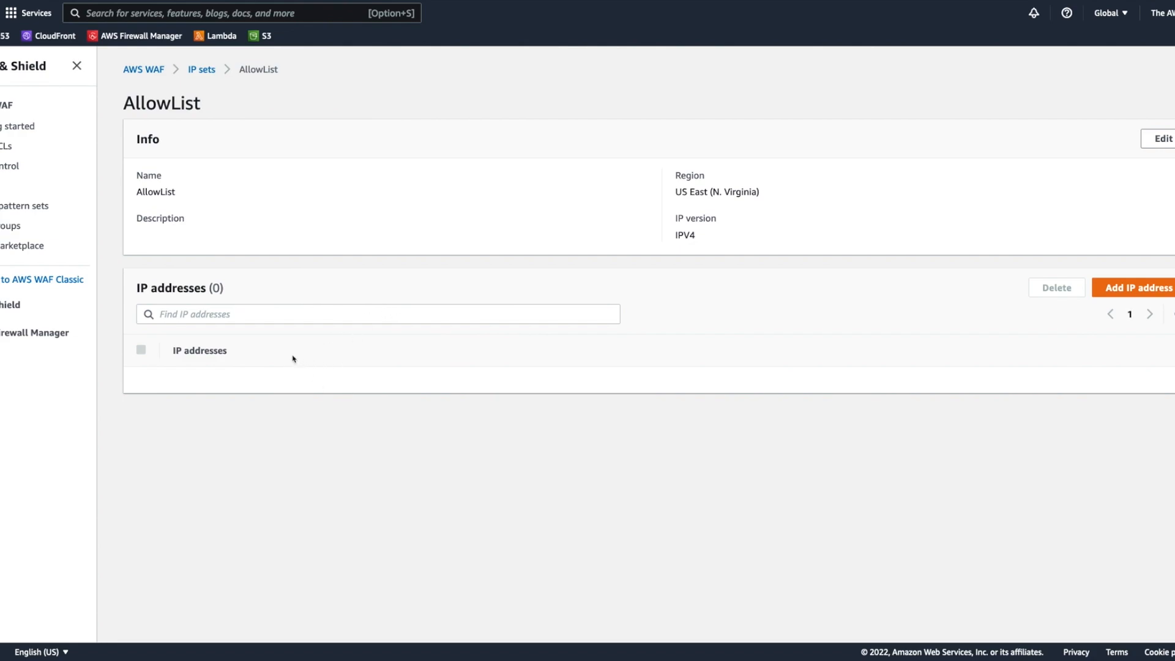
pyautogui.click(1170, 294)
pyautogui.write('12')
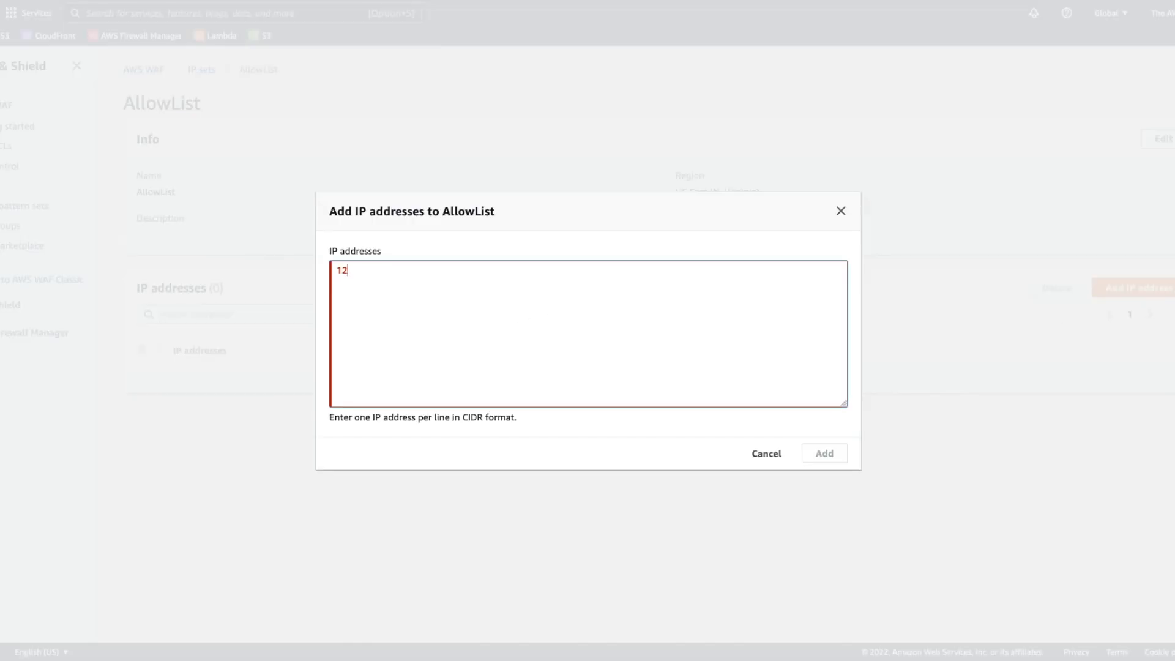
pyautogui.write('3.45.67.89/32')
pyautogui.click(826, 460)
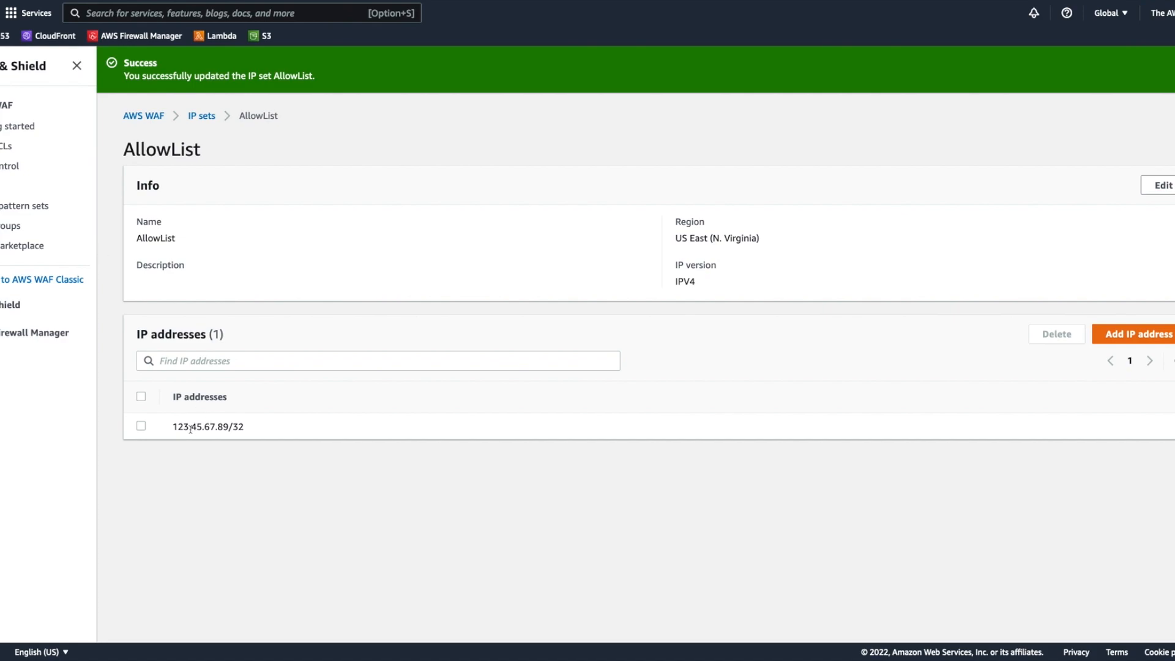
# Step: Open the GettingStarted web ACL's rules and start adding a rule of your own or a rule group
pyautogui.click(1, 150)
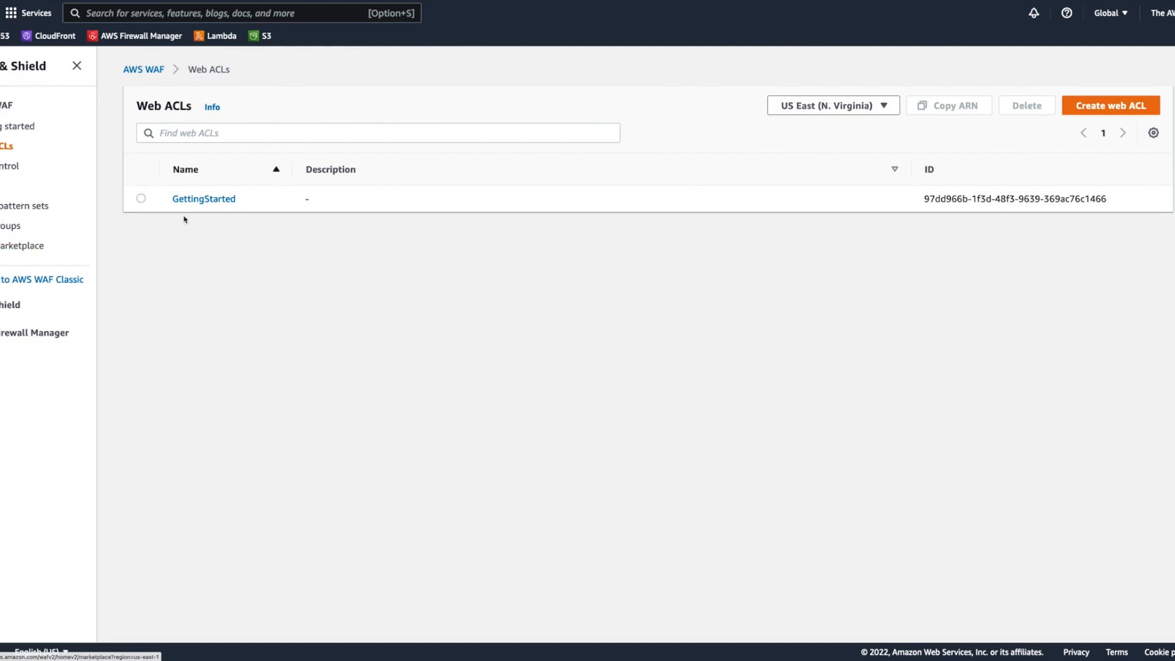
pyautogui.click(204, 200)
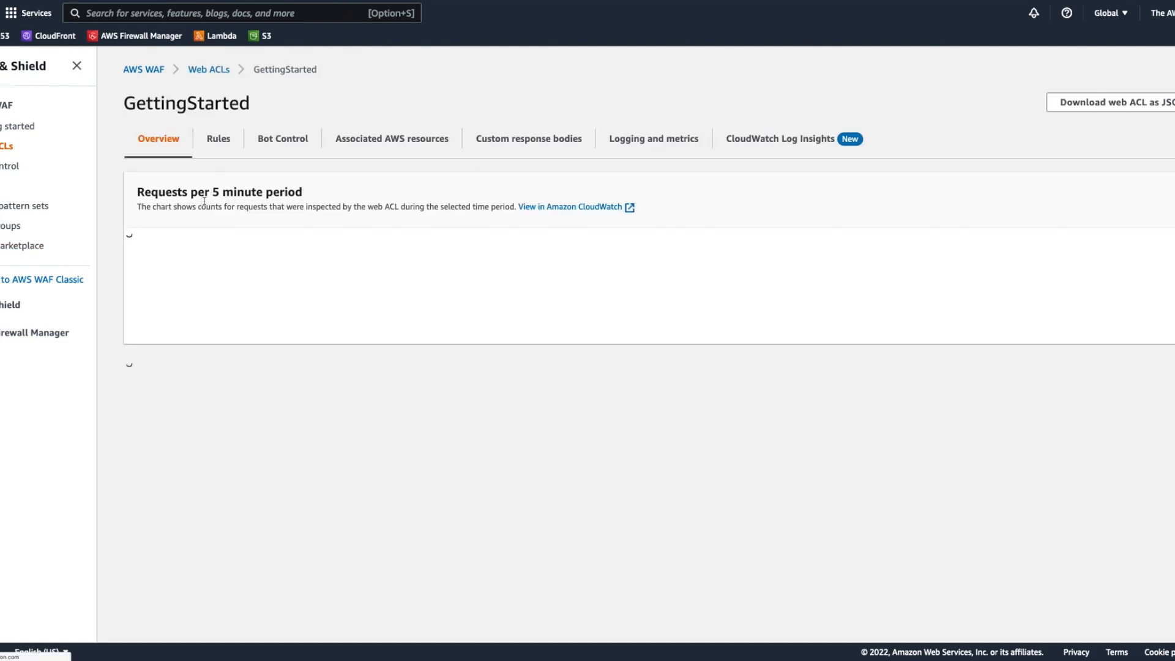
pyautogui.click(220, 141)
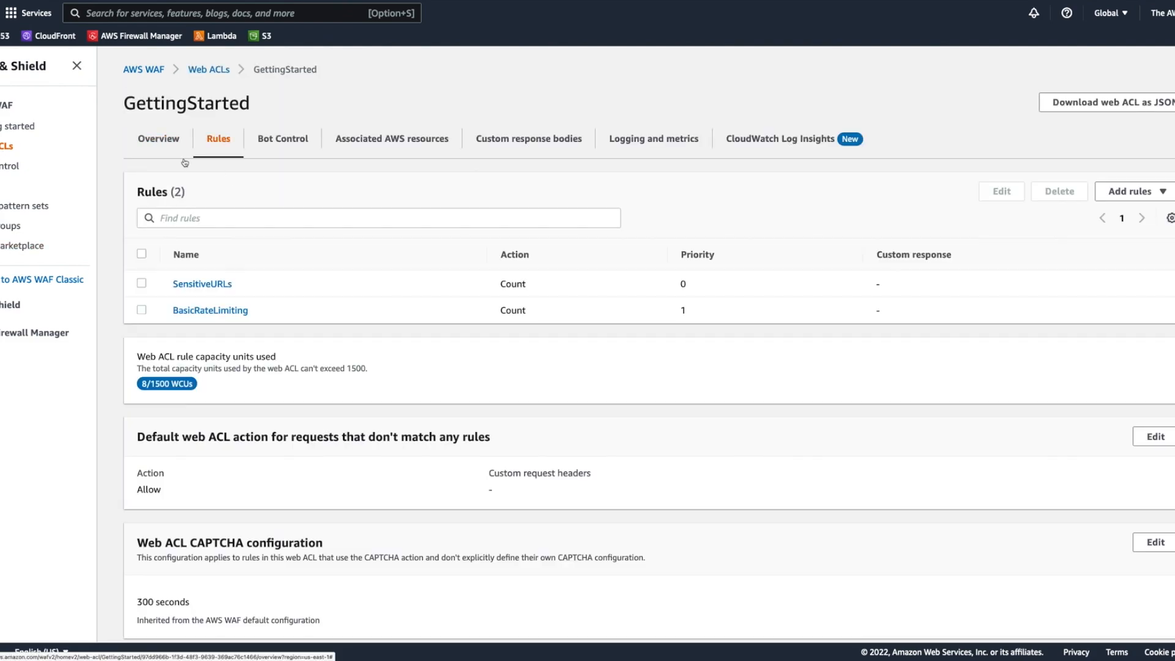
pyautogui.click(1130, 191)
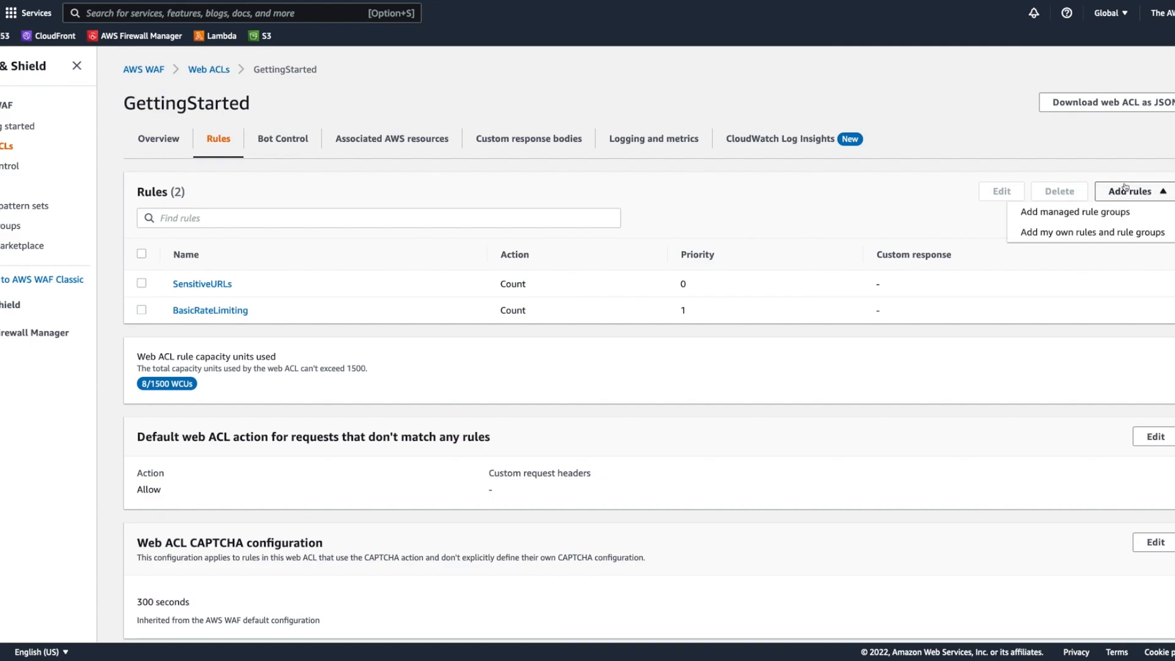
pyautogui.click(1117, 235)
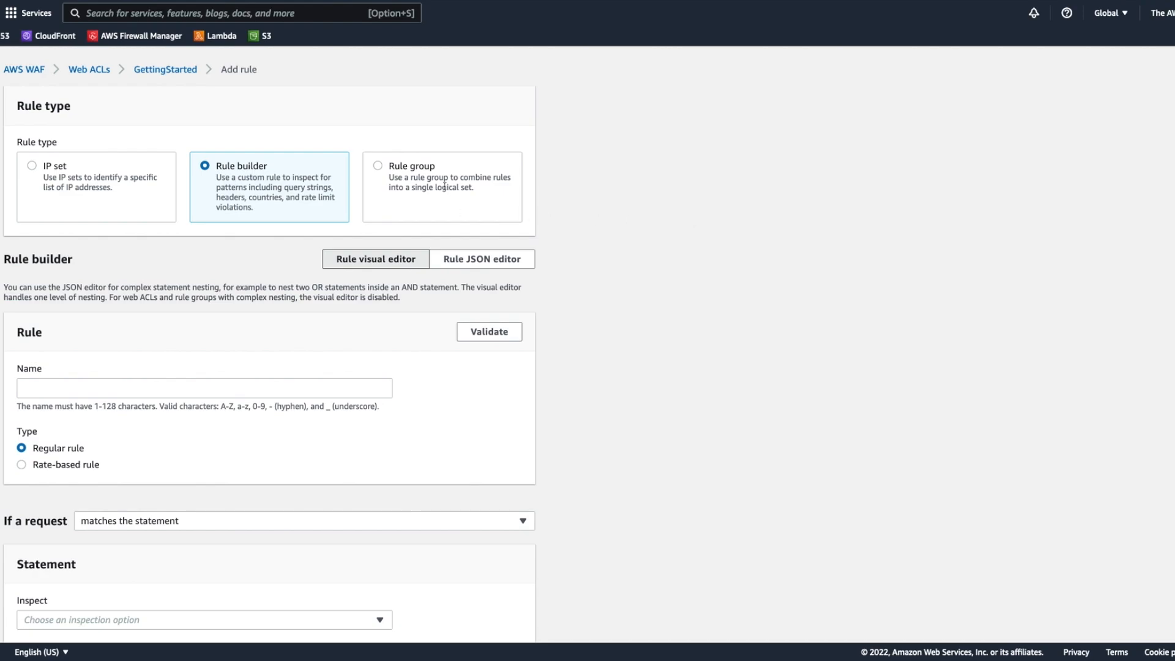
# Step: Add a rule-group rule named IP-Rules that uses the Top-Level-Rules group, leaving the rule group action override disabled
pyautogui.click(382, 167)
pyautogui.click(190, 320)
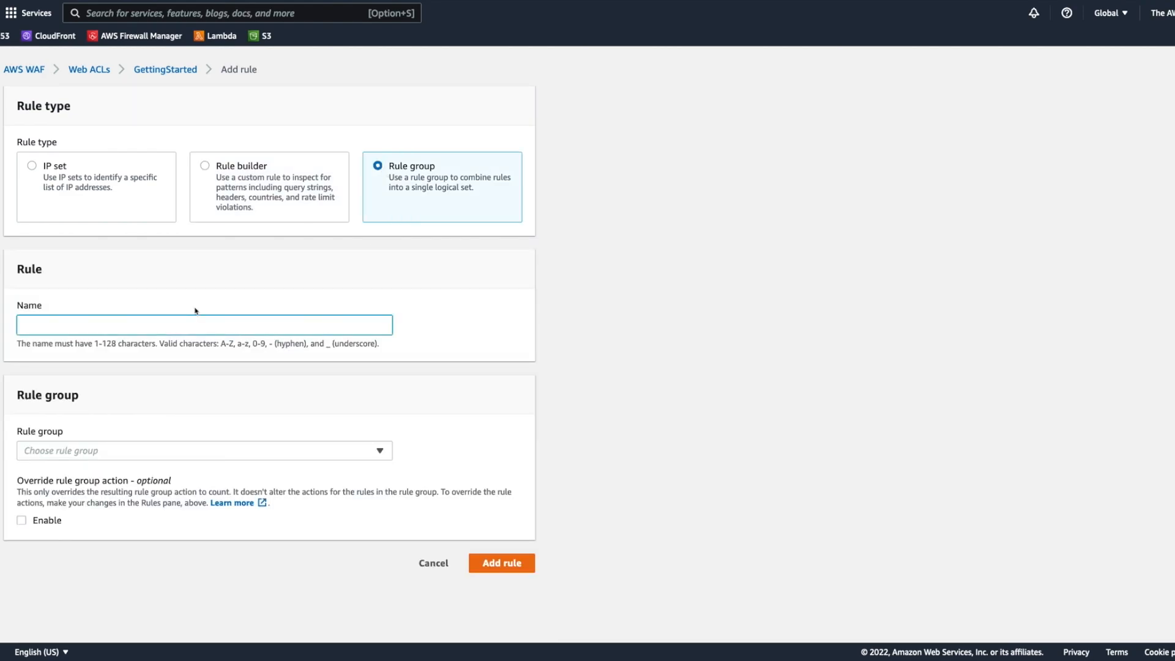
pyautogui.write('IP-Rules')
pyautogui.click(114, 456)
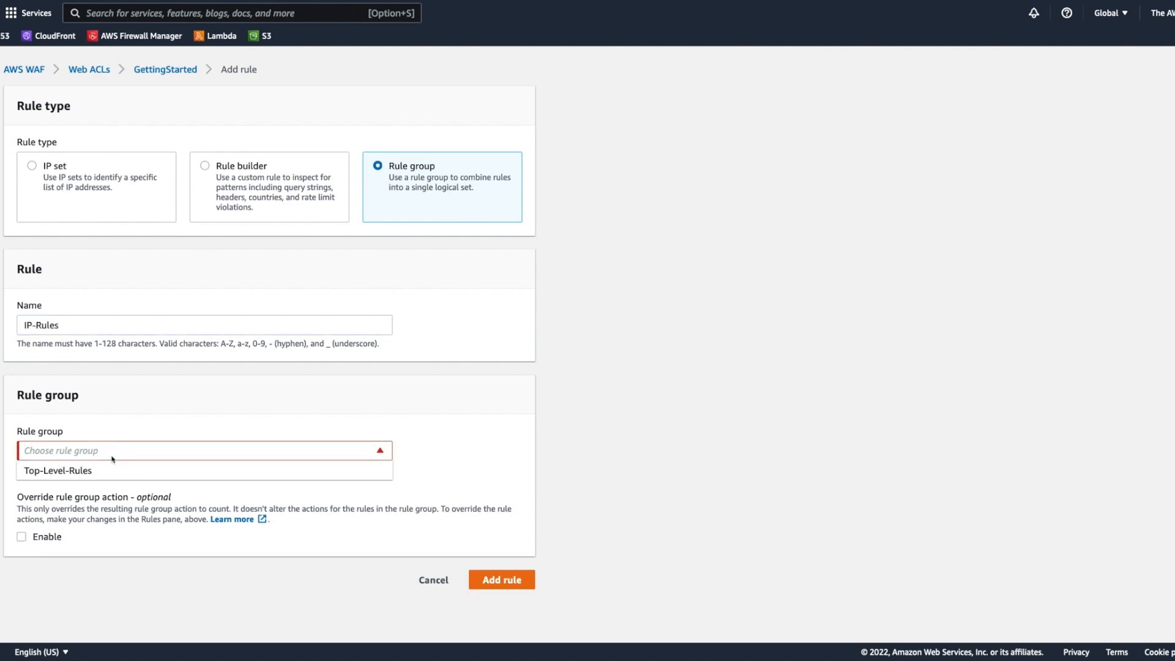
pyautogui.click(114, 469)
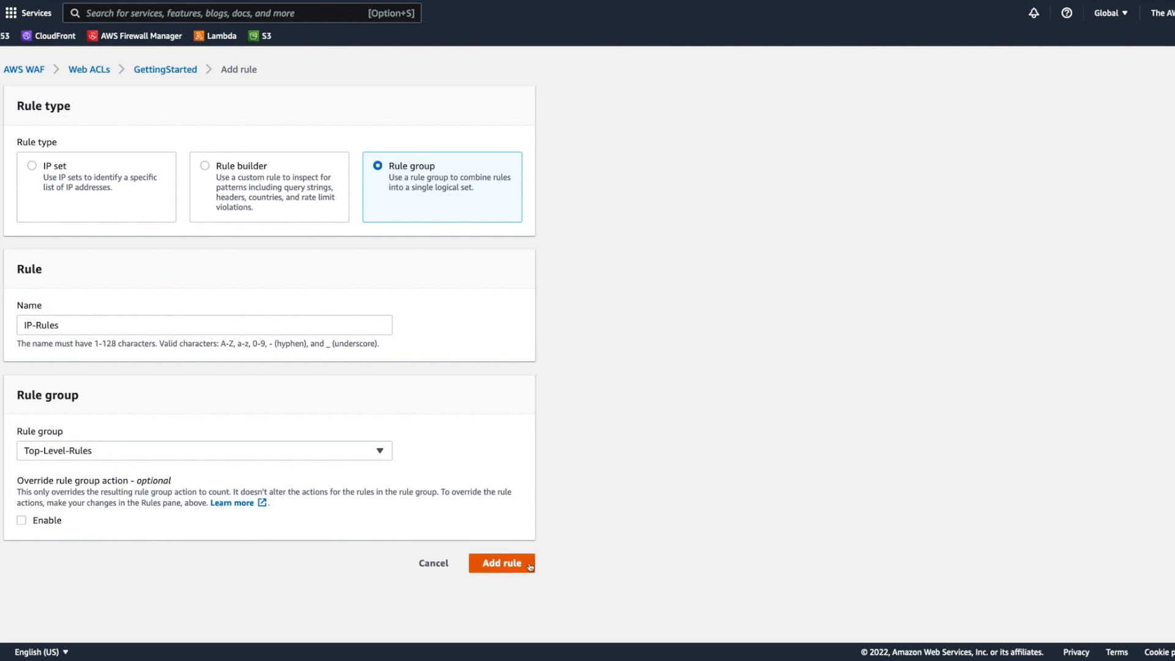
pyautogui.click(23, 521)
pyautogui.click(22, 522)
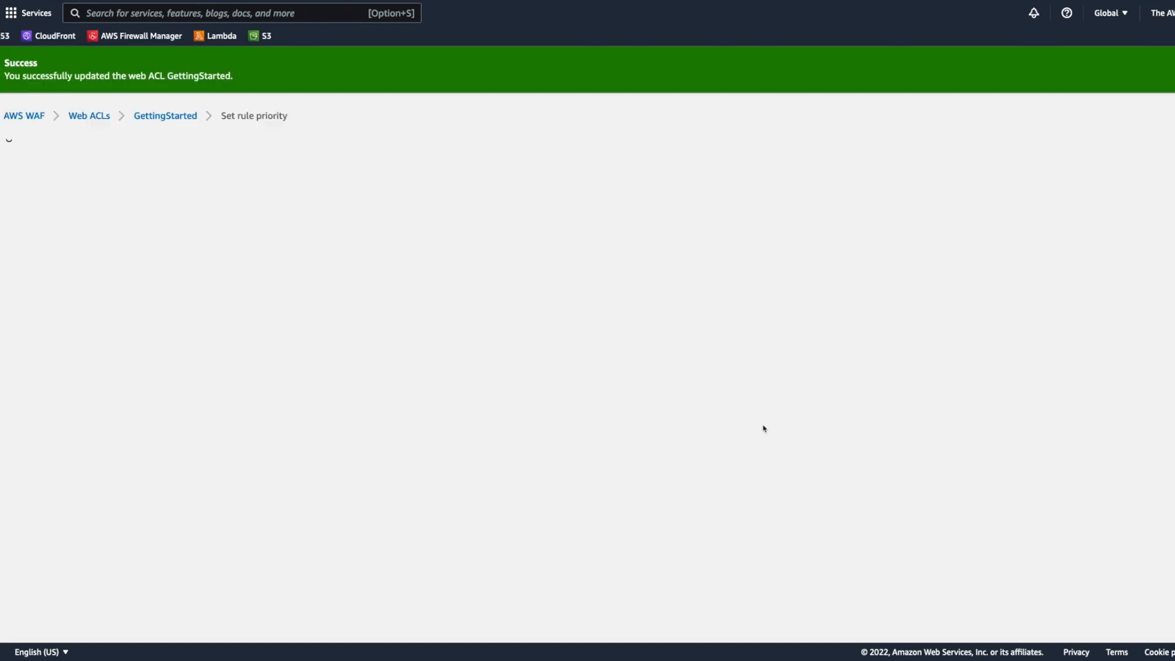
# Step: Move the IP-Rules rule above SensitiveURLs and BasicRateLimiting in the priority order and save it
pyautogui.click(21, 346)
pyautogui.click(64, 230)
pyautogui.click(64, 230)
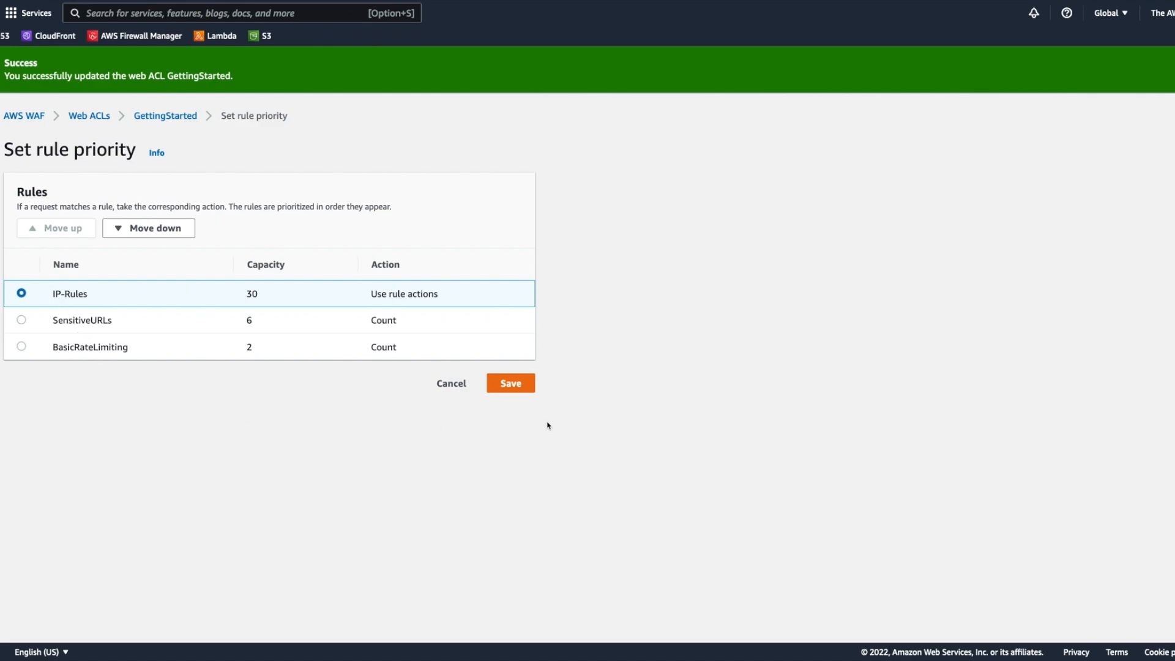
pyautogui.click(510, 384)
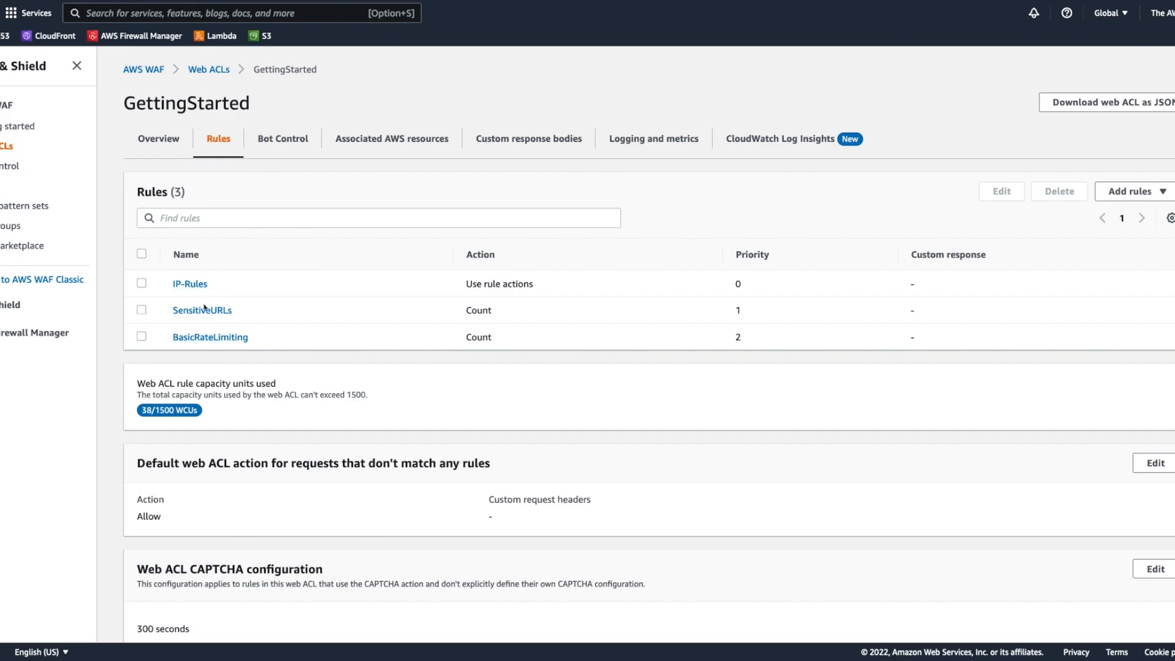
# Step: Start adding managed rule groups to the GettingStarted web ACL and expand the AWS managed rule groups
pyautogui.click(1136, 191)
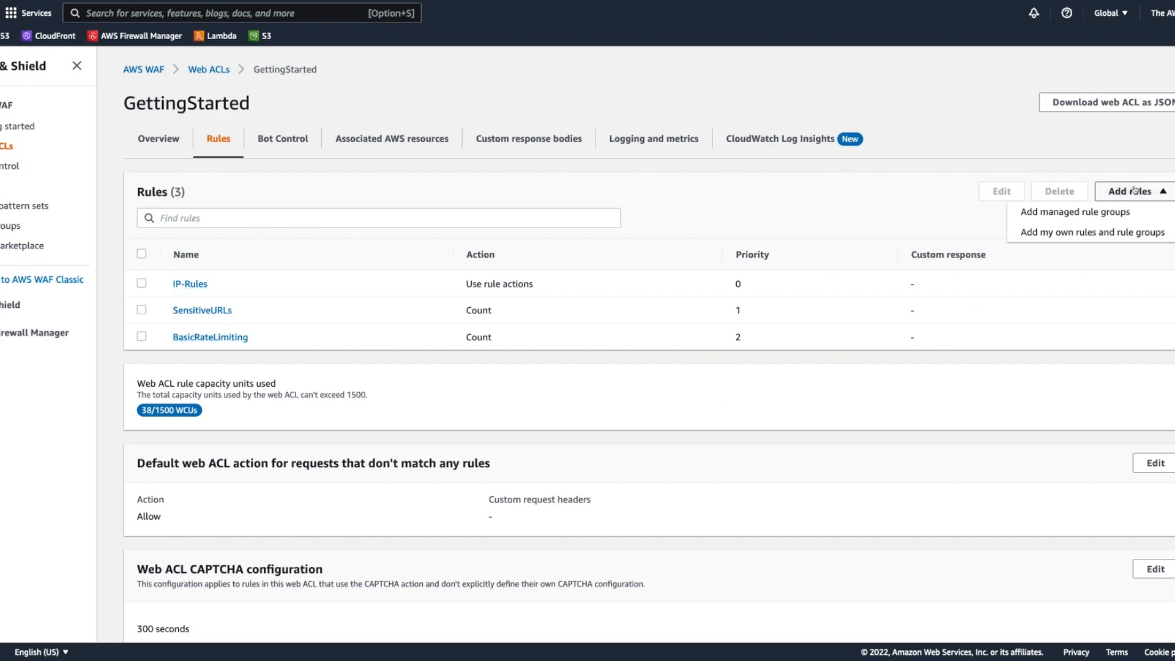
pyautogui.click(1092, 217)
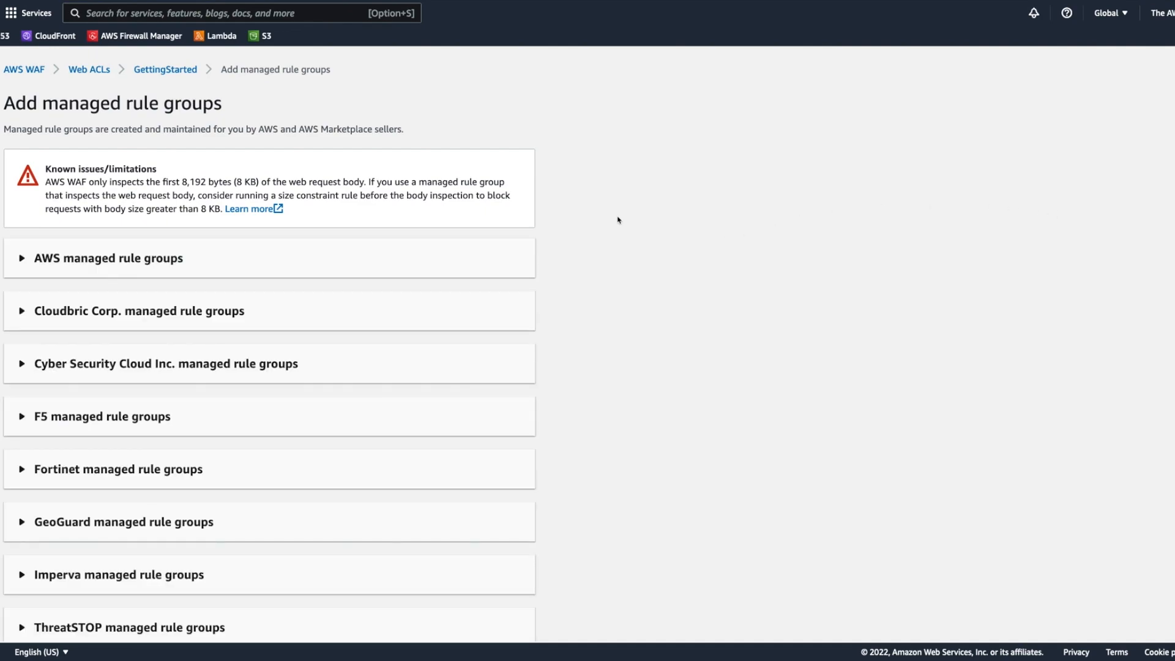
pyautogui.click(242, 272)
pyautogui.click(241, 271)
pyautogui.scroll(-2, 341, 296)
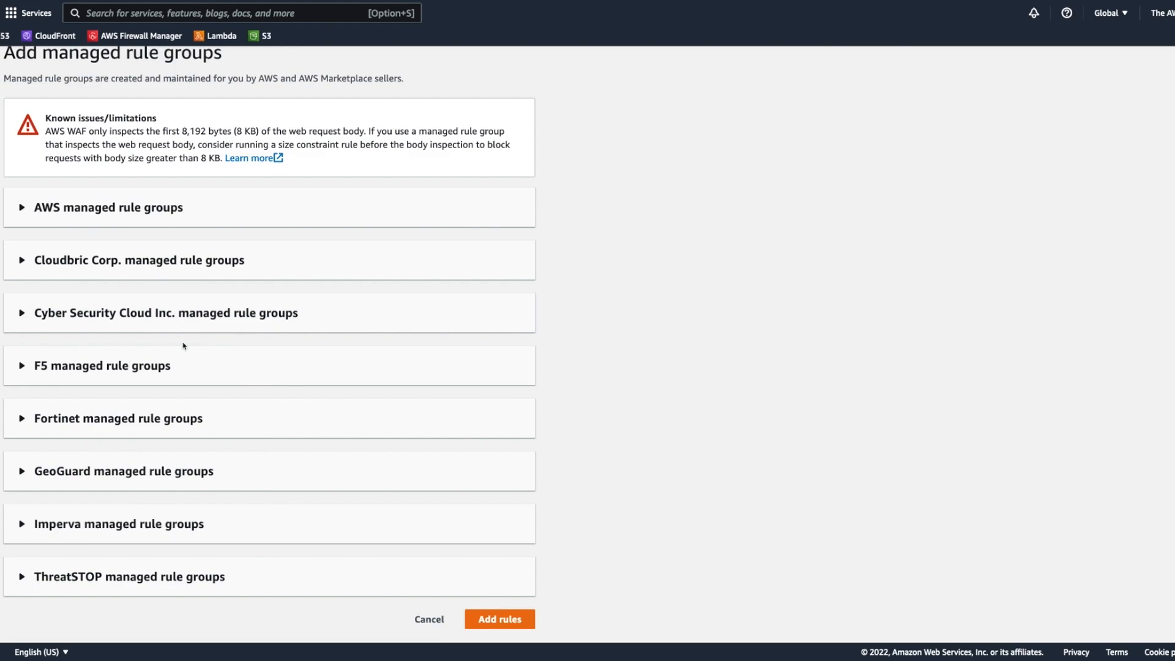
pyautogui.click(199, 206)
# Step: Find the Known bad inputs group among the free rule groups and enable it for the web ACL
pyautogui.scroll(-3, 601, 267)
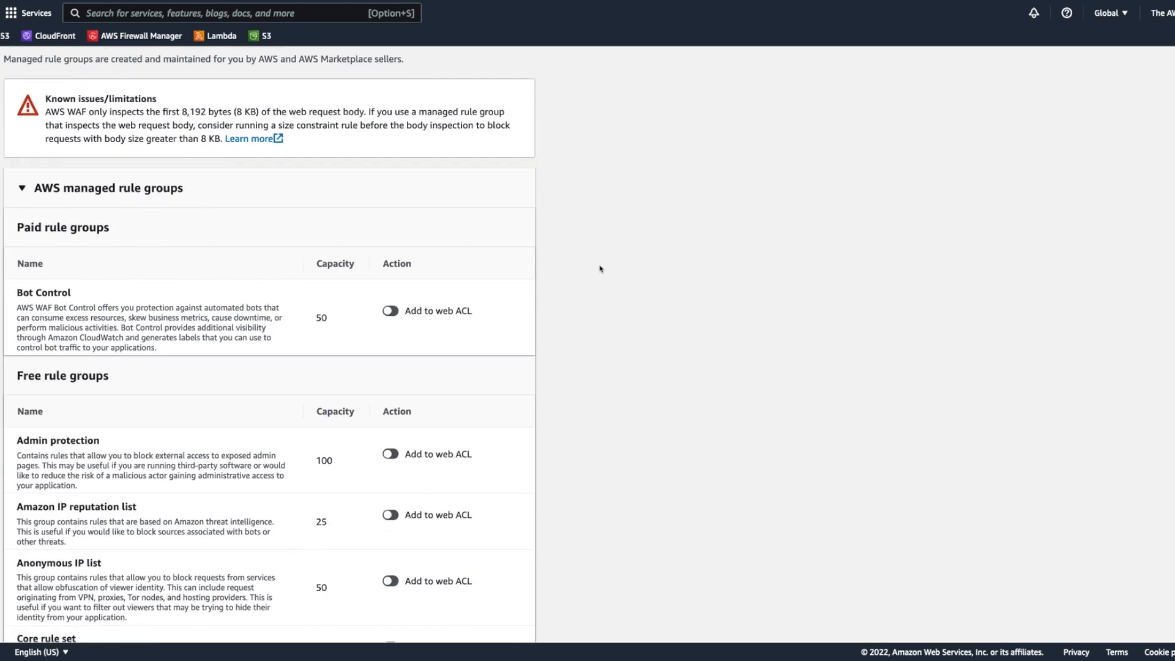
pyautogui.scroll(-3, 600, 265)
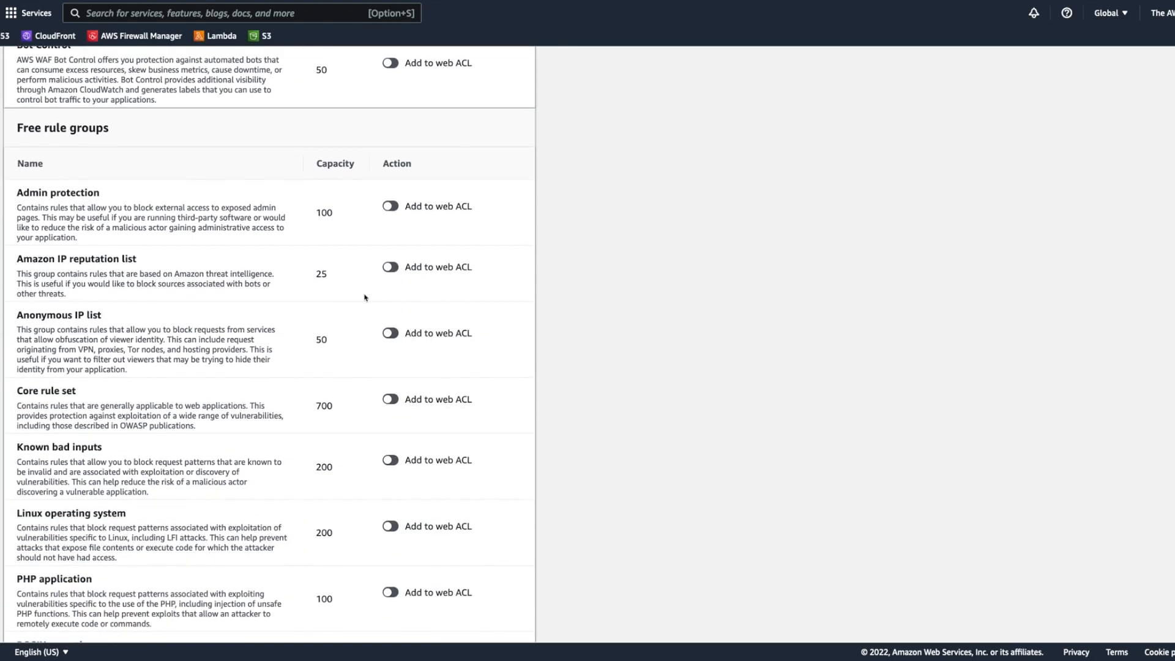
pyautogui.scroll(-2, 355, 301)
pyautogui.scroll(-1, 354, 304)
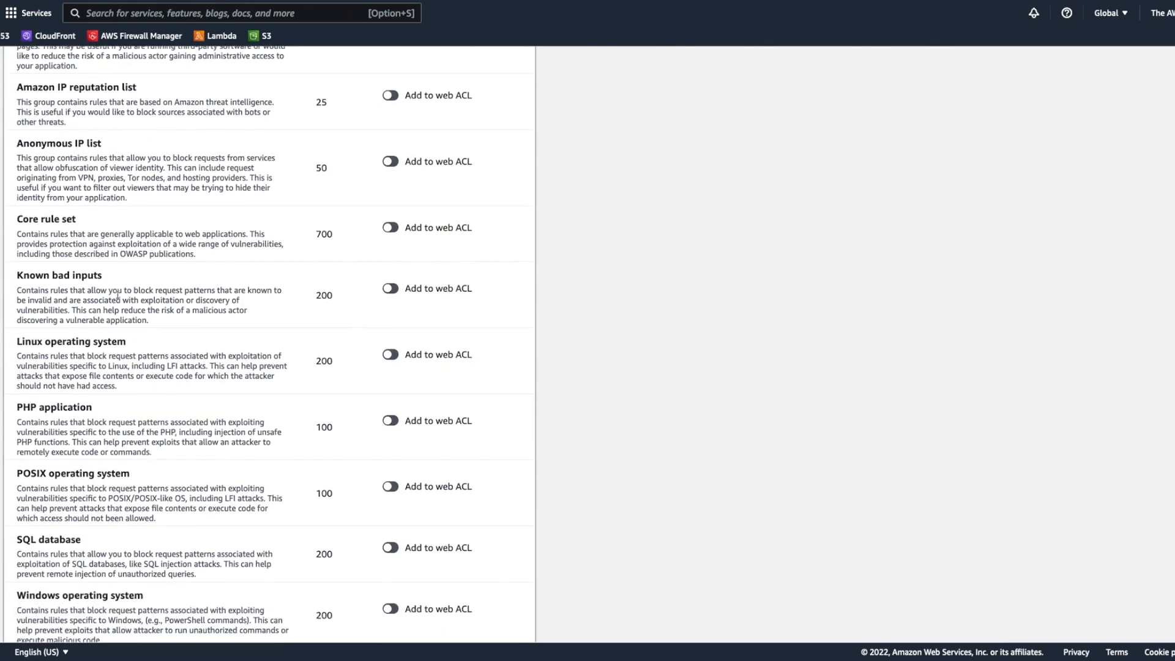
pyautogui.moveTo(14, 278); pyautogui.dragTo(230, 325)
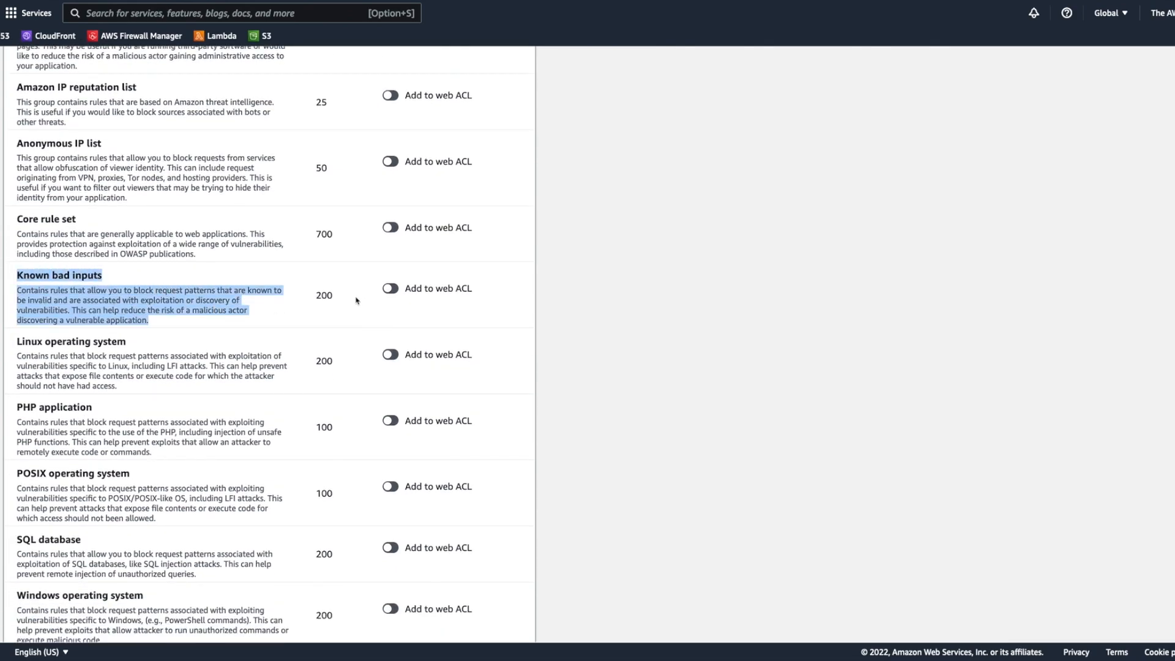
pyautogui.click(391, 289)
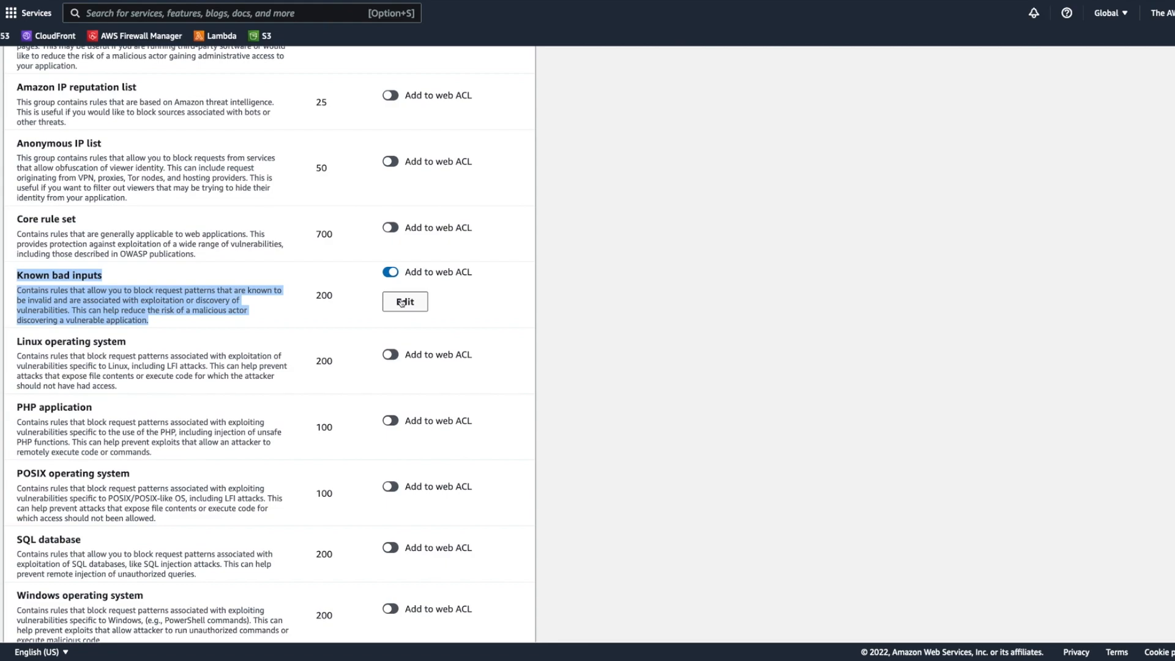
pyautogui.click(226, 302)
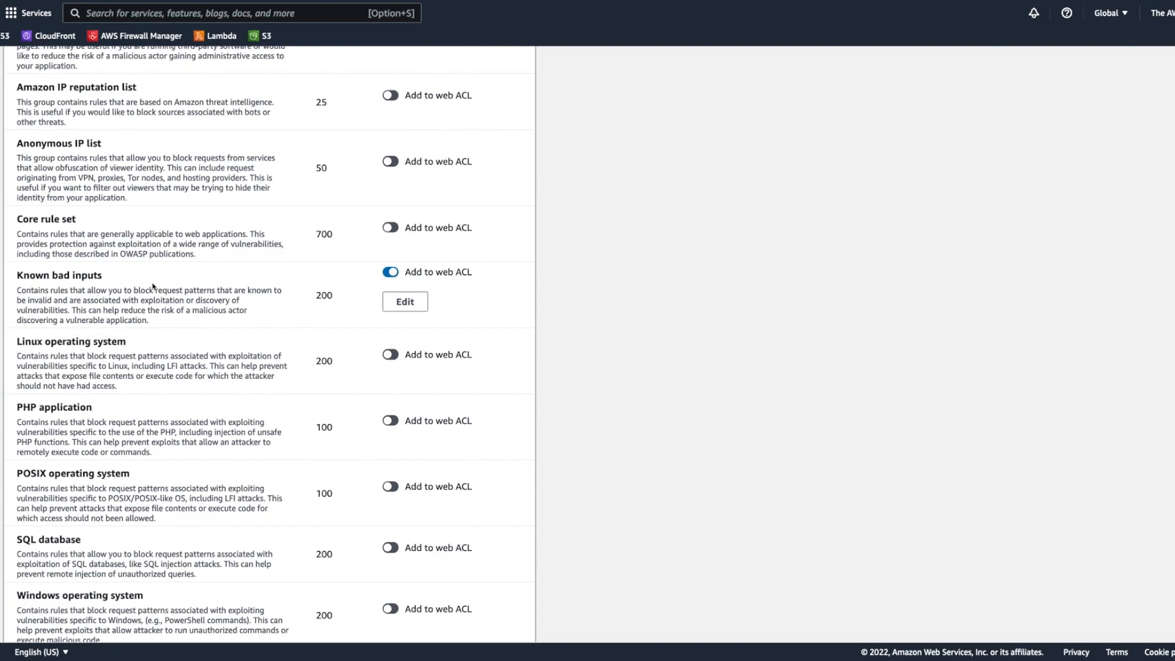
# Step: Edit the Known bad inputs group so that all its rule actions are set to count, and save the rule
pyautogui.click(424, 302)
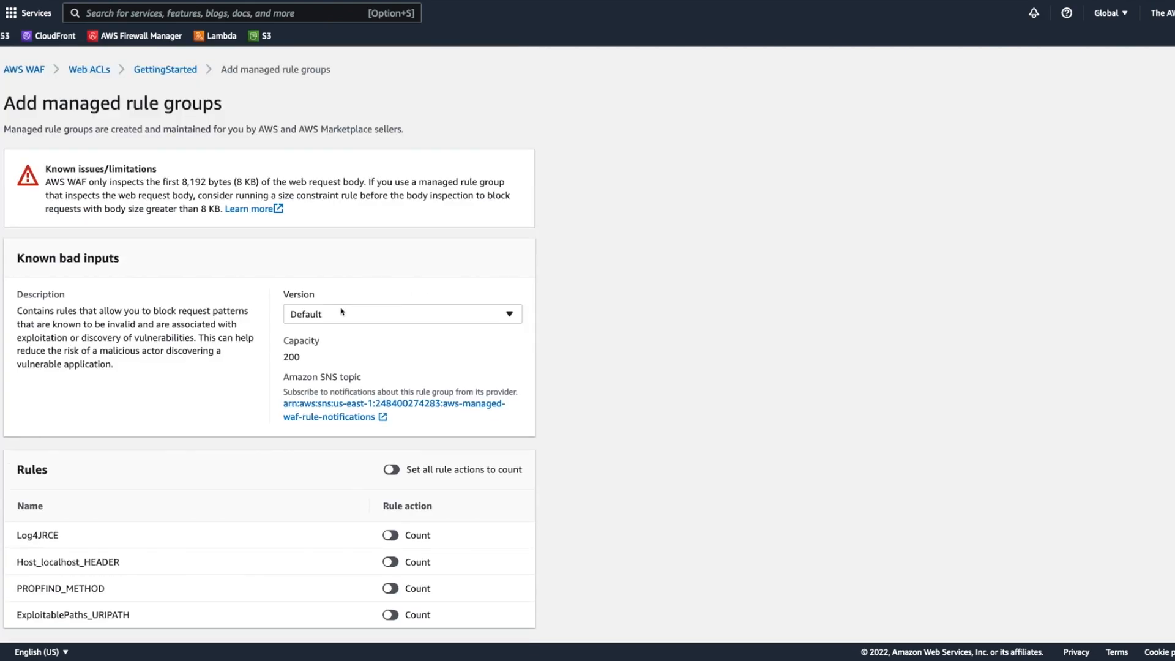
pyautogui.click(391, 471)
pyautogui.scroll(-3, 532, 418)
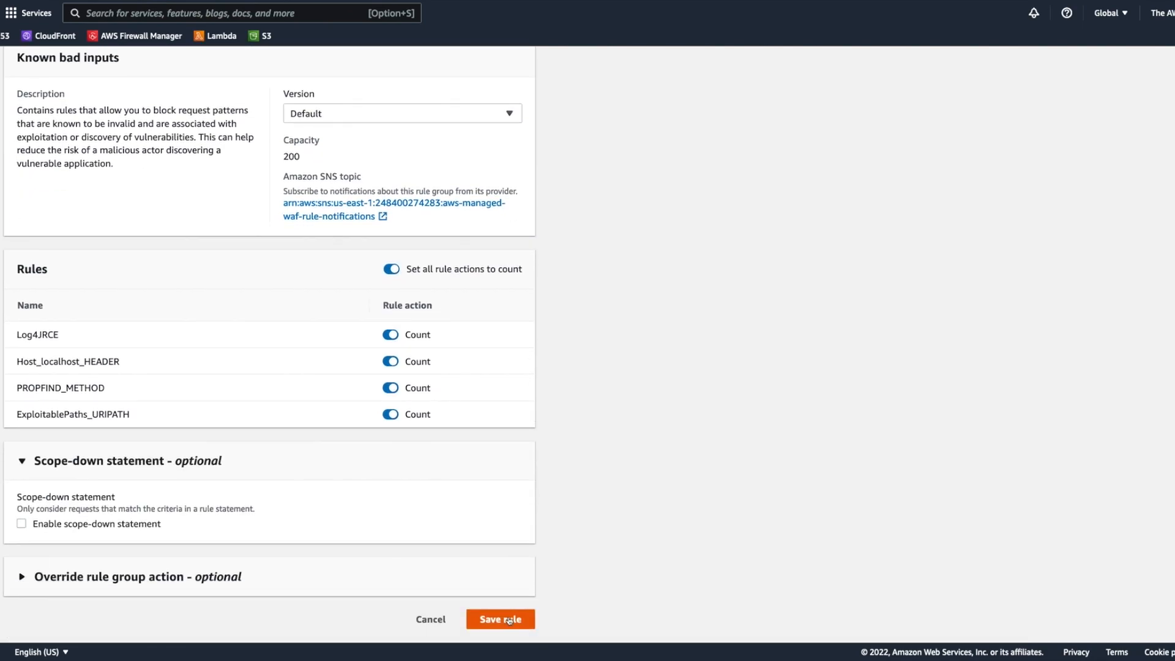
pyautogui.click(509, 619)
# Step: Enable the Amazon IP reputation list and Anonymous IP list rule groups for the web ACL
pyautogui.scroll(-5, 627, 380)
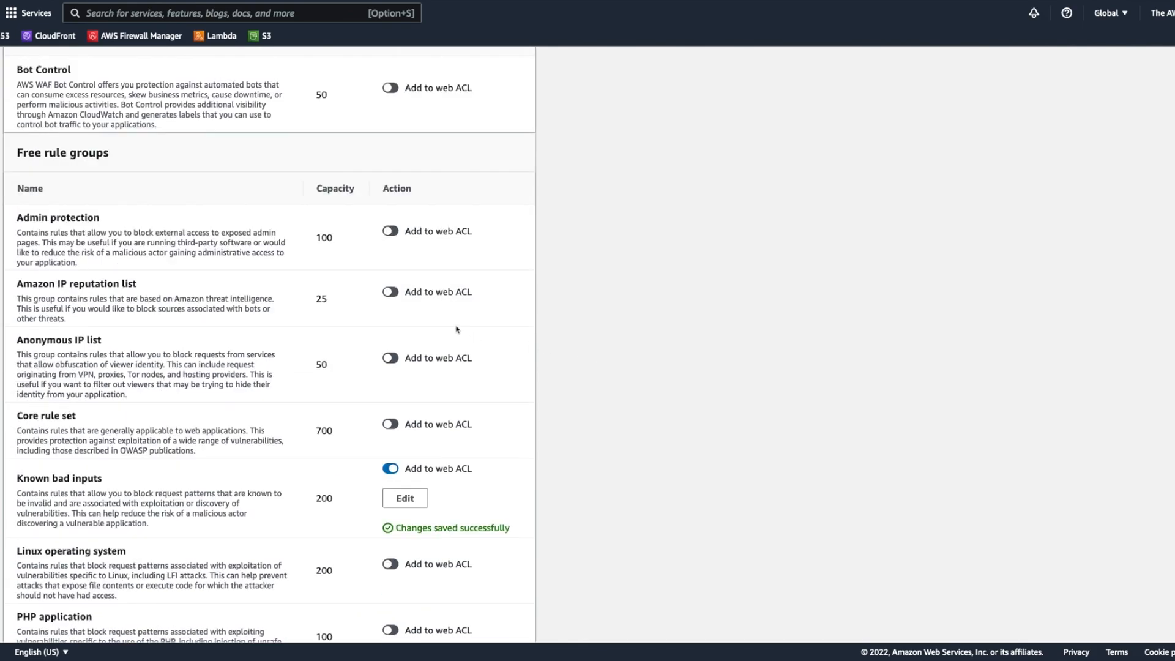
pyautogui.click(389, 293)
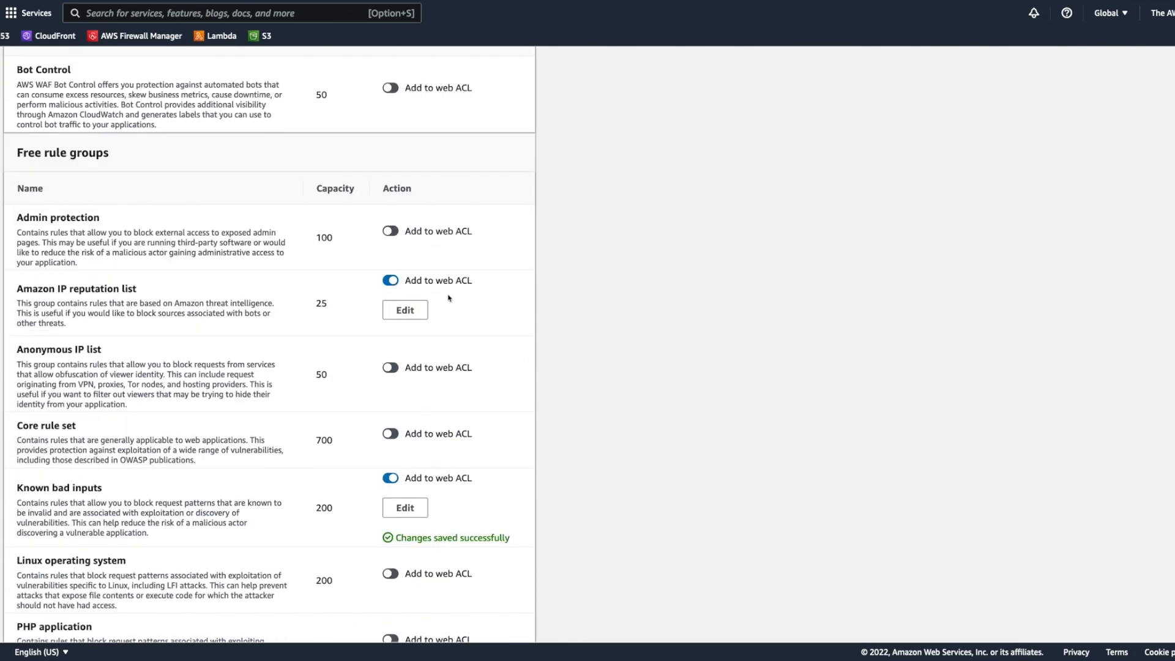
pyautogui.click(393, 368)
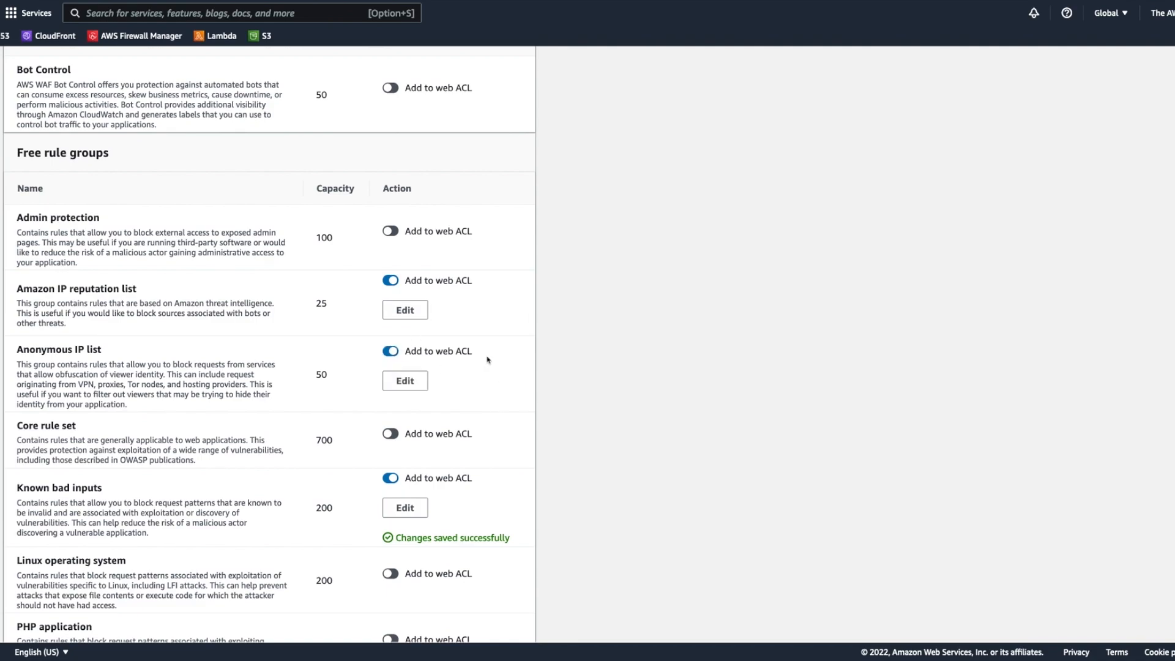
# Step: Set all rule actions of the Amazon IP reputation list group to count and save the rule
pyautogui.click(401, 312)
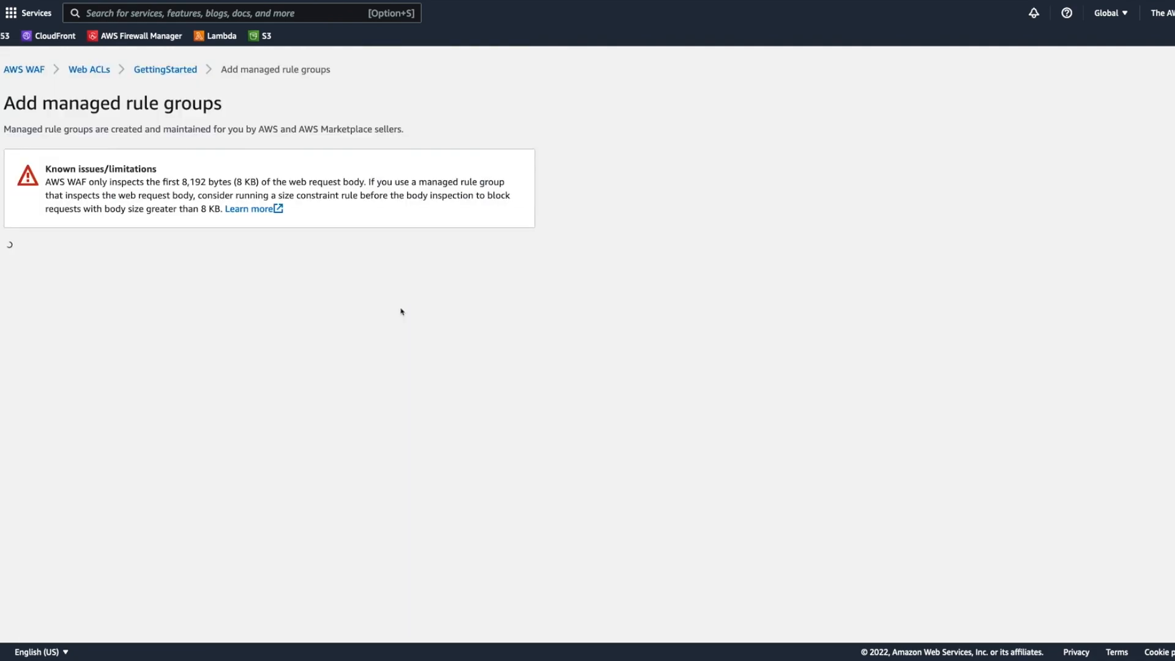
pyautogui.click(392, 390)
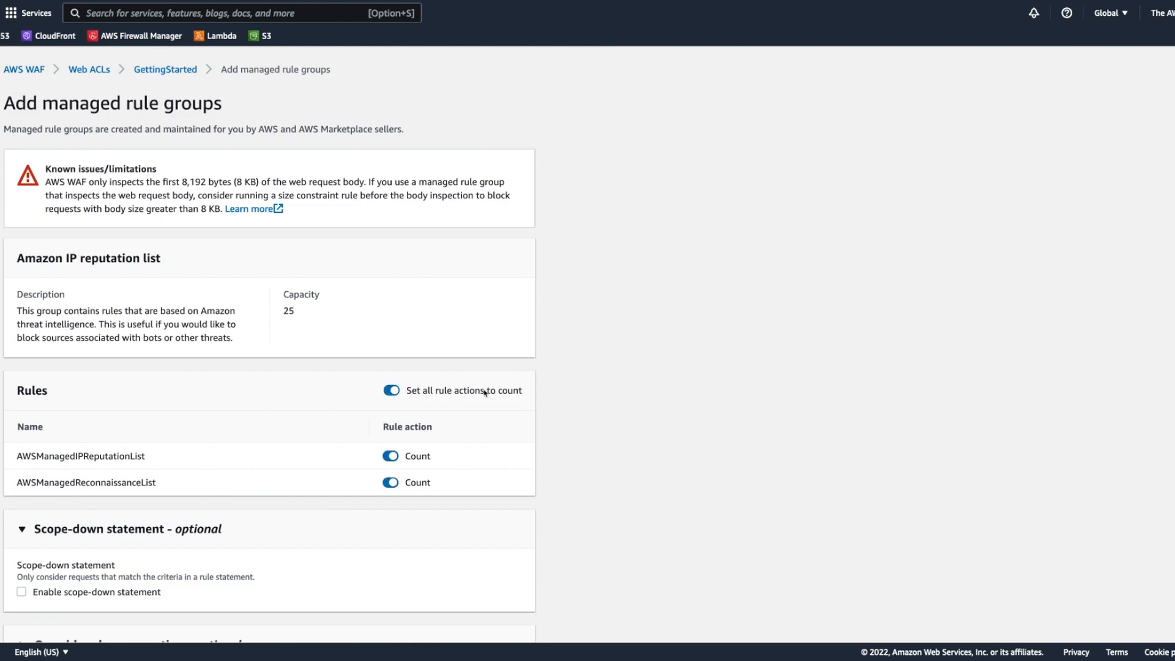
pyautogui.scroll(-2, 446, 402)
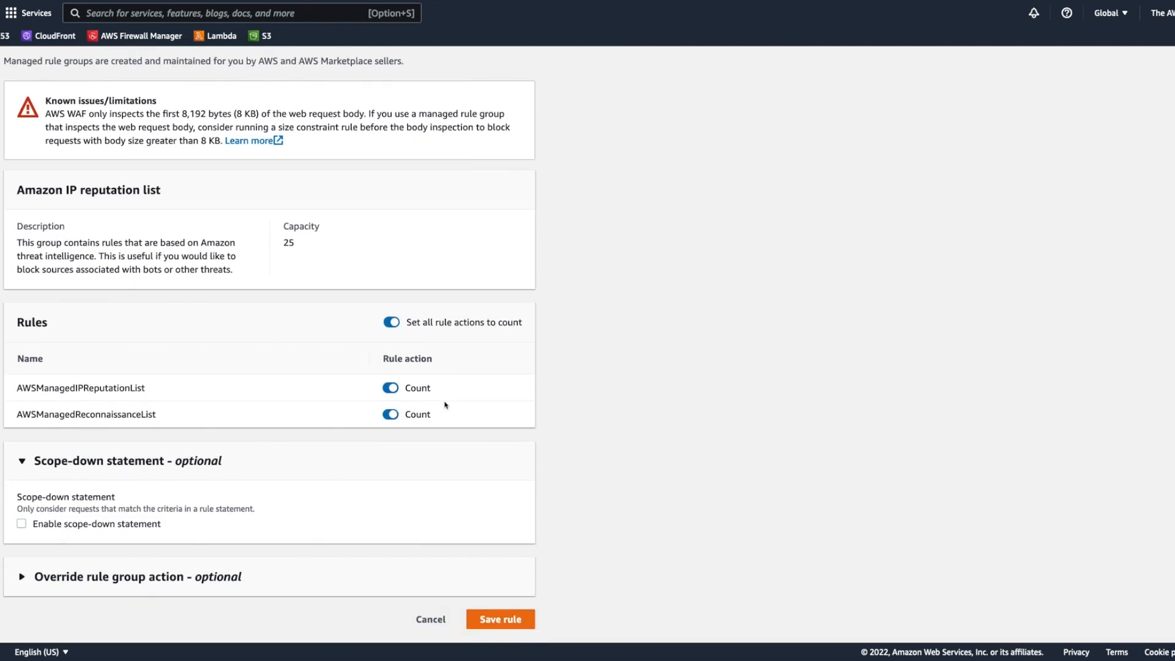
pyautogui.click(498, 620)
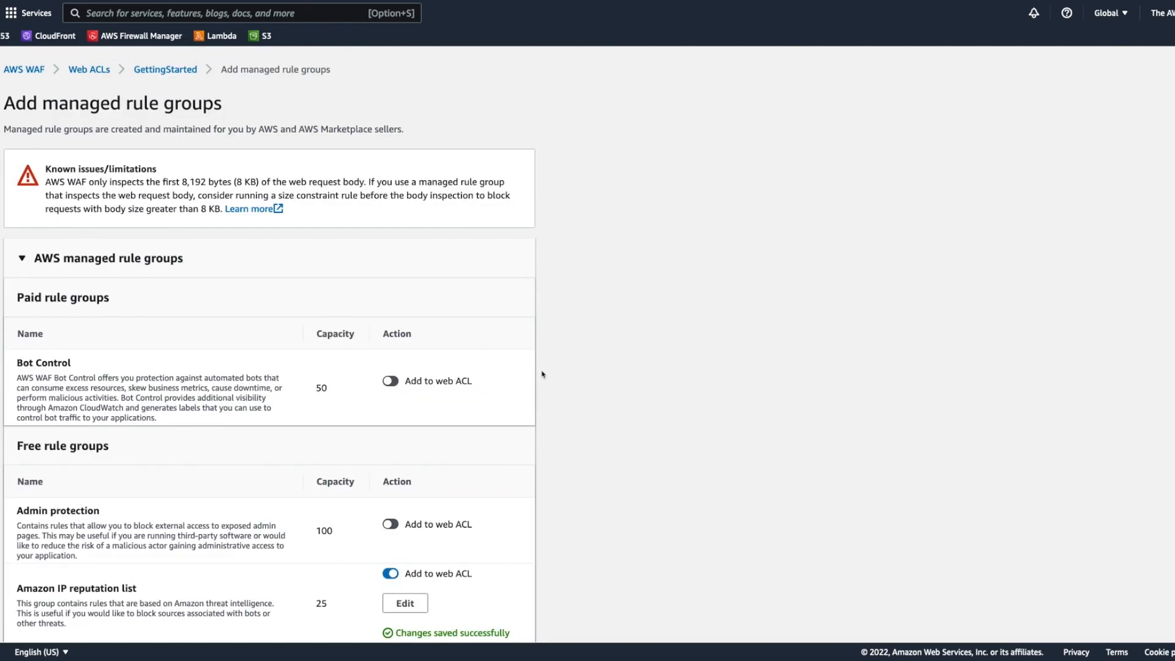
# Step: Edit the Anonymous IP list group and set all its rule actions to count
pyautogui.scroll(-3, 448, 371)
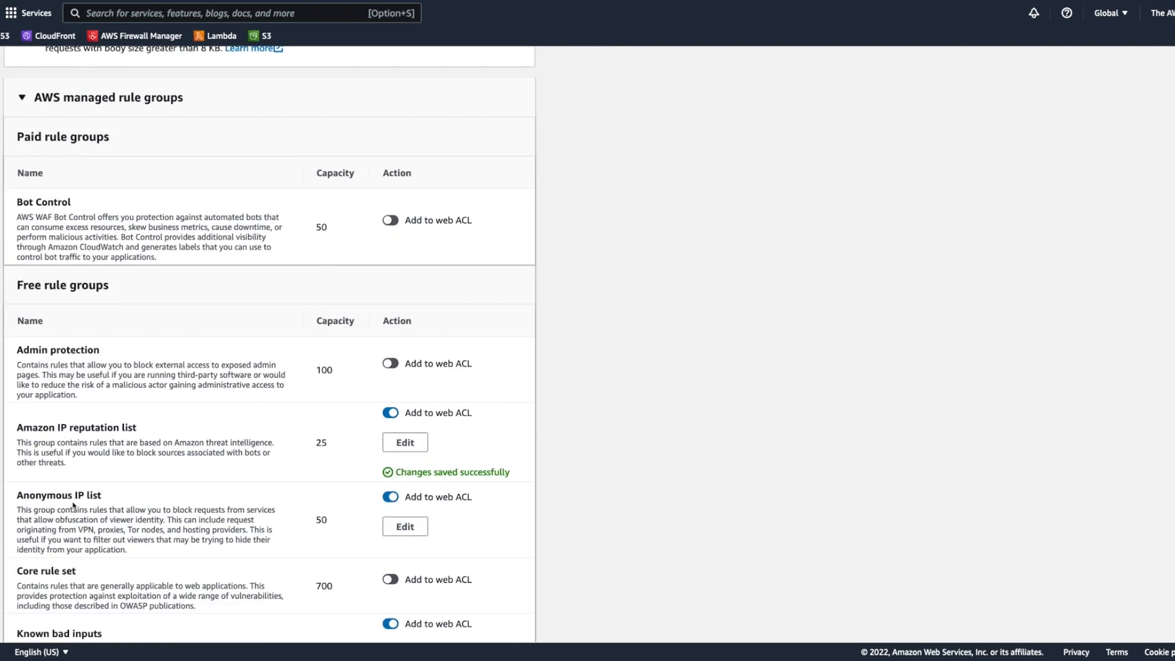
pyautogui.moveTo(17, 492); pyautogui.dragTo(166, 549)
pyautogui.click(411, 525)
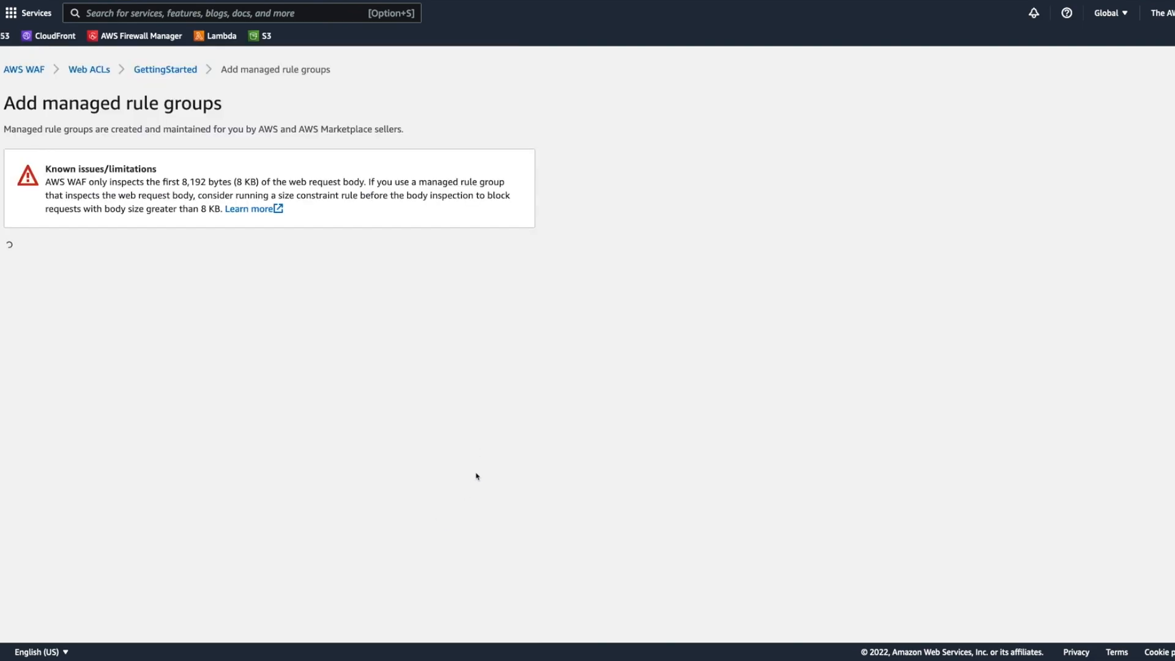
pyautogui.scroll(-1, 92, 473)
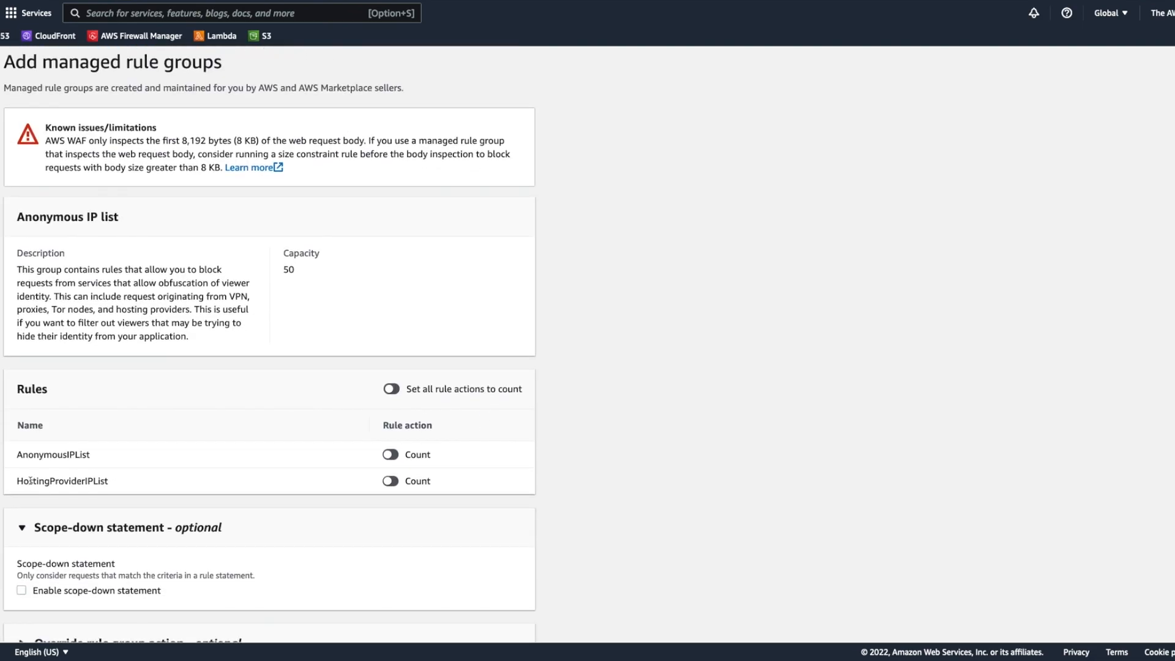
pyautogui.moveTo(29, 481); pyautogui.dragTo(132, 490)
pyautogui.doubleClick(74, 481)
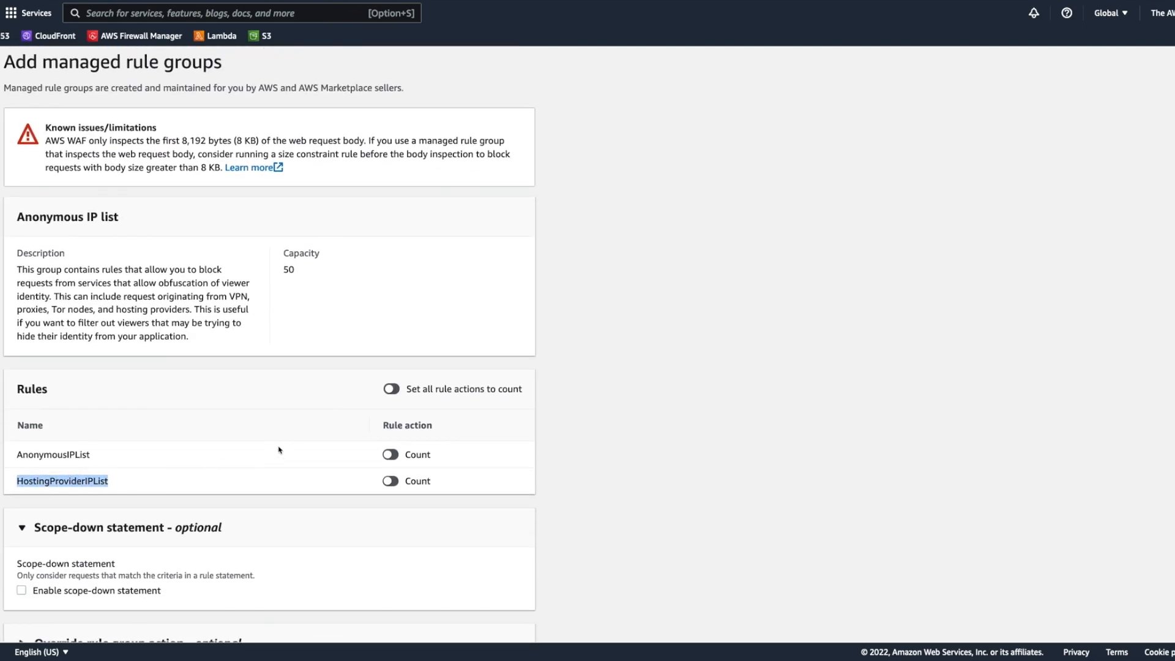
pyautogui.click(391, 390)
# Step: Review the AnonymousIPList and HostingProviderIPList rules, and save the Anonymous IP list rule
pyautogui.click(106, 460)
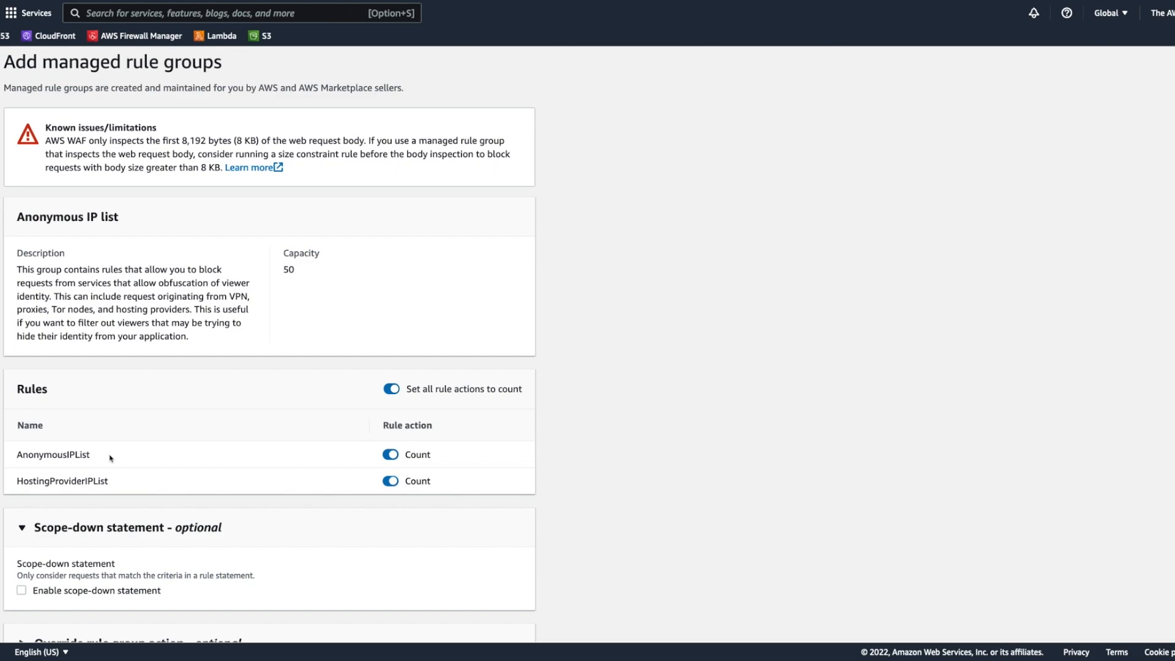
pyautogui.doubleClick(67, 483)
pyautogui.click(156, 483)
pyautogui.doubleClick(86, 483)
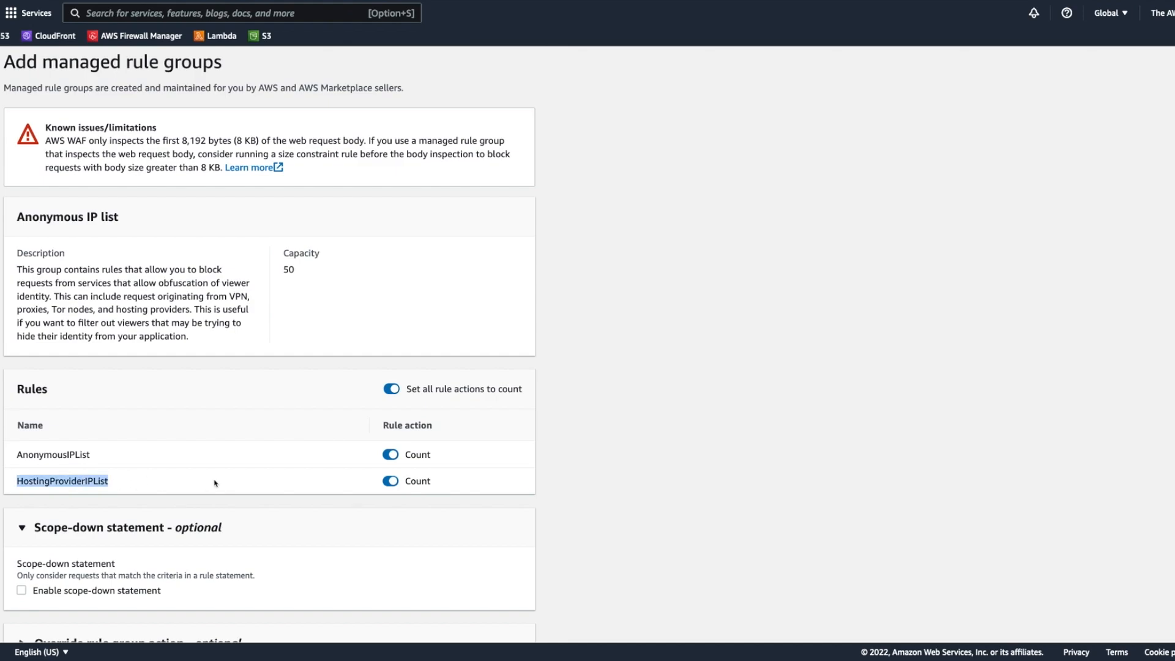
pyautogui.click(176, 488)
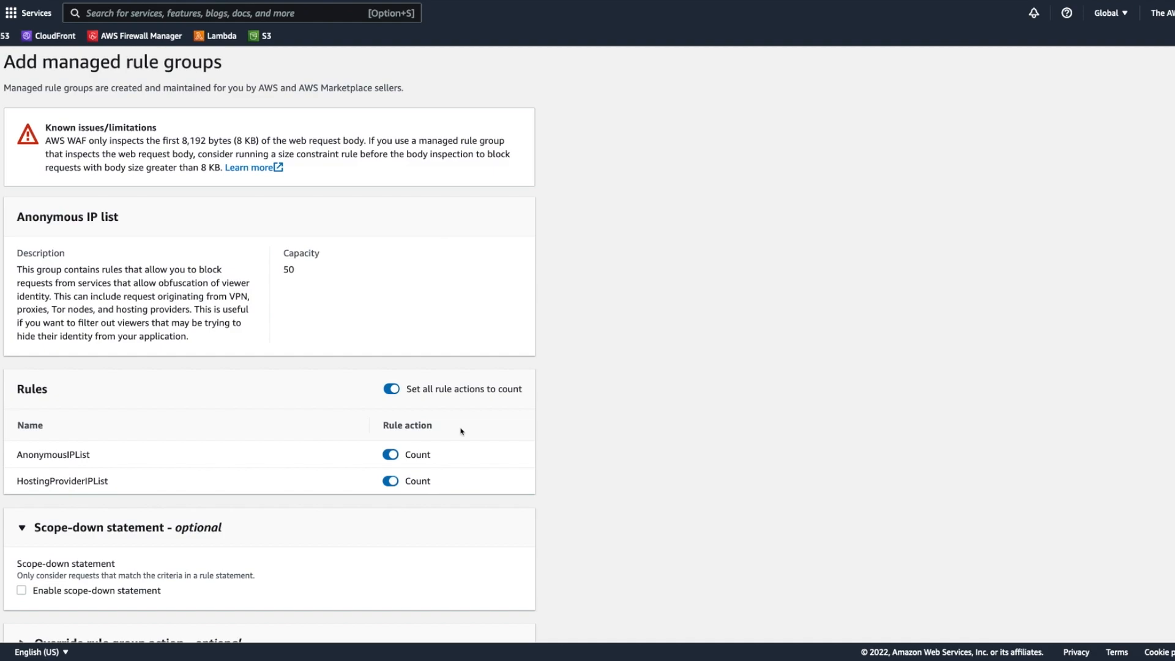
pyautogui.scroll(-3, 461, 432)
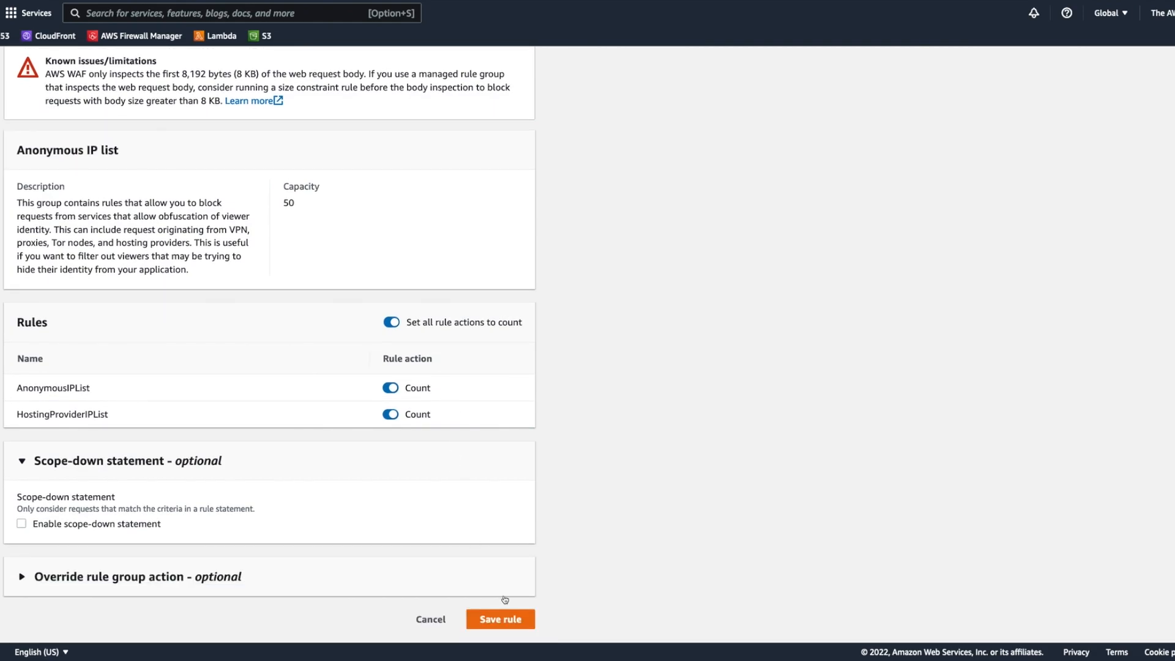
pyautogui.click(503, 617)
# Step: Check the capacities of the Amazon IP reputation list and Anonymous IP list groups and review the enabled free rule groups
pyautogui.scroll(-3, 467, 359)
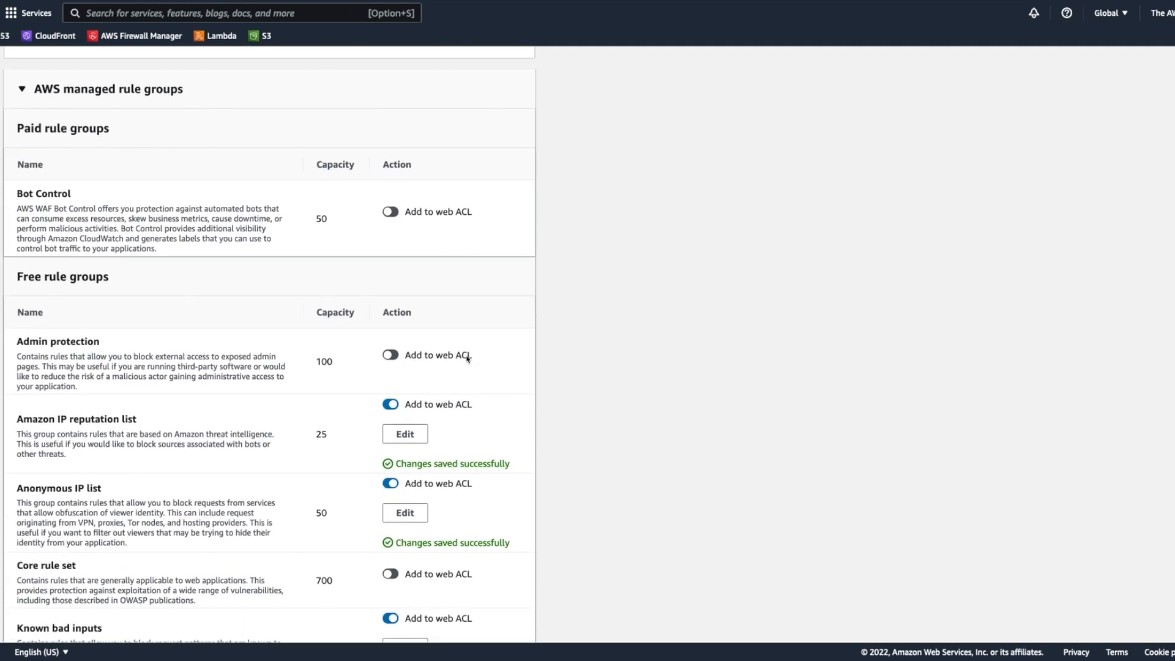
pyautogui.scroll(-2, 467, 359)
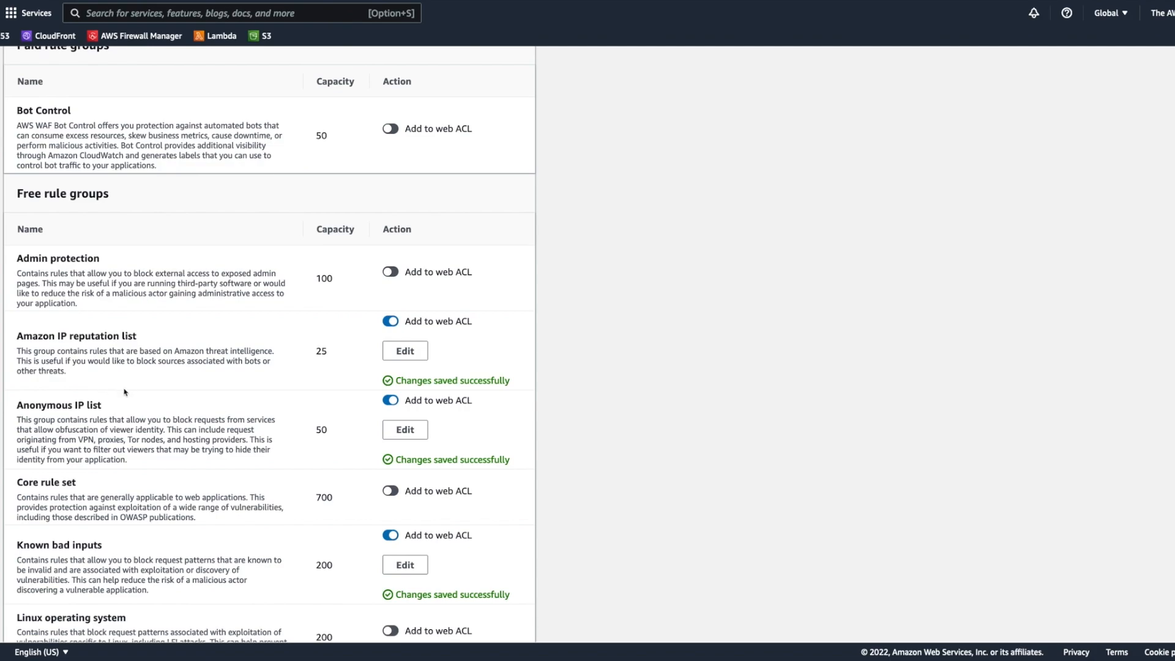
pyautogui.doubleClick(321, 350)
pyautogui.doubleClick(322, 430)
pyautogui.click(557, 398)
pyautogui.scroll(-3, 490, 395)
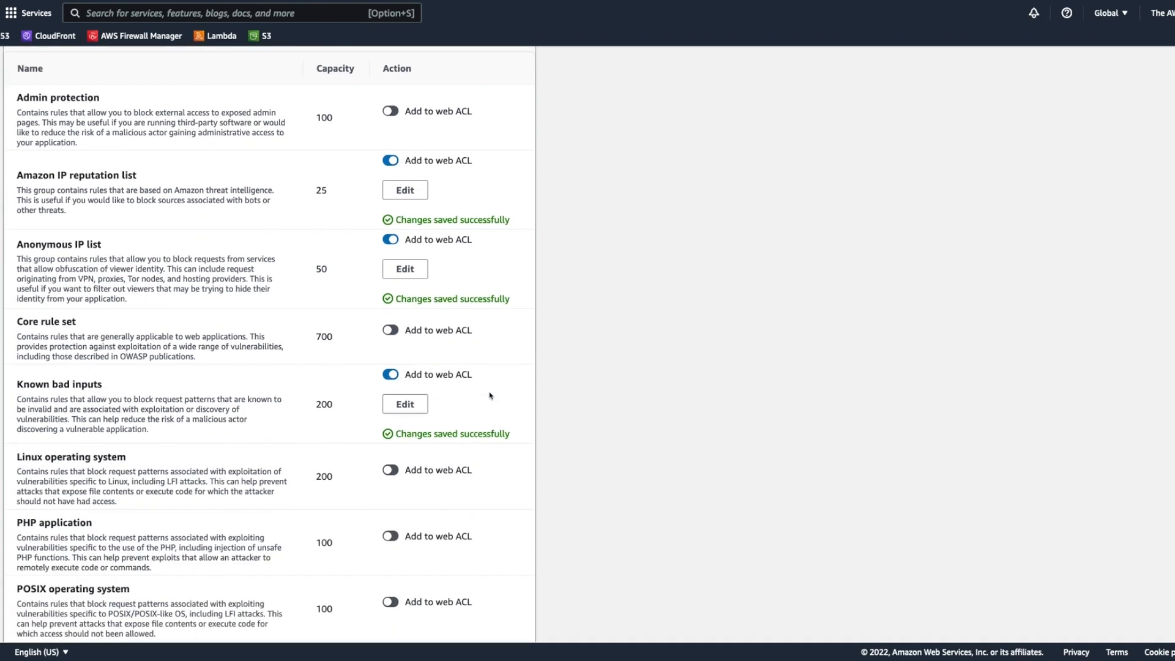
# Step: Add the SQL database managed rule group to the web ACL
pyautogui.scroll(-5, 490, 395)
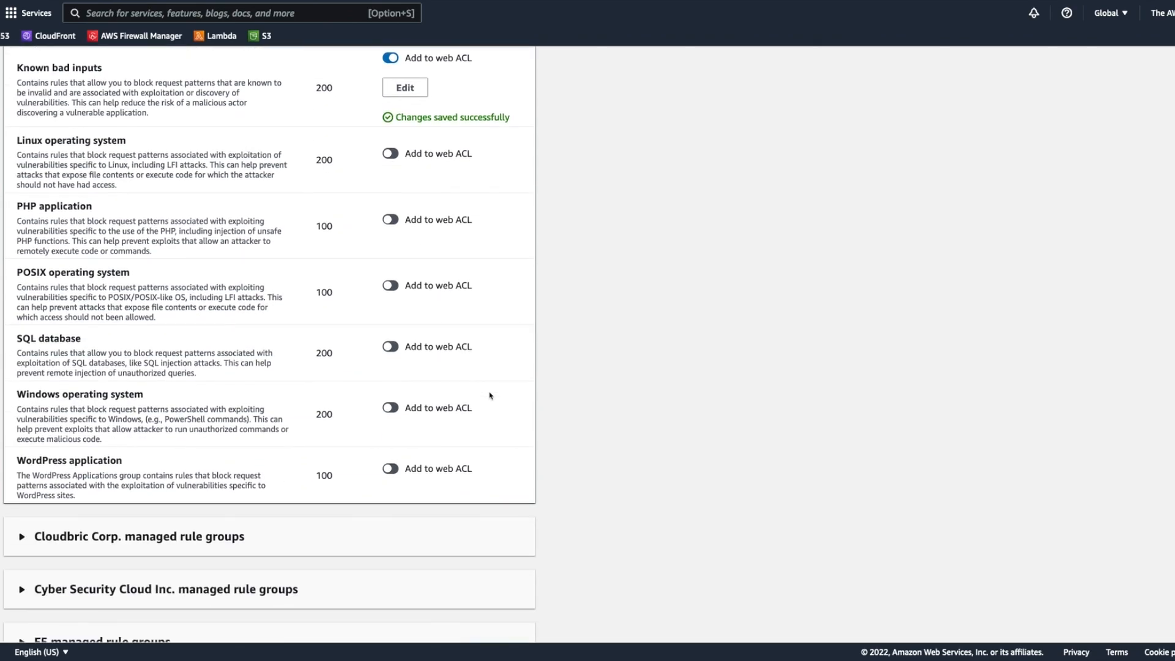
pyautogui.moveTo(16, 339); pyautogui.dragTo(186, 339)
pyautogui.click(109, 354)
pyautogui.click(390, 348)
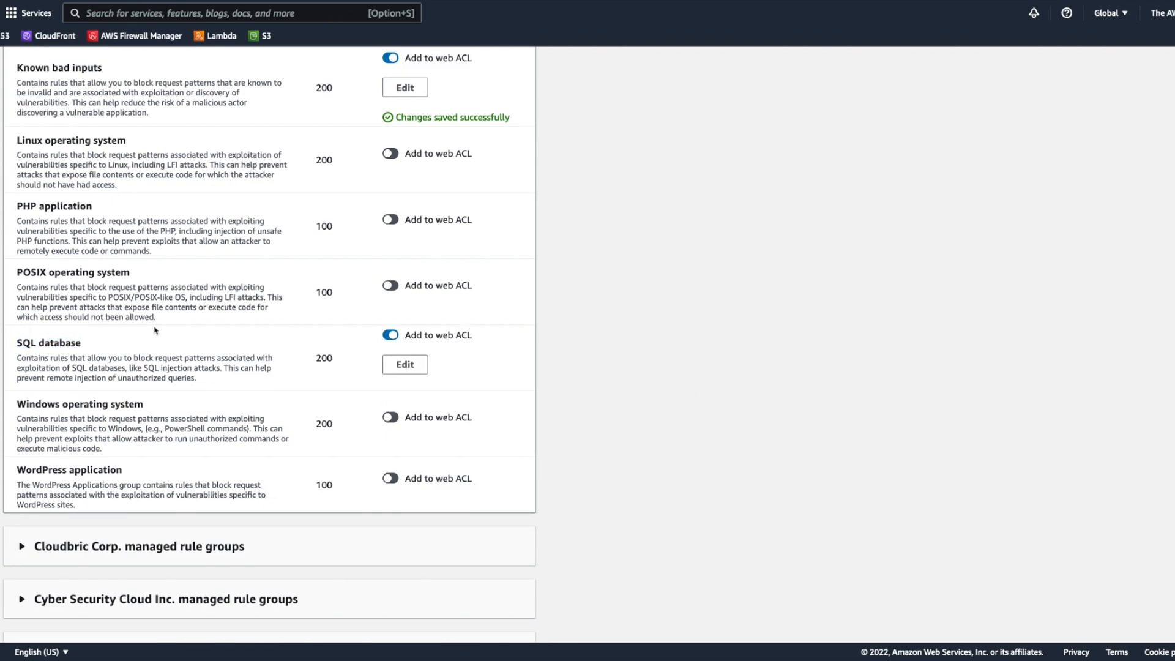
# Step: Add the Core rule set managed rule group to the web ACL
pyautogui.scroll(3, 155, 330)
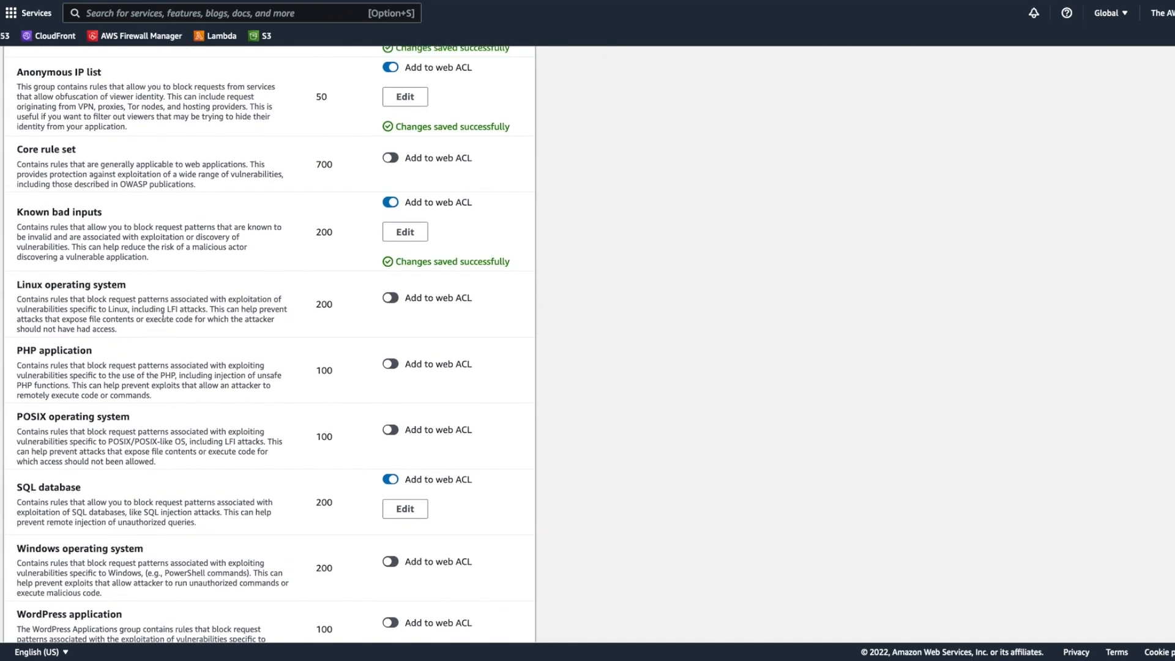
pyautogui.moveTo(16, 150); pyautogui.dragTo(76, 153)
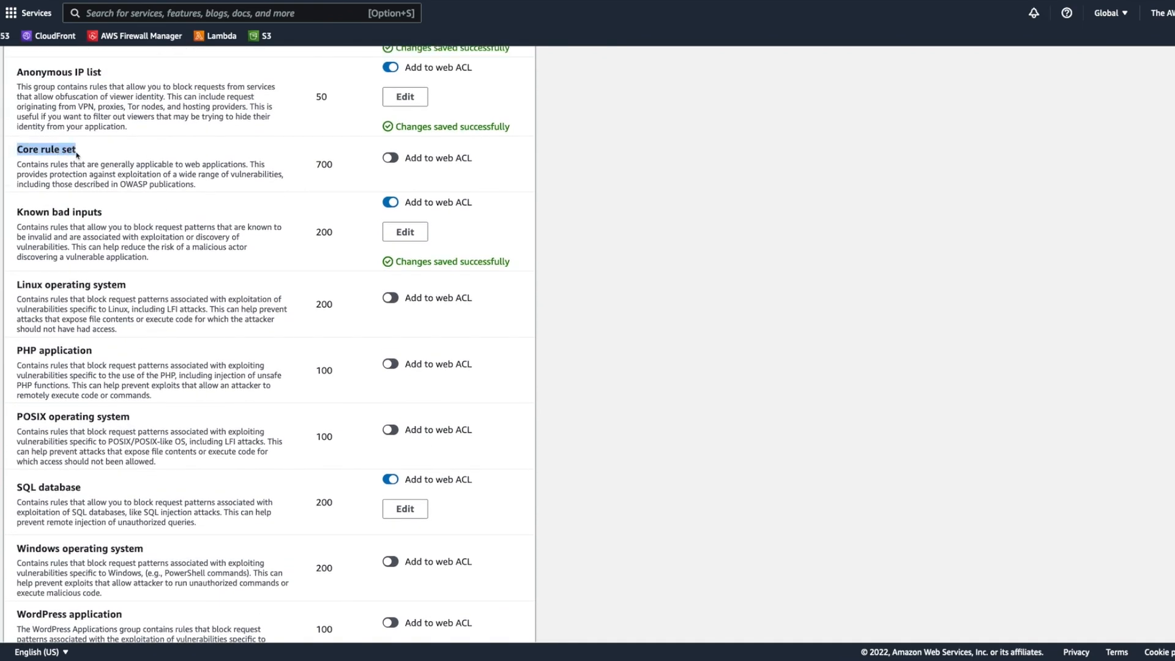
pyautogui.click(386, 158)
# Step: Edit the Core rule set group, set all its rule actions to count, and save the rule
pyautogui.click(405, 176)
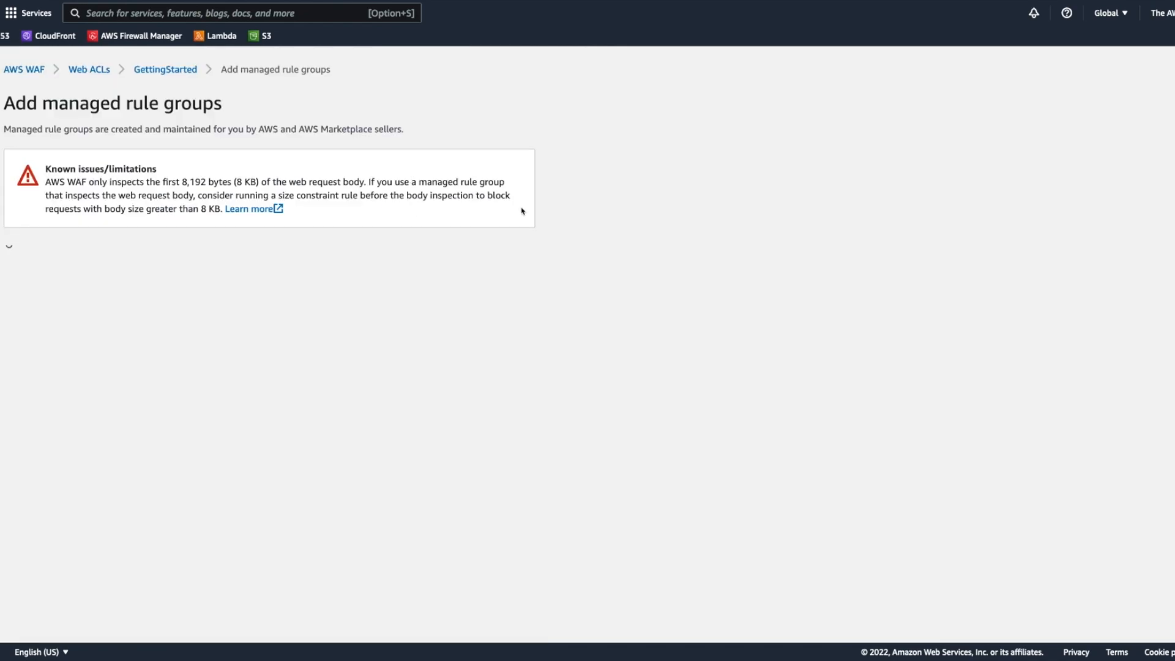
pyautogui.scroll(-5, 398, 382)
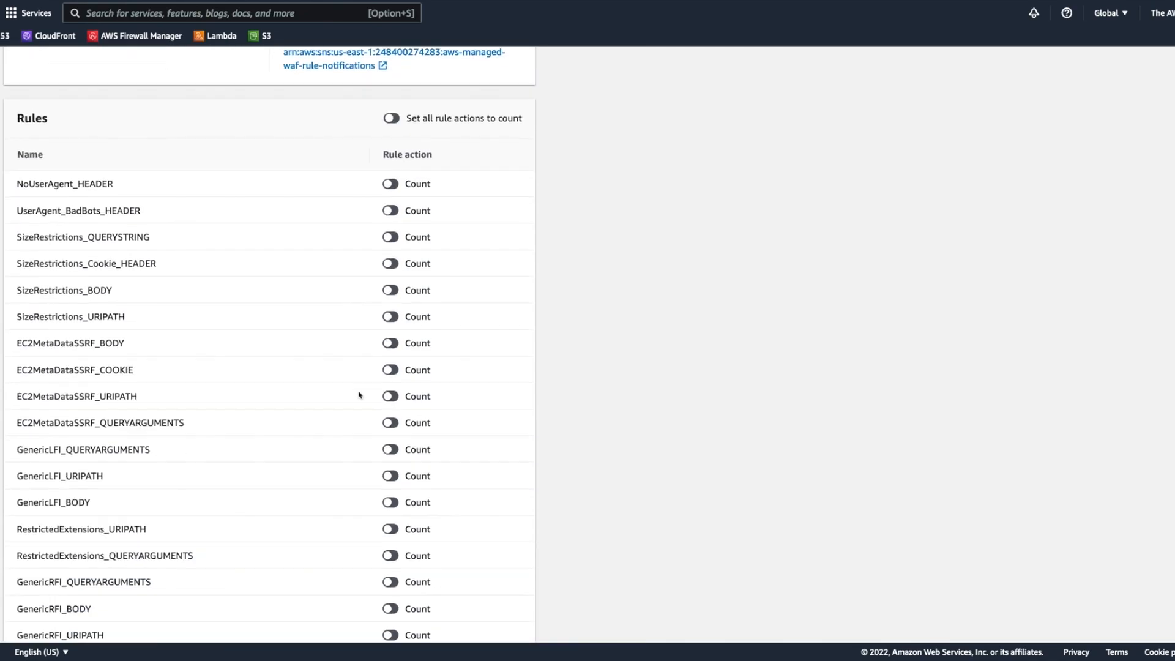
pyautogui.scroll(-2, 365, 403)
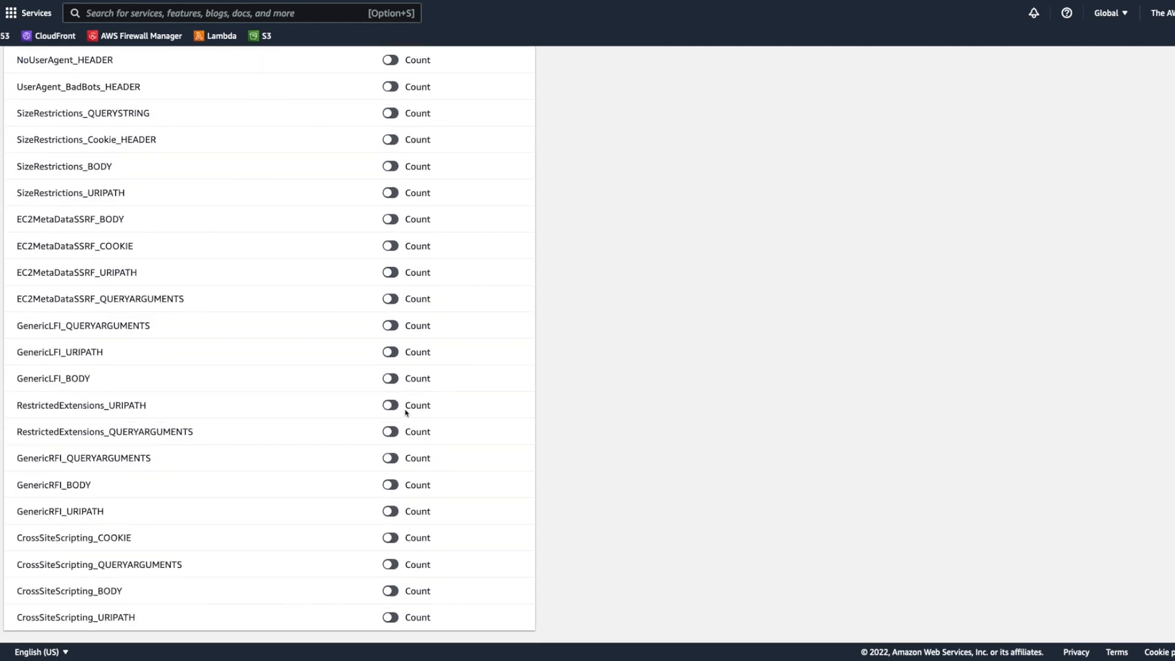
pyautogui.scroll(2, 405, 412)
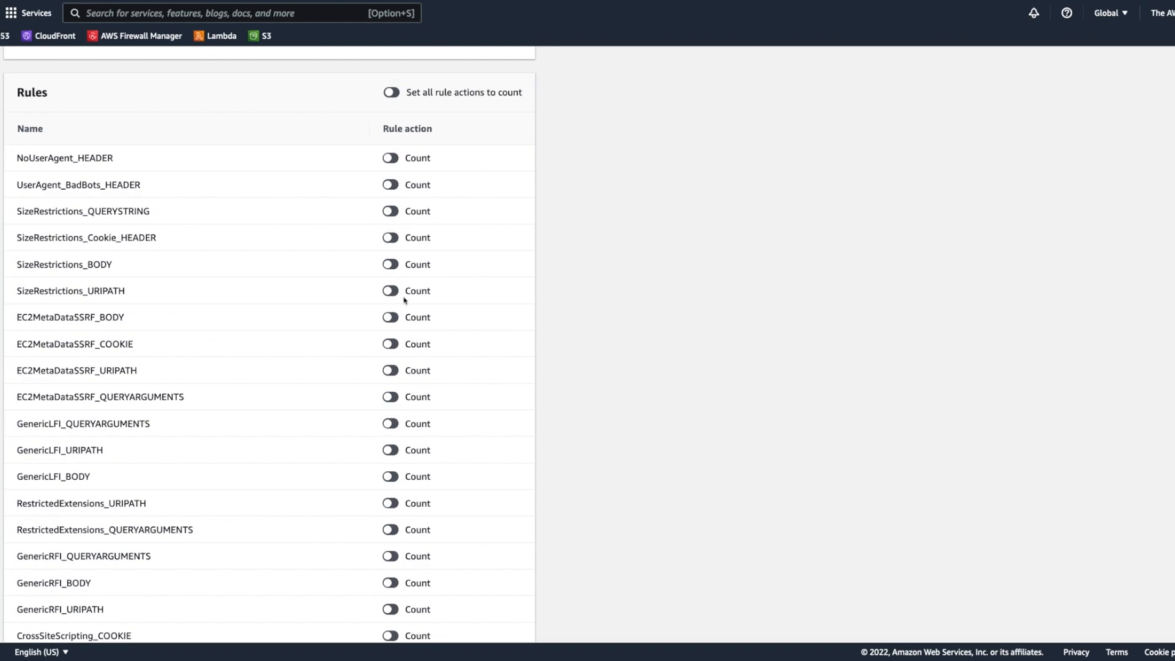
pyautogui.click(392, 93)
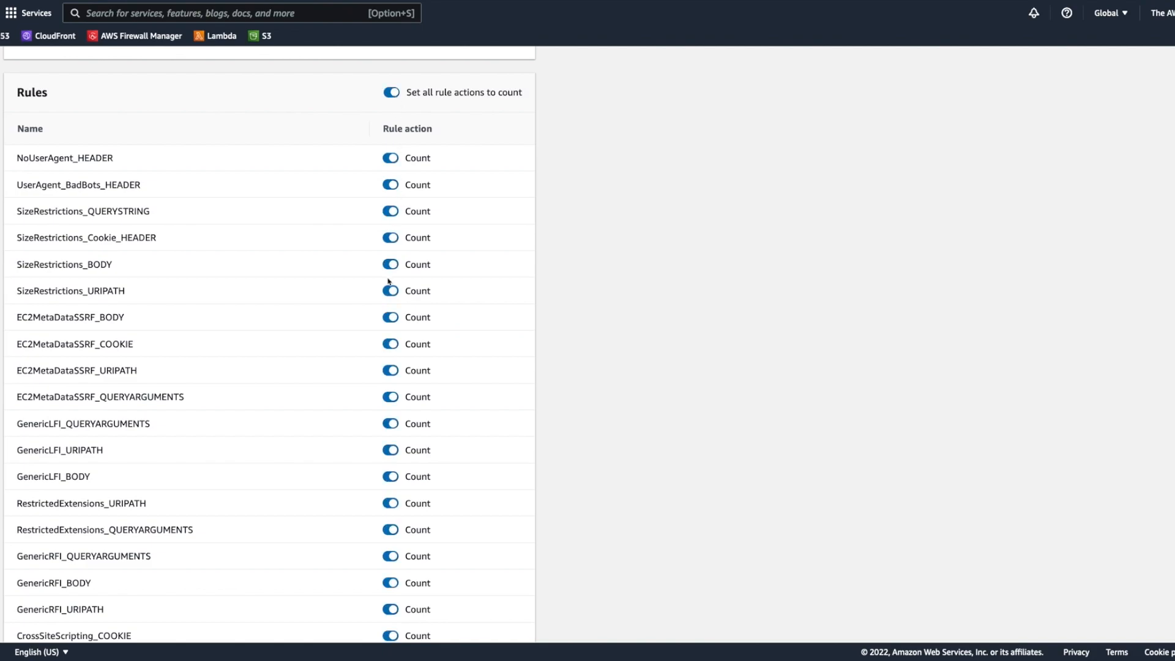
pyautogui.scroll(-3, 422, 342)
pyautogui.scroll(-3, 428, 355)
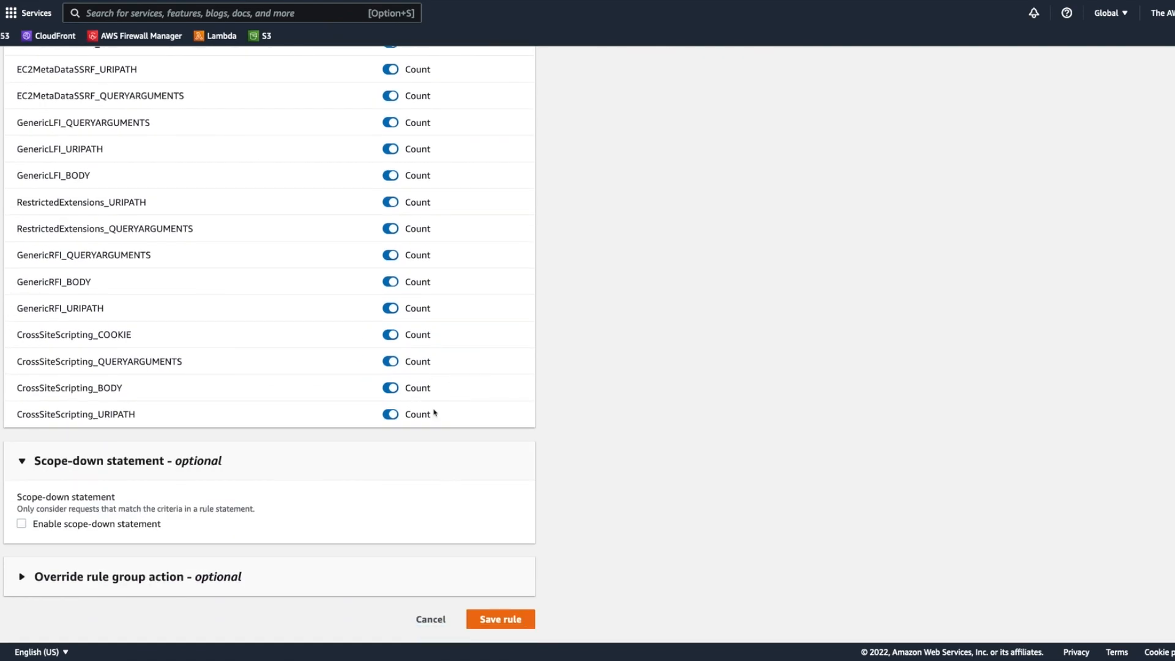
pyautogui.click(514, 618)
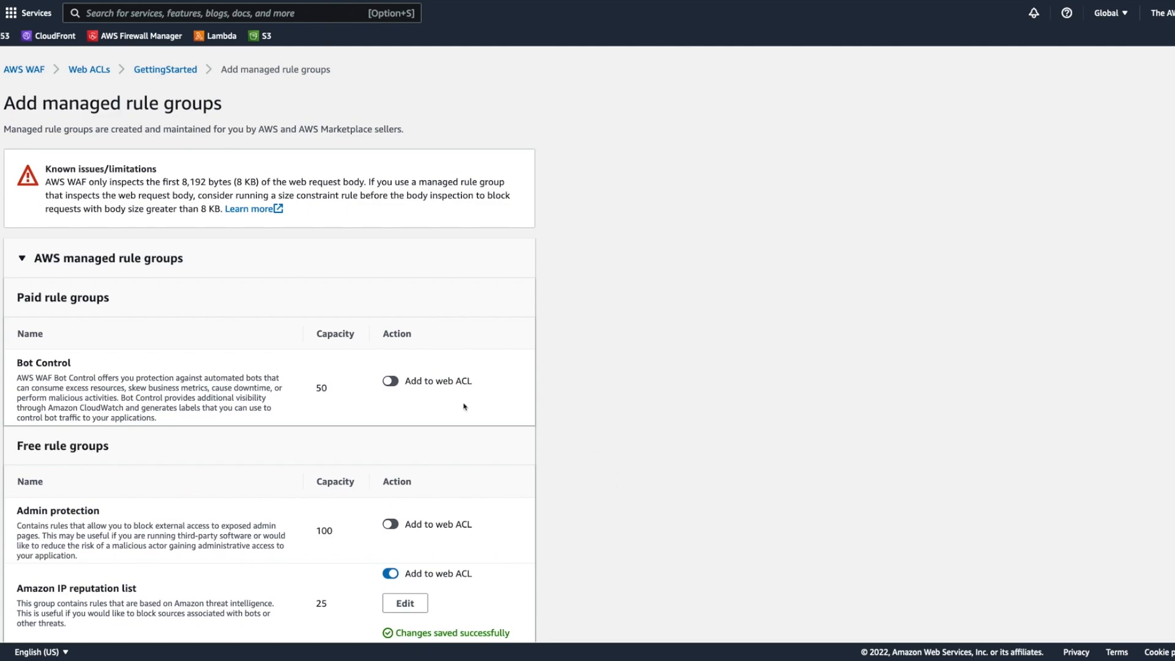
# Step: Edit the SQL database group, set all its rule actions to count, and save the rule
pyautogui.scroll(-4, 464, 407)
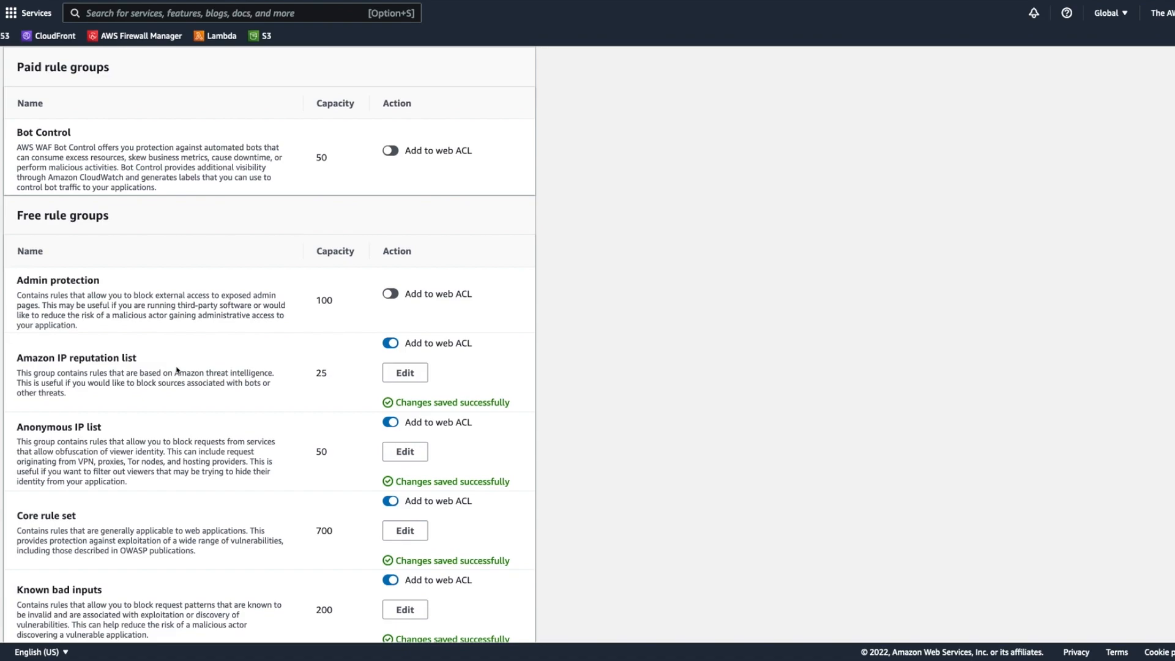
pyautogui.scroll(-2, 313, 423)
pyautogui.scroll(-9, 216, 471)
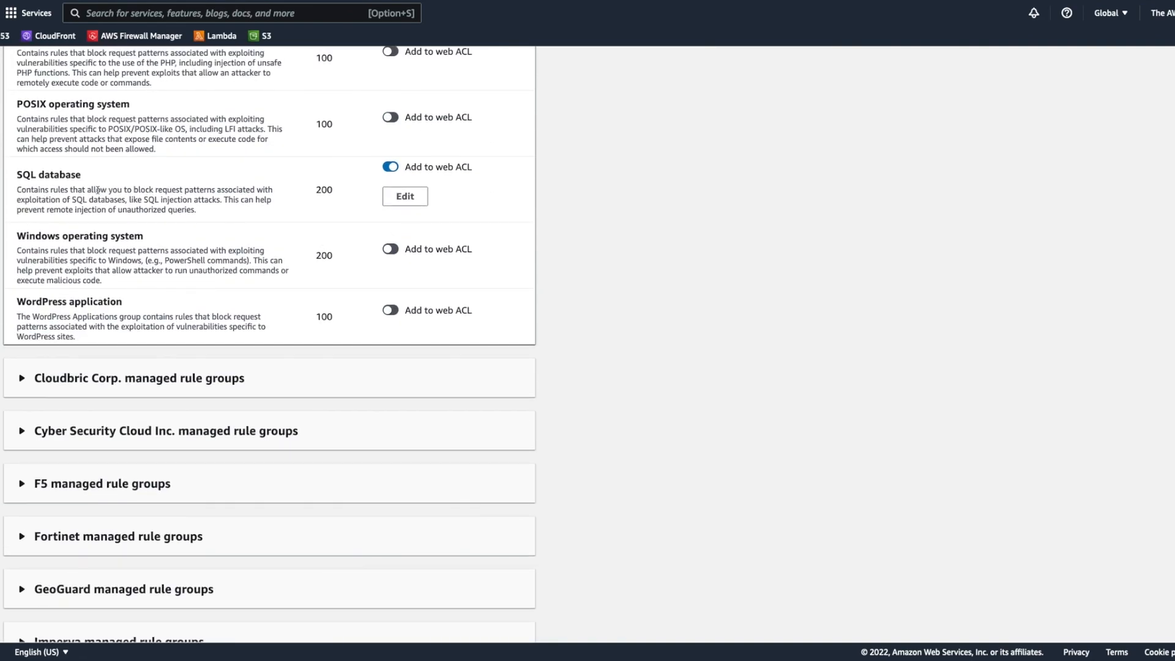
pyautogui.click(414, 196)
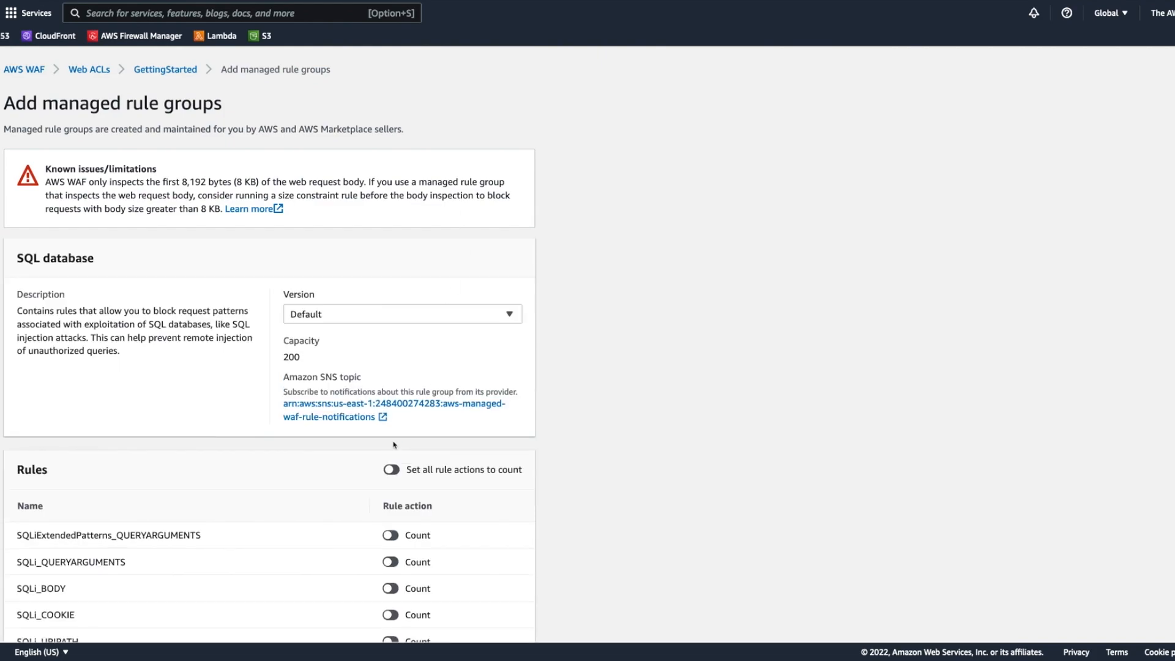
pyautogui.click(391, 464)
pyautogui.scroll(-2, 588, 464)
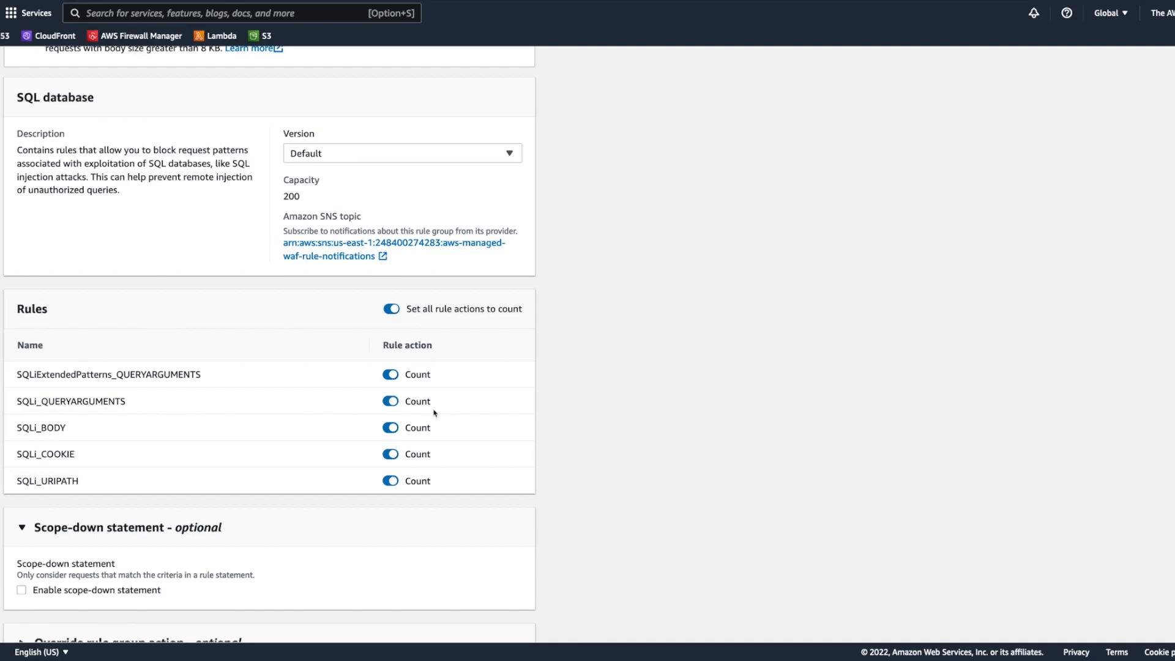
pyautogui.scroll(-1, 434, 413)
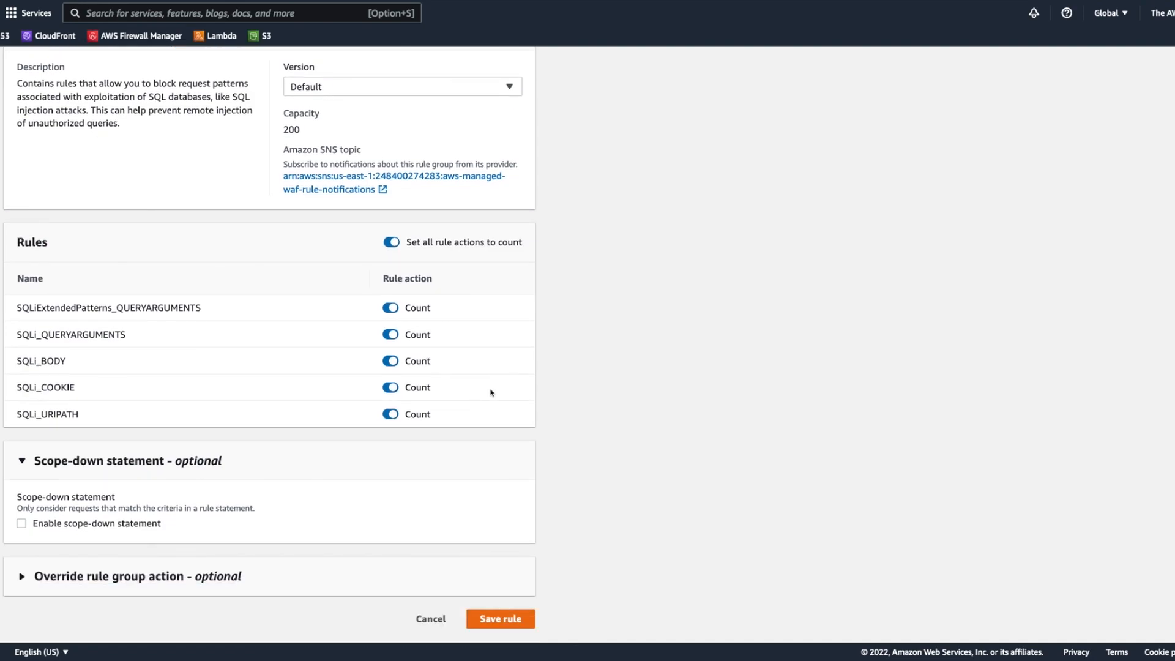
pyautogui.click(511, 620)
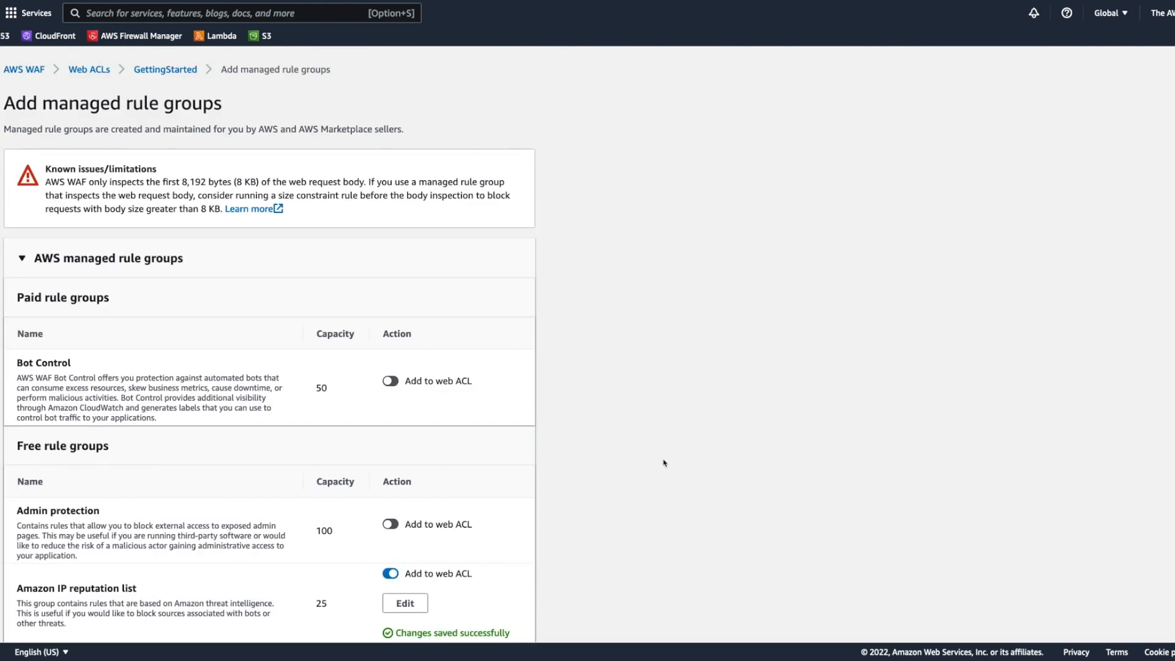
# Step: Add the configured managed rule groups to the GettingStarted web ACL and check IP-Rules in the priority list
pyautogui.scroll(-15, 665, 463)
pyautogui.click(517, 615)
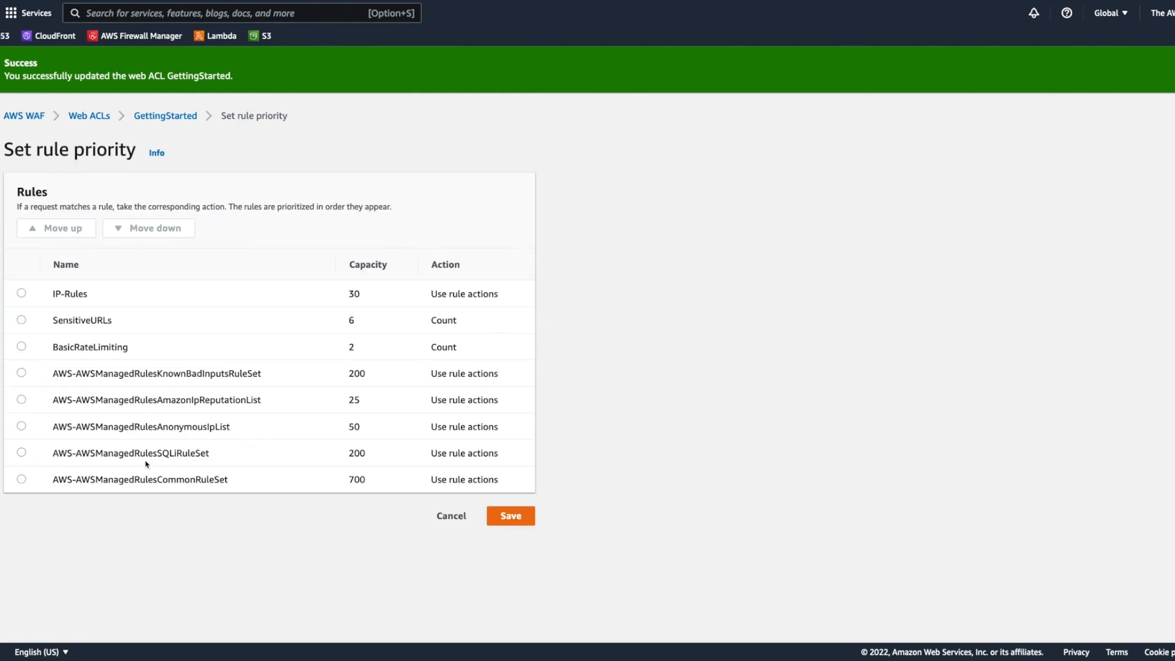
pyautogui.moveTo(52, 292); pyautogui.dragTo(108, 303)
pyautogui.click(109, 304)
# Step: Move the SensitiveURLs rule down to the last position in the rule priority order
pyautogui.doubleClick(71, 318)
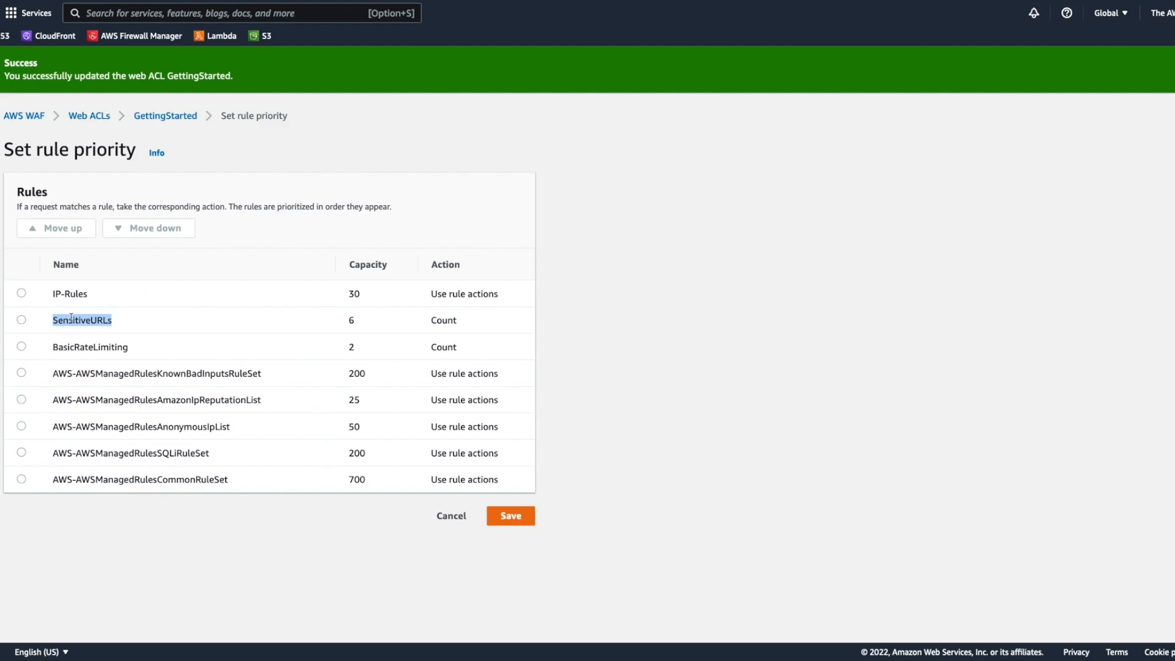
pyautogui.click(76, 339)
pyautogui.click(20, 320)
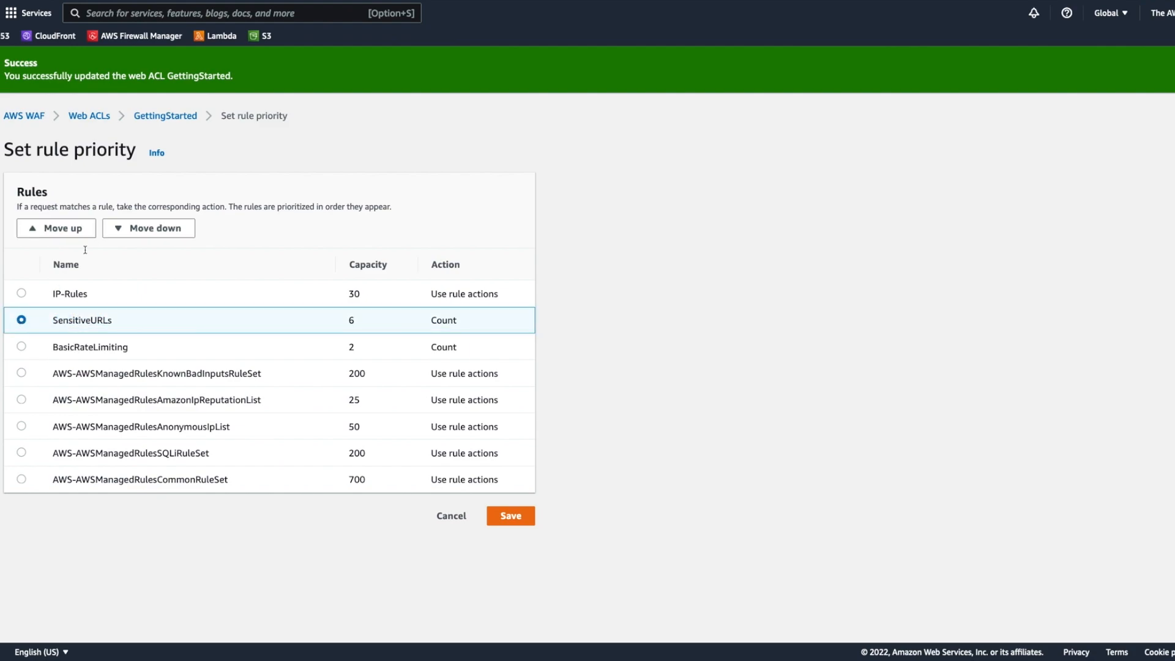
pyautogui.click(147, 231)
pyautogui.click(146, 230)
pyautogui.click(146, 232)
pyautogui.click(146, 233)
pyautogui.click(146, 233)
pyautogui.click(147, 232)
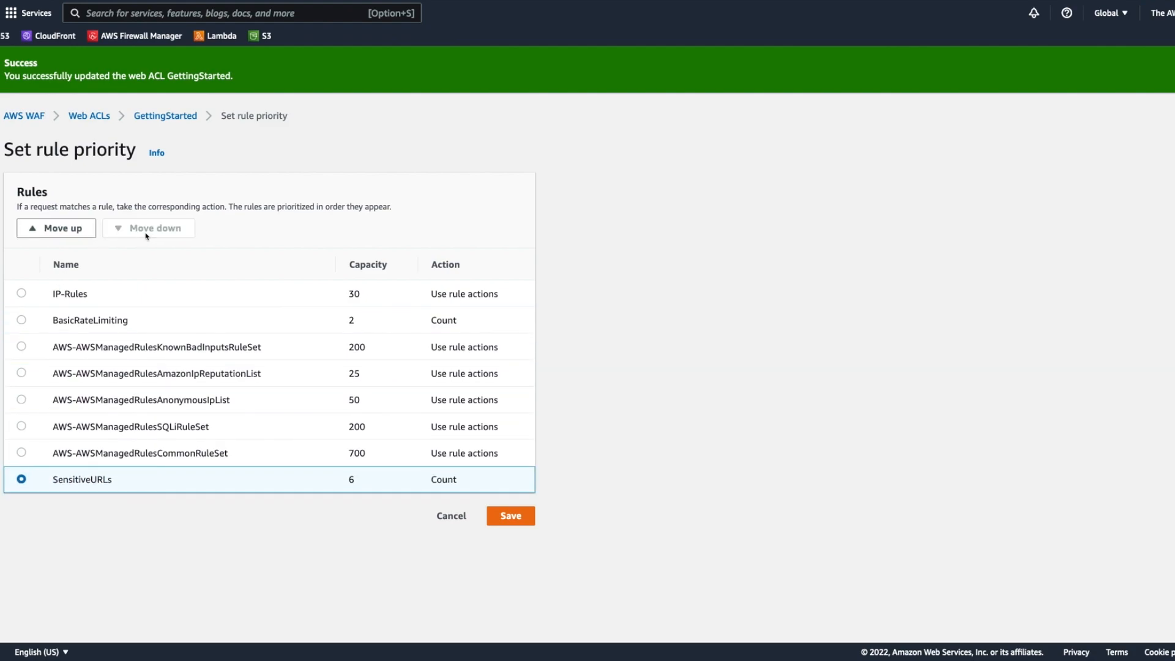
# Step: Move the BasicRateLimiting rule down to the last position, directly after SensitiveURLs
pyautogui.click(24, 321)
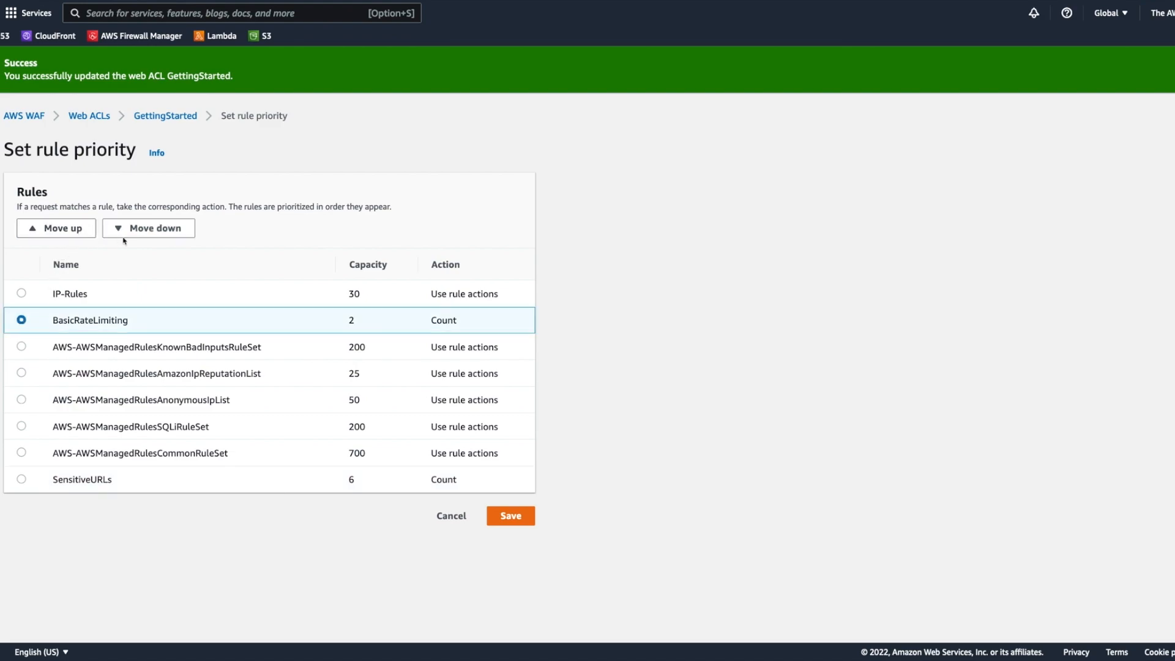
pyautogui.click(154, 231)
pyautogui.click(155, 231)
pyautogui.click(155, 231)
pyautogui.click(154, 230)
pyautogui.click(155, 231)
pyautogui.click(155, 231)
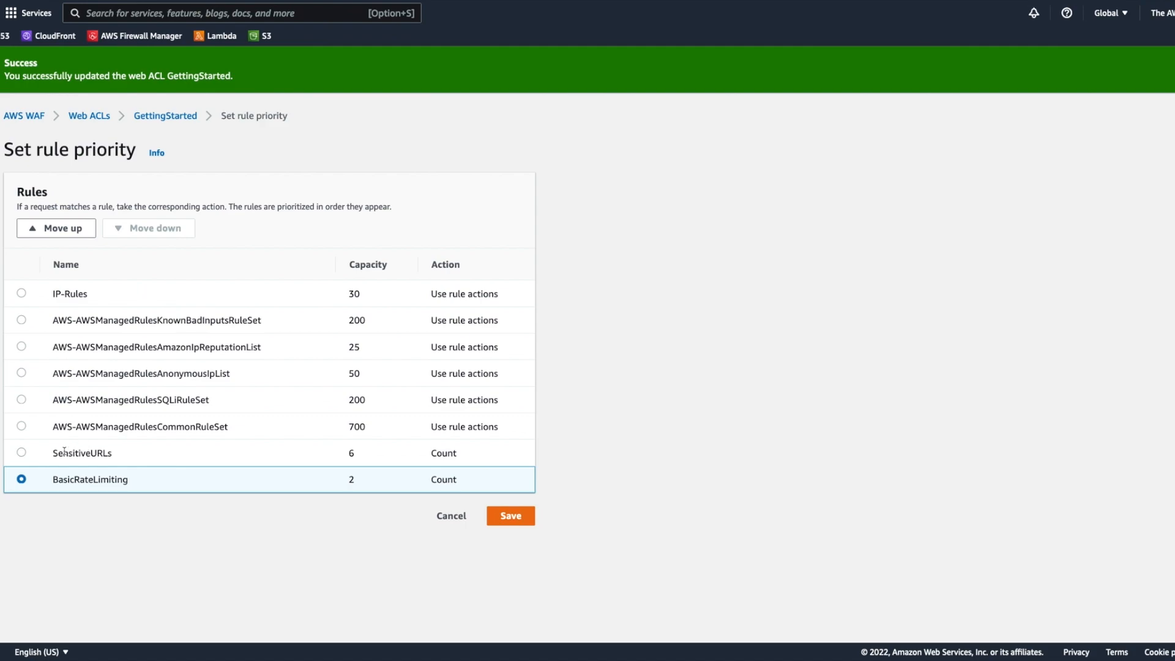
# Step: Examine the order of the AWS managed rule groups relative to the SensitiveURLs rate-based rule
pyautogui.moveTo(52, 324); pyautogui.dragTo(401, 381)
pyautogui.click(158, 462)
pyautogui.doubleClick(90, 449)
pyautogui.click(88, 450)
pyautogui.doubleClick(107, 324)
pyautogui.doubleClick(121, 326)
pyautogui.doubleClick(126, 338)
pyautogui.doubleClick(127, 359)
pyautogui.doubleClick(128, 371)
pyautogui.click(128, 393)
pyautogui.moveTo(115, 425); pyautogui.dragTo(233, 429)
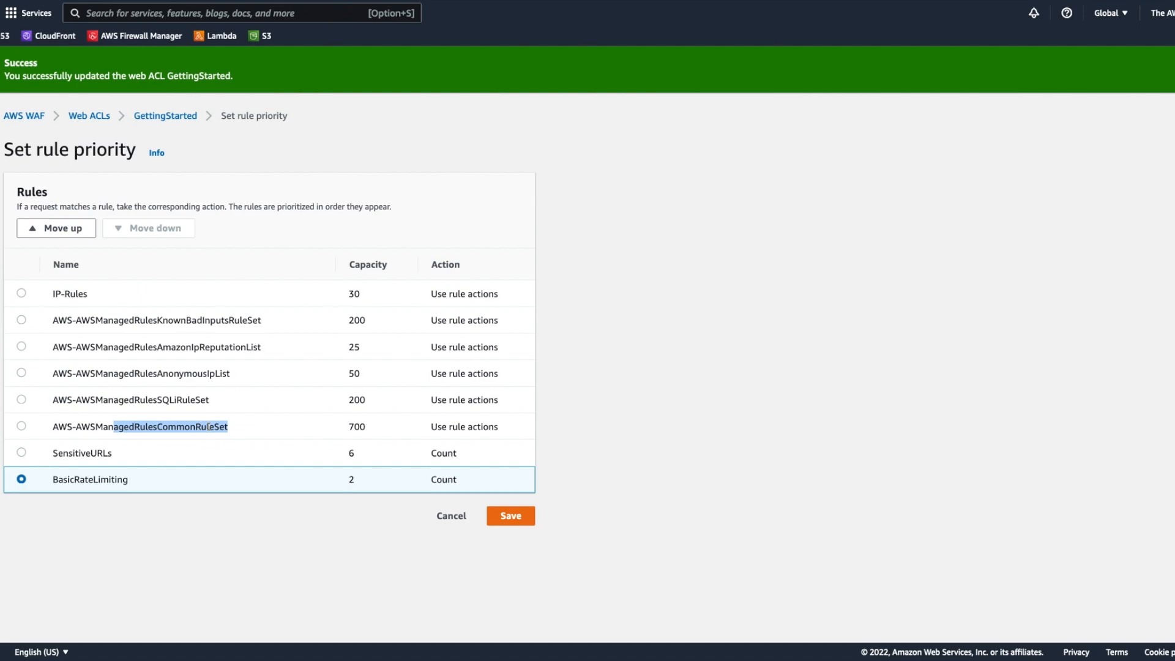
pyautogui.click(210, 426)
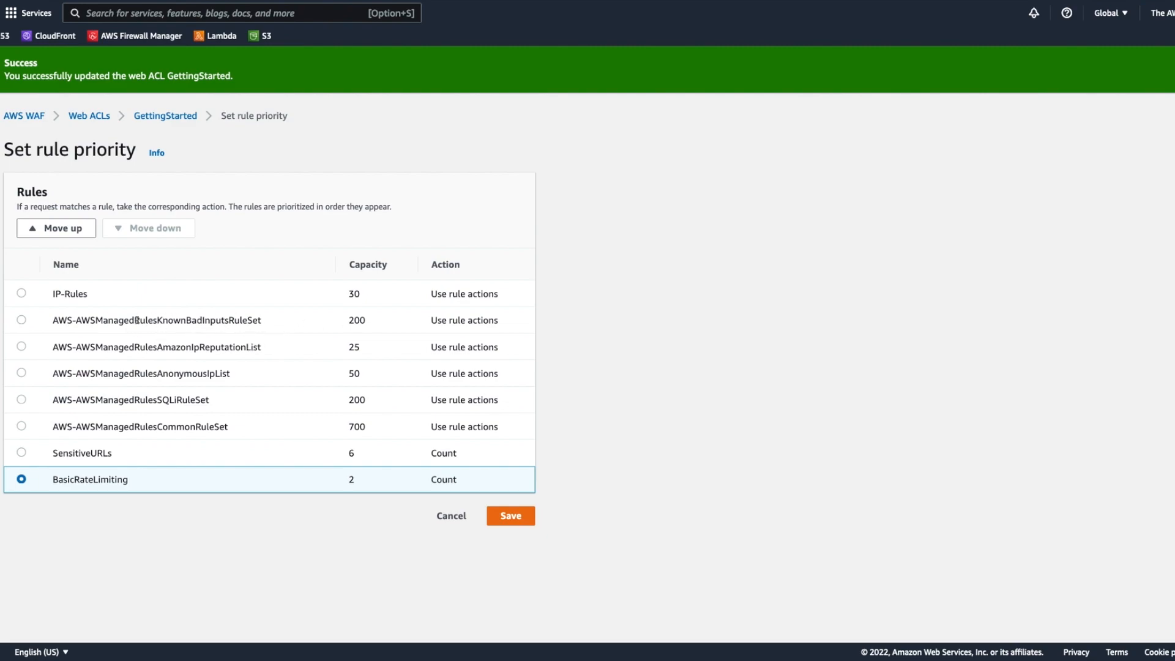
# Step: Move AWS-AWSManagedRulesKnownBadInputsRuleSet down so it sits between the SQLi rule set and the Common rule set
pyautogui.moveTo(135, 319); pyautogui.dragTo(286, 325)
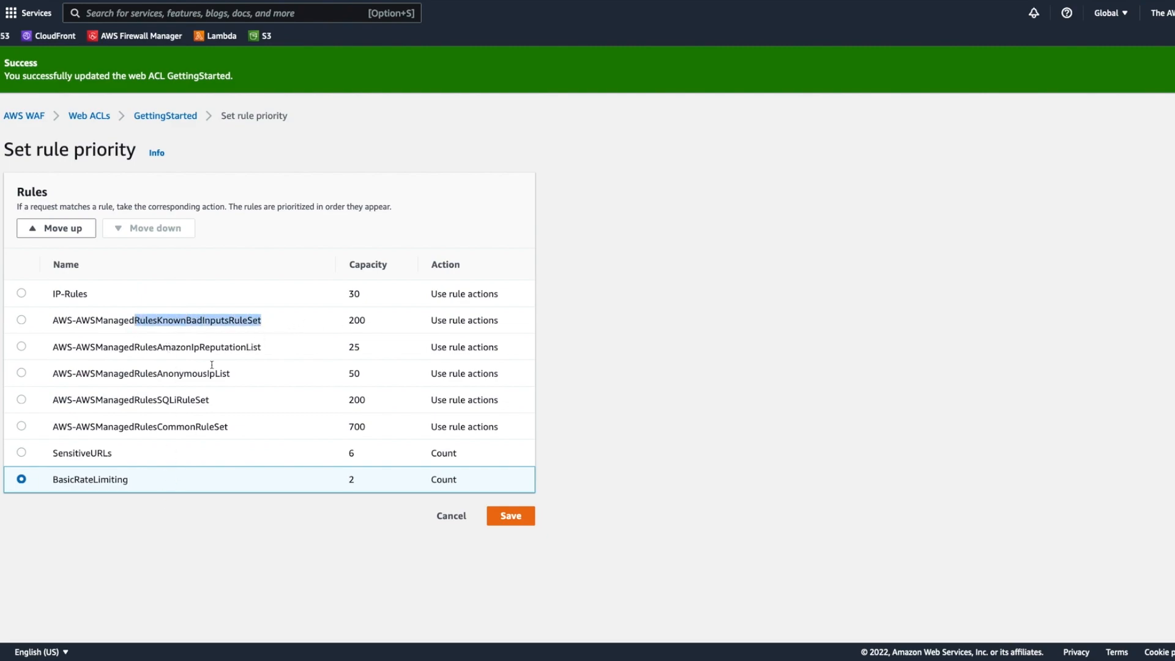
pyautogui.click(21, 320)
pyautogui.click(170, 229)
pyautogui.click(171, 229)
pyautogui.click(170, 229)
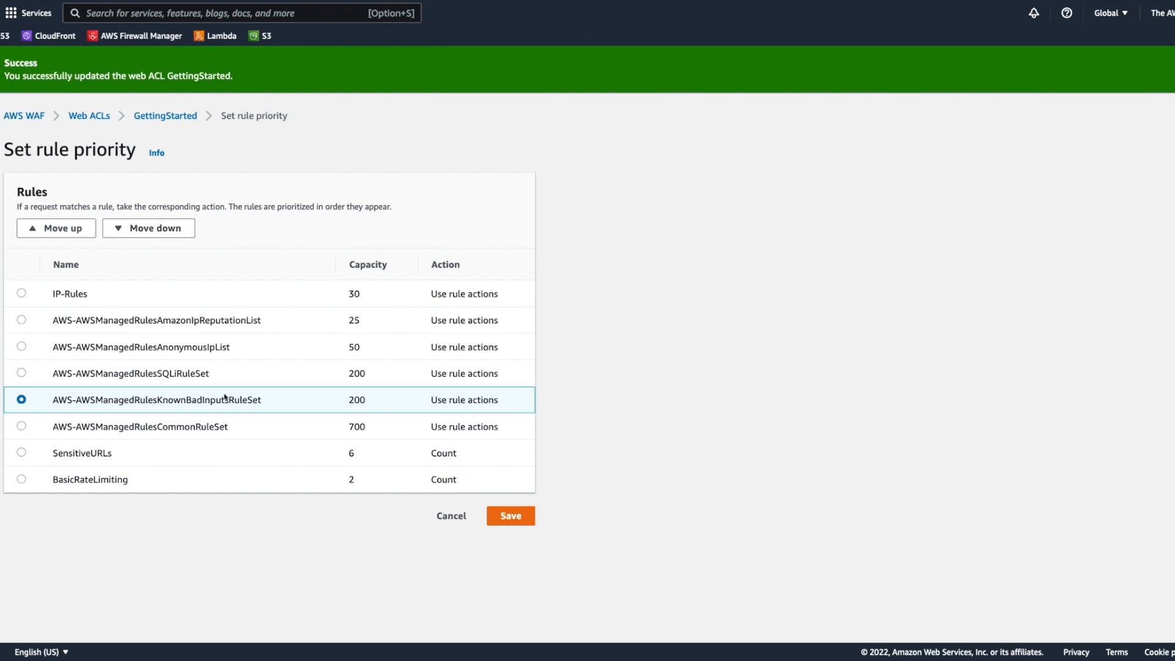
# Step: Check the order of IP-Rules, AmazonIpReputationList and AnonymousIpList, and save the rule priority
pyautogui.moveTo(140, 321); pyautogui.dragTo(233, 321)
pyautogui.click(171, 363)
pyautogui.moveTo(129, 347); pyautogui.dragTo(203, 345)
pyautogui.click(91, 309)
pyautogui.moveTo(55, 294); pyautogui.dragTo(24, 300)
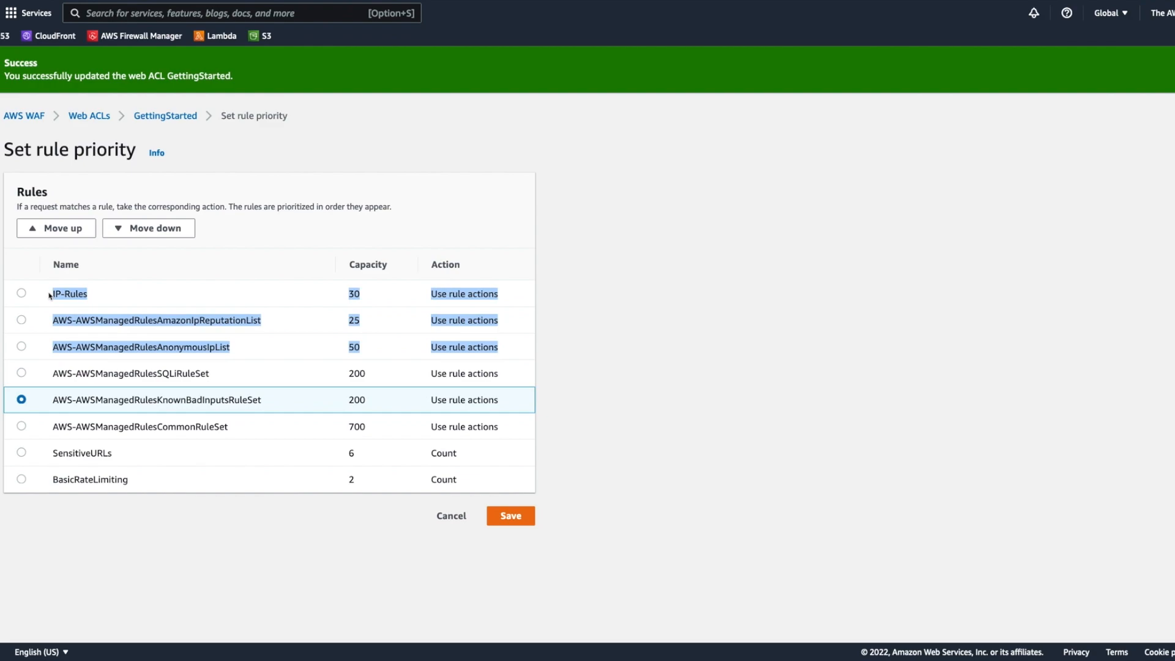
pyautogui.click(88, 313)
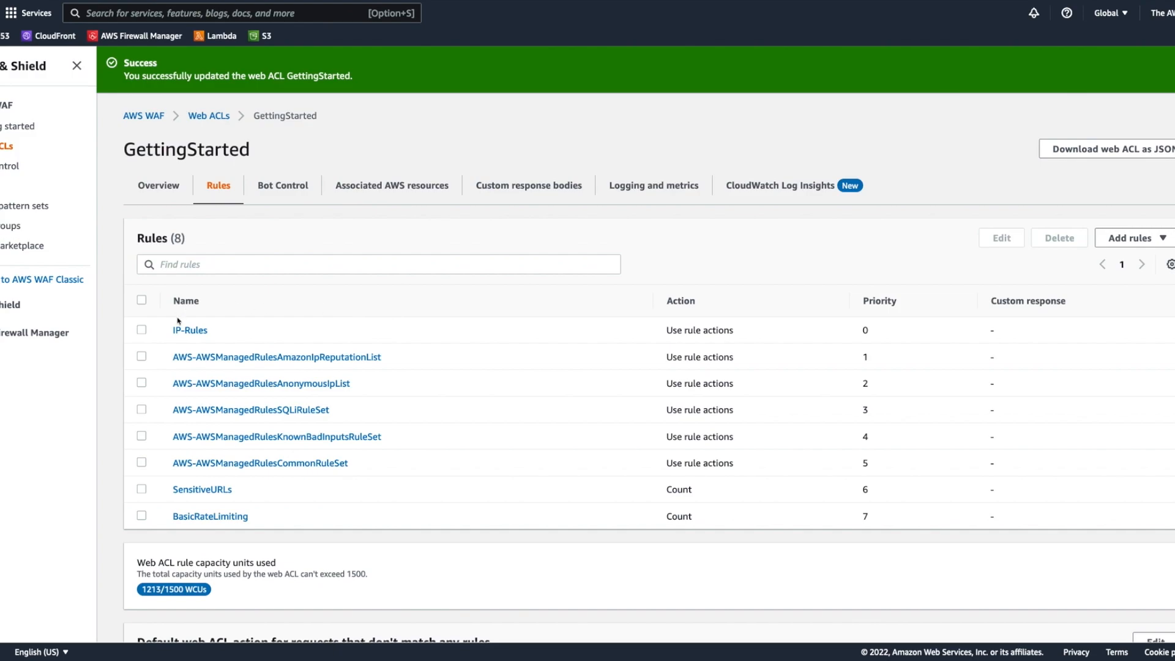
# Step: Check IP-Rules in the saved rule list and examine the web ACL's overview request chart and sampled requests
pyautogui.moveTo(171, 331); pyautogui.dragTo(234, 337)
pyautogui.click(434, 361)
pyautogui.click(159, 186)
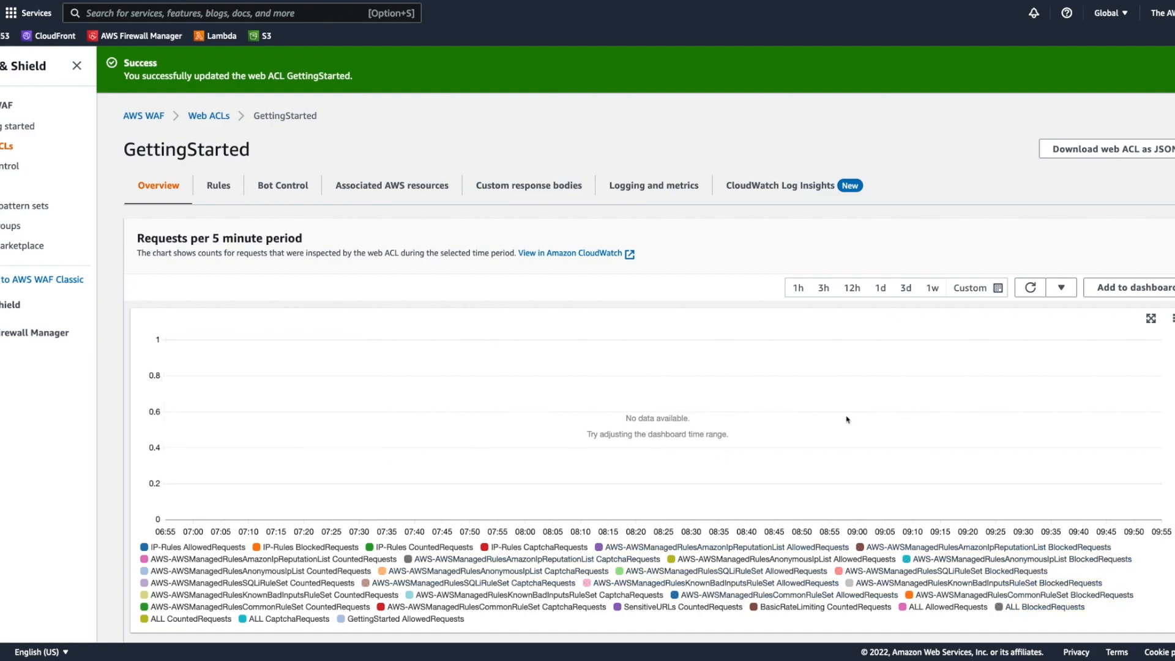
pyautogui.scroll(-1, 844, 421)
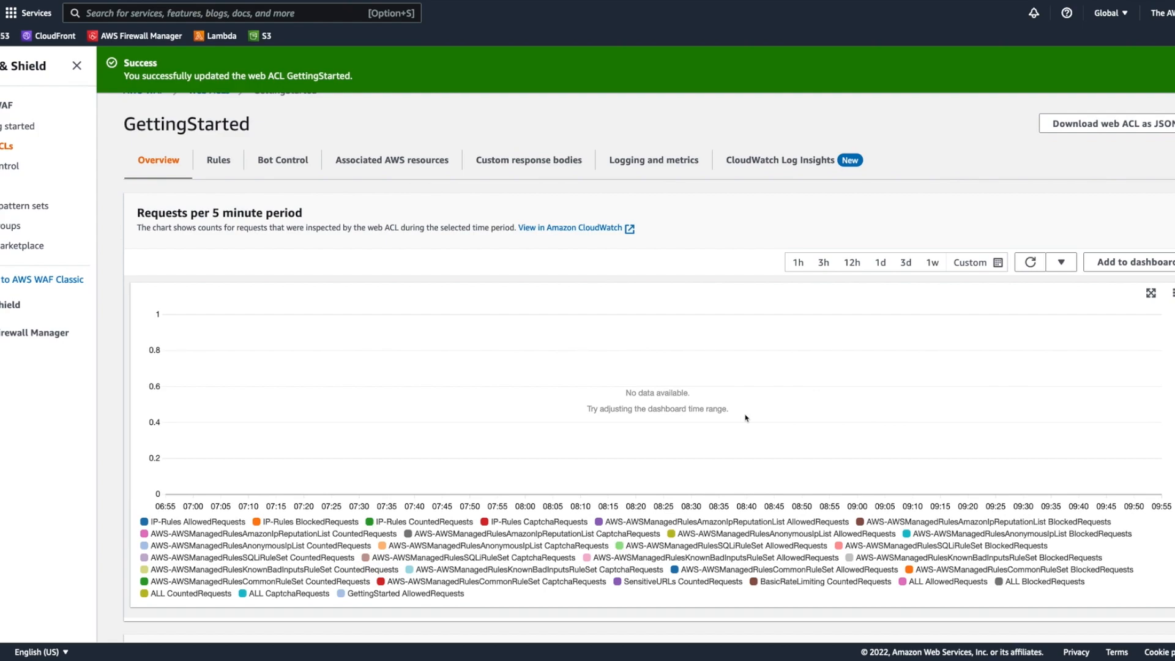
pyautogui.scroll(-5, 746, 418)
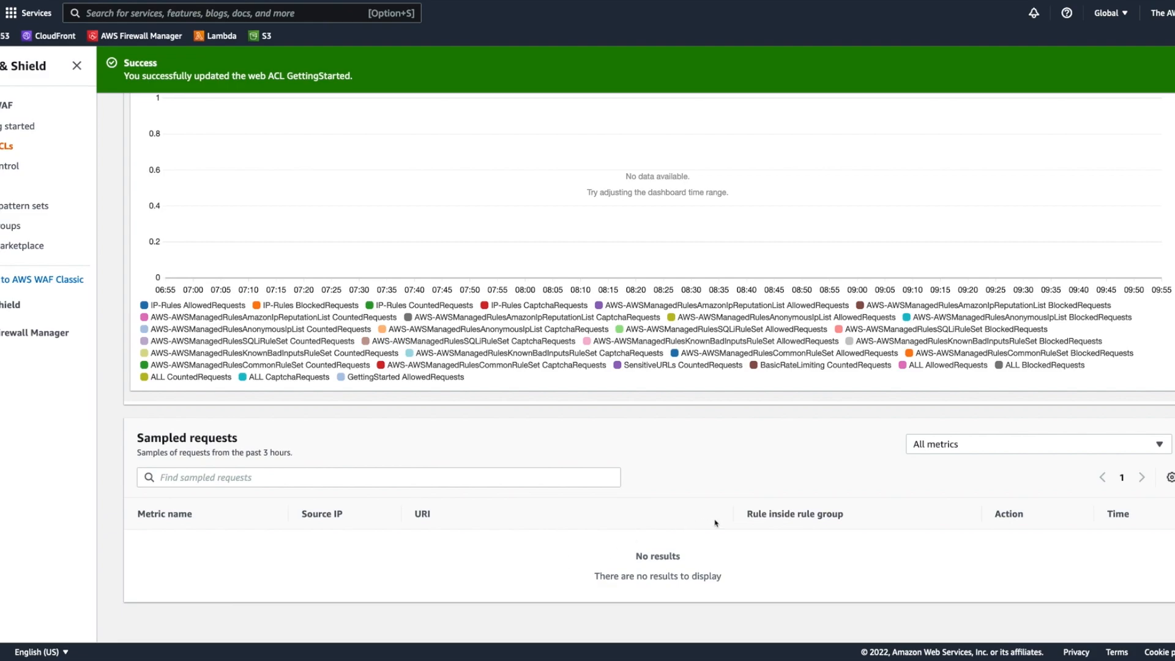
pyautogui.scroll(5, 707, 550)
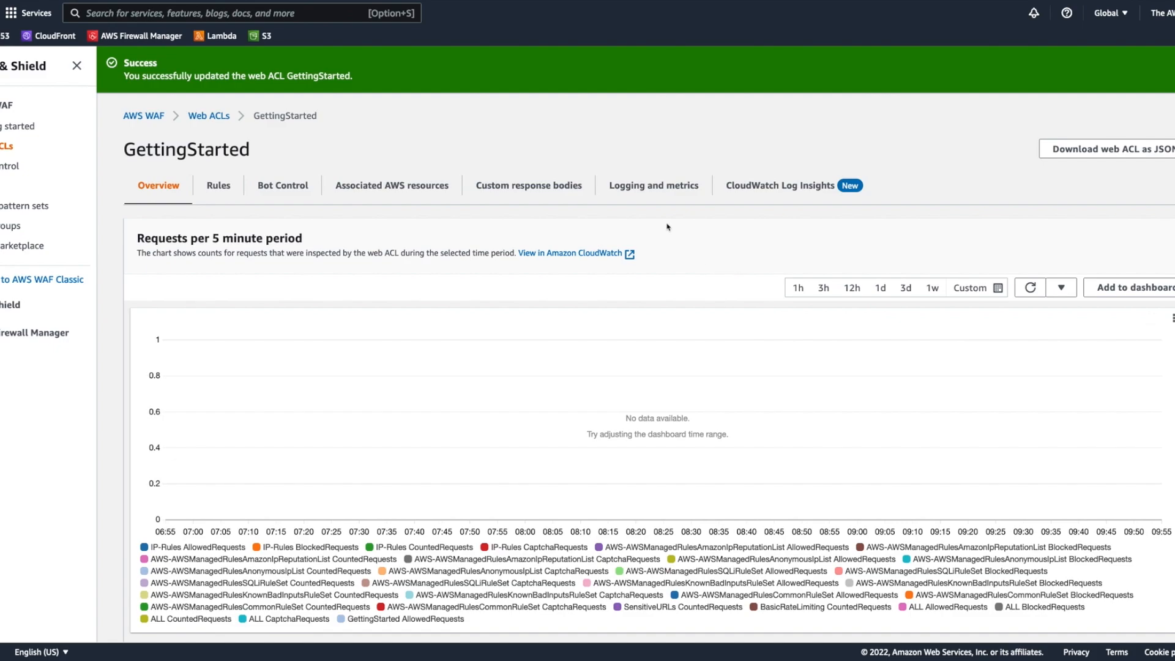
# Step: Review the web ACL's logging, sampled request and CloudWatch metric settings, and return to its overview
pyautogui.click(654, 185)
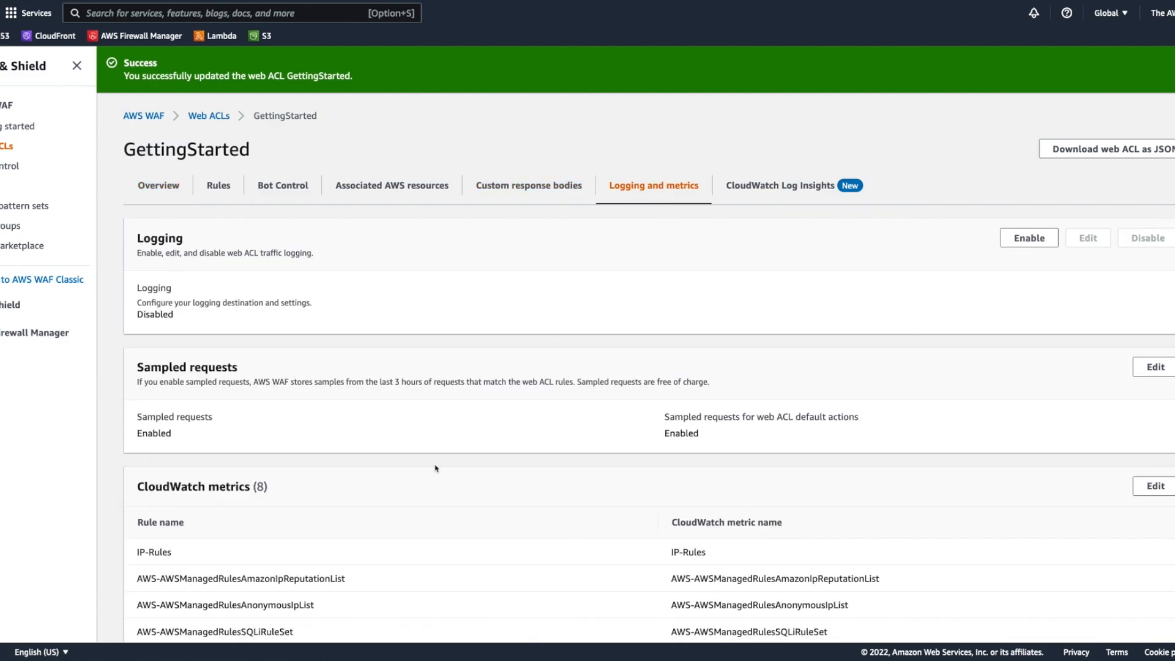
pyautogui.scroll(-1, 561, 440)
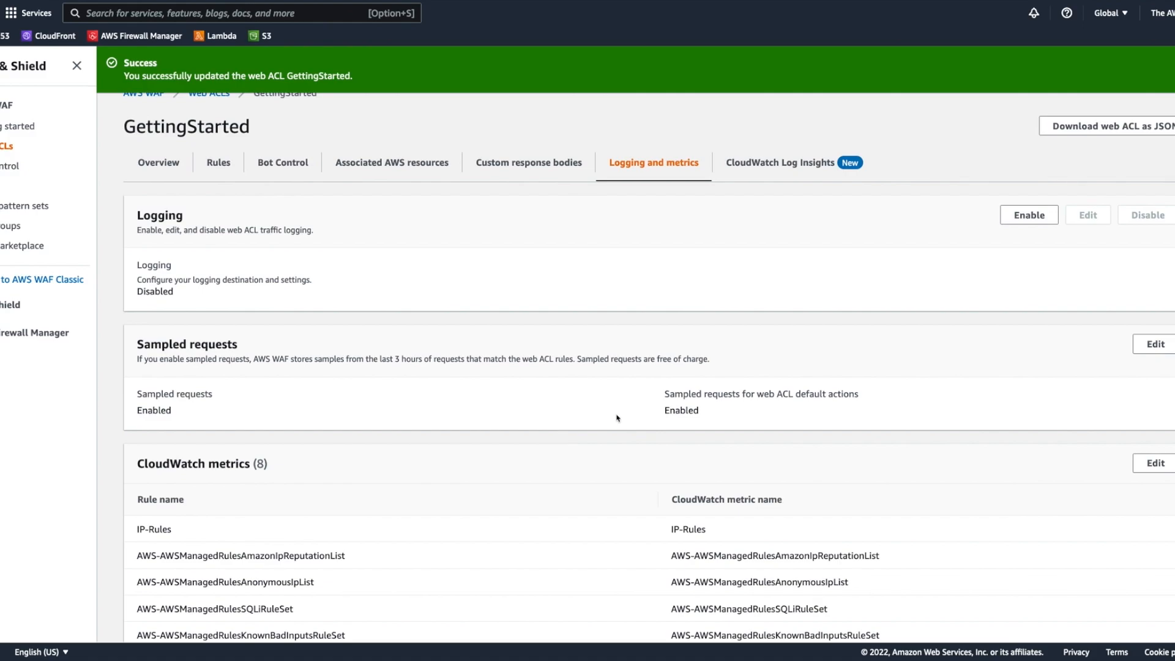
pyautogui.click(164, 168)
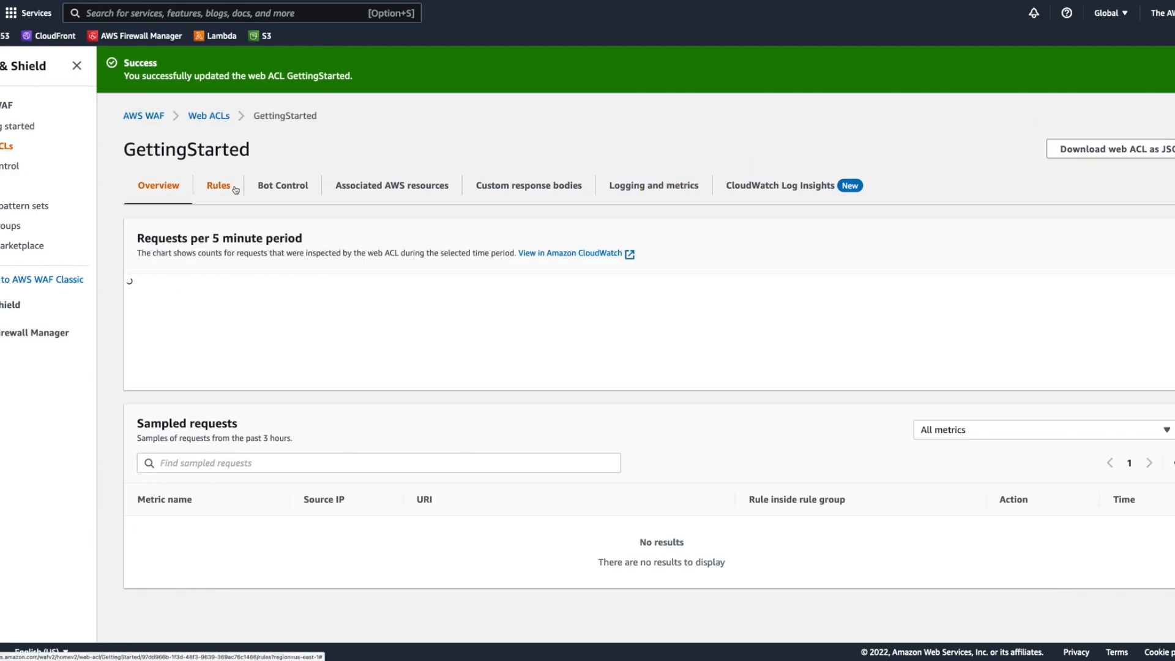